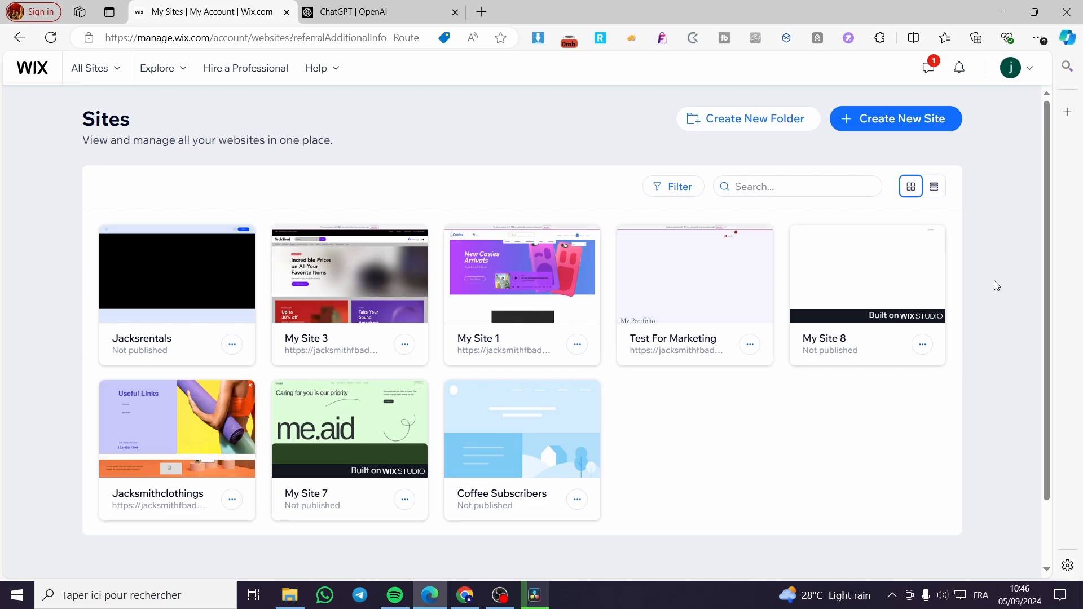
{"action": "left_click_drag", "start_coordinate": [1047, 151], "coordinate": [1066, 76]}
{"action": "left_click_drag", "start_coordinate": [124, 113], "coordinate": [82, 117]}
{"action": "left_click_drag", "start_coordinate": [93, 118], "coordinate": [171, 127]}
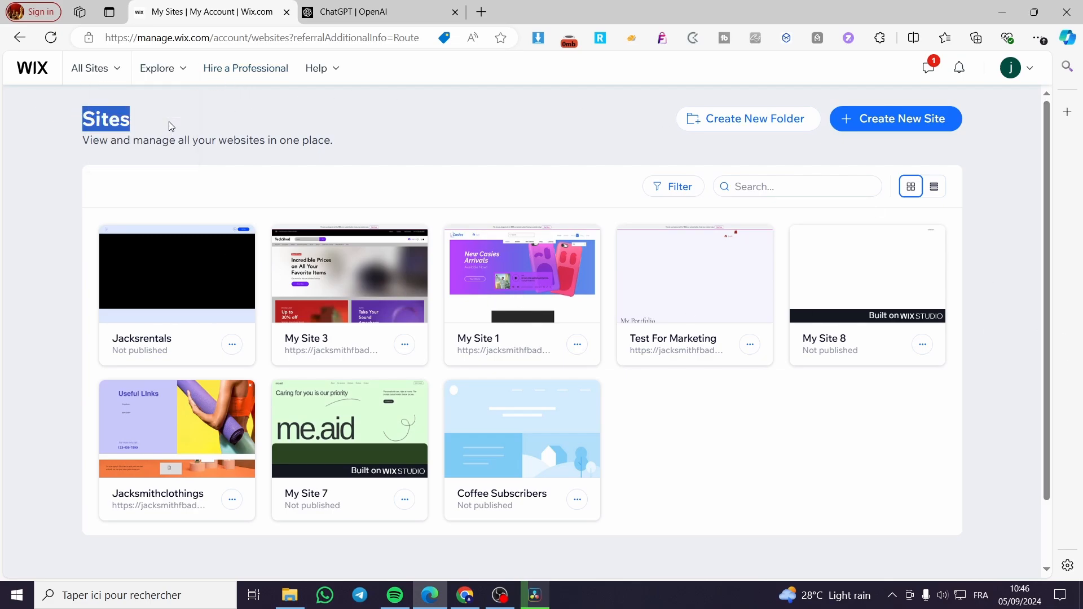
{"action": "left_click", "coordinate": [271, 126]}
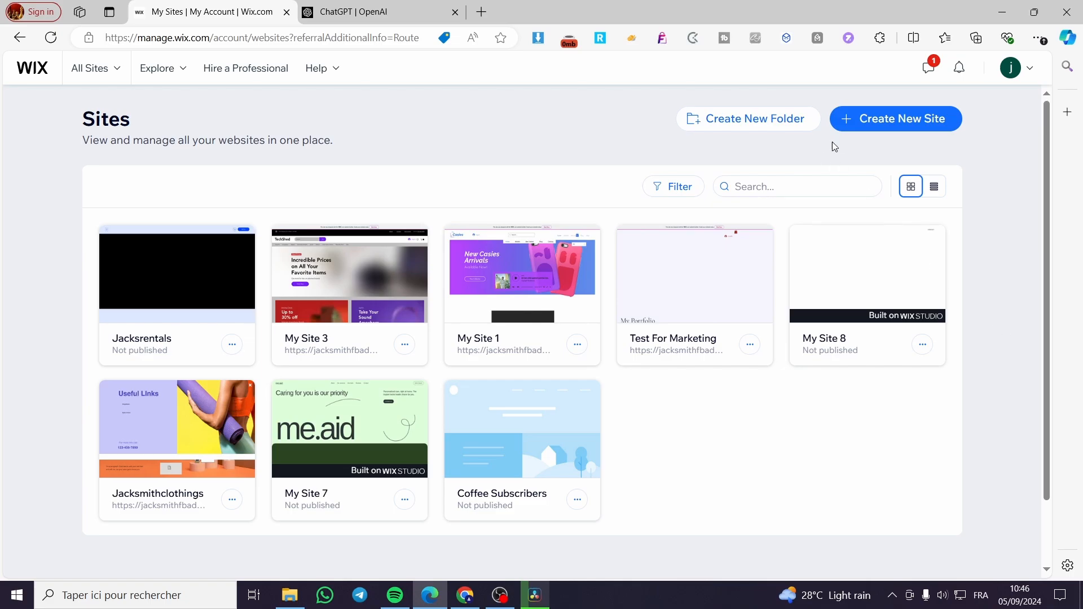
{"action": "left_click", "coordinate": [926, 119]}
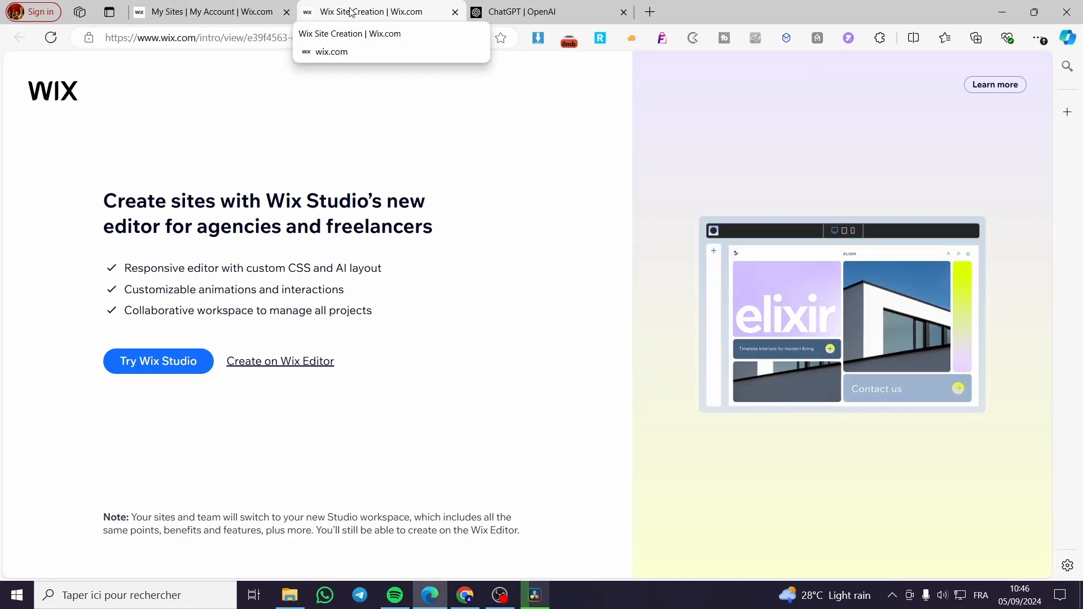
{"action": "left_click", "coordinate": [455, 12]}
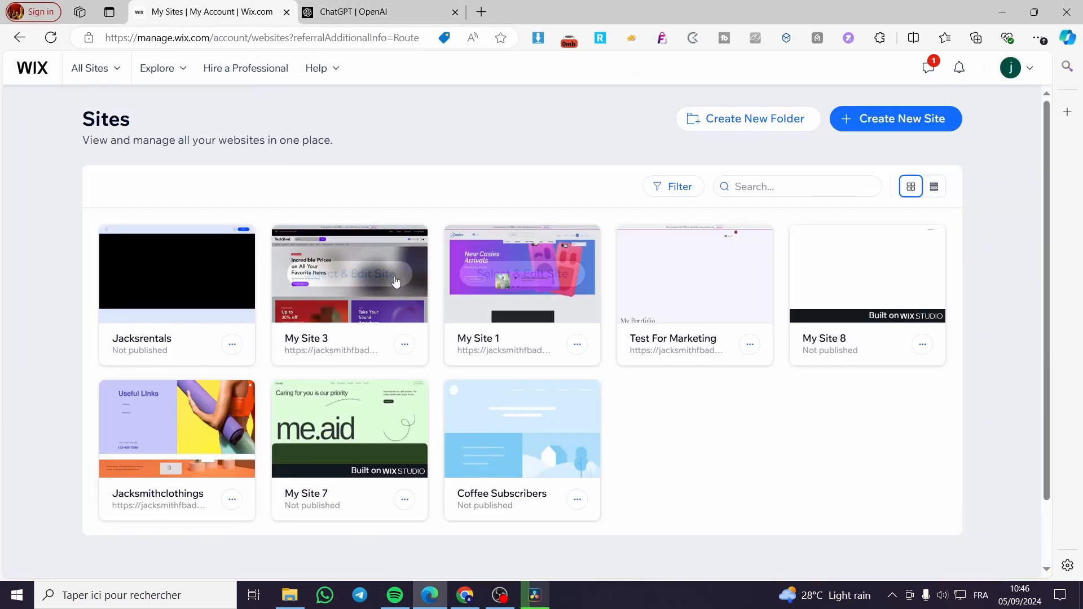
Step: Select My Site 3 from the sites list and launch its website editor from the site dashboard
{"action": "mouse_move", "coordinate": [350, 282]}
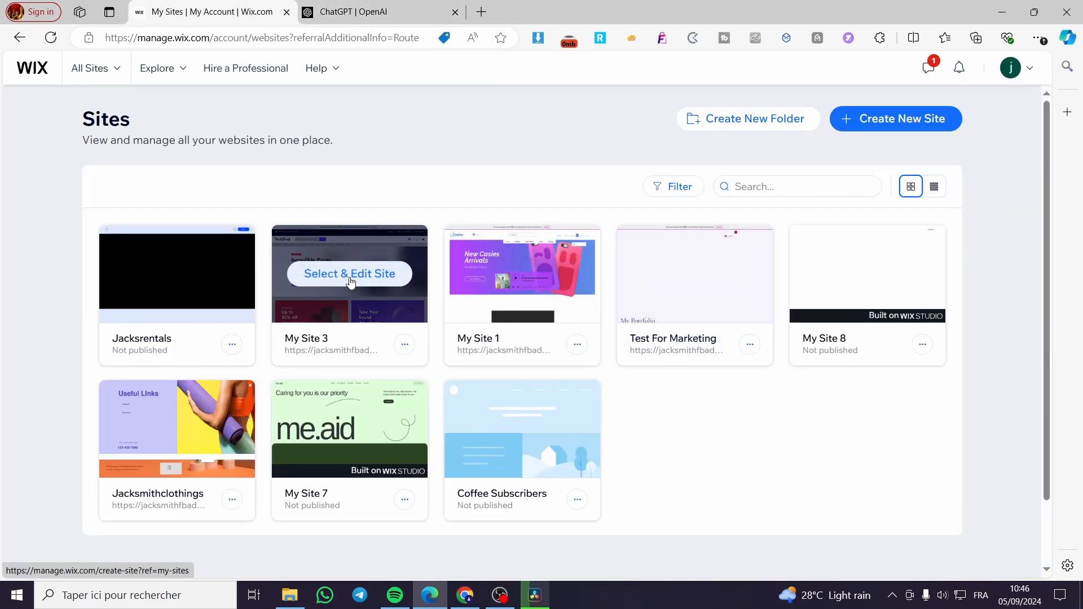
{"action": "left_click", "coordinate": [350, 282]}
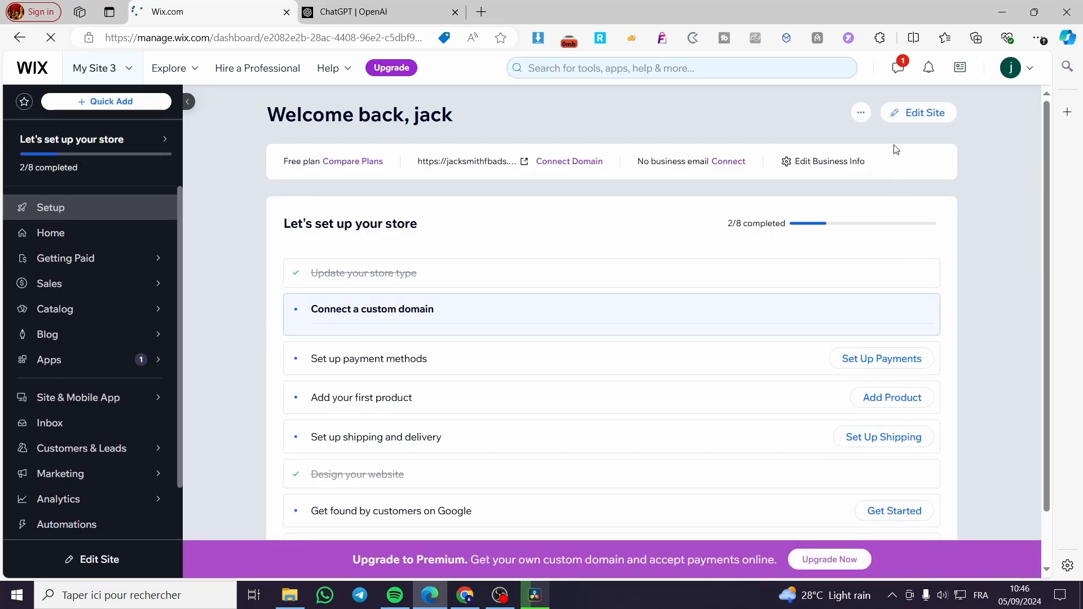
{"action": "left_click", "coordinate": [924, 115]}
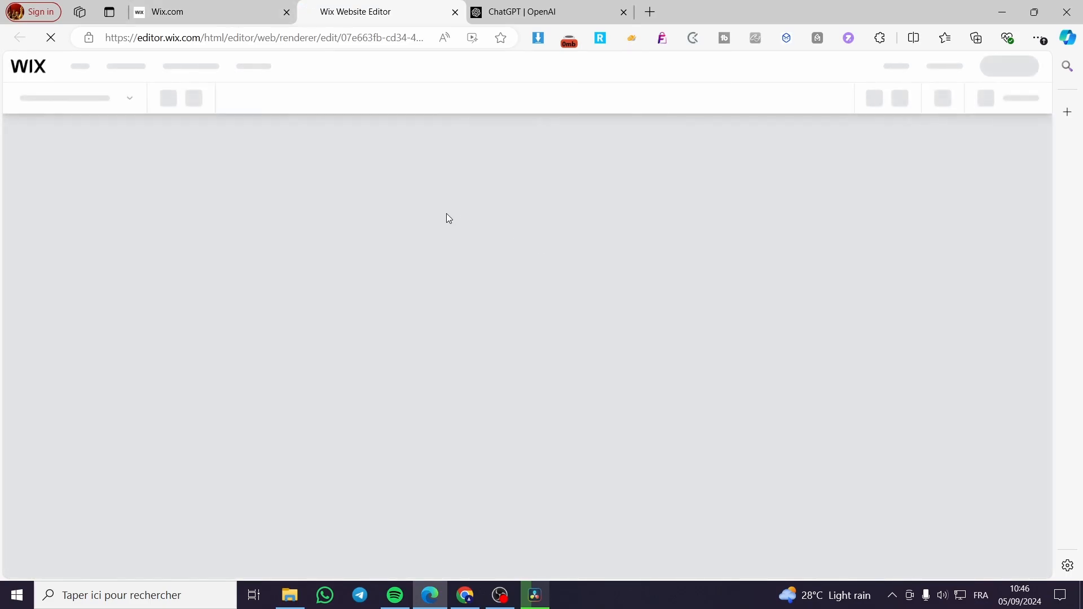
Step: Return to the My Site 3 dashboard and open the site's Settings page
{"action": "left_click", "coordinate": [221, 15]}
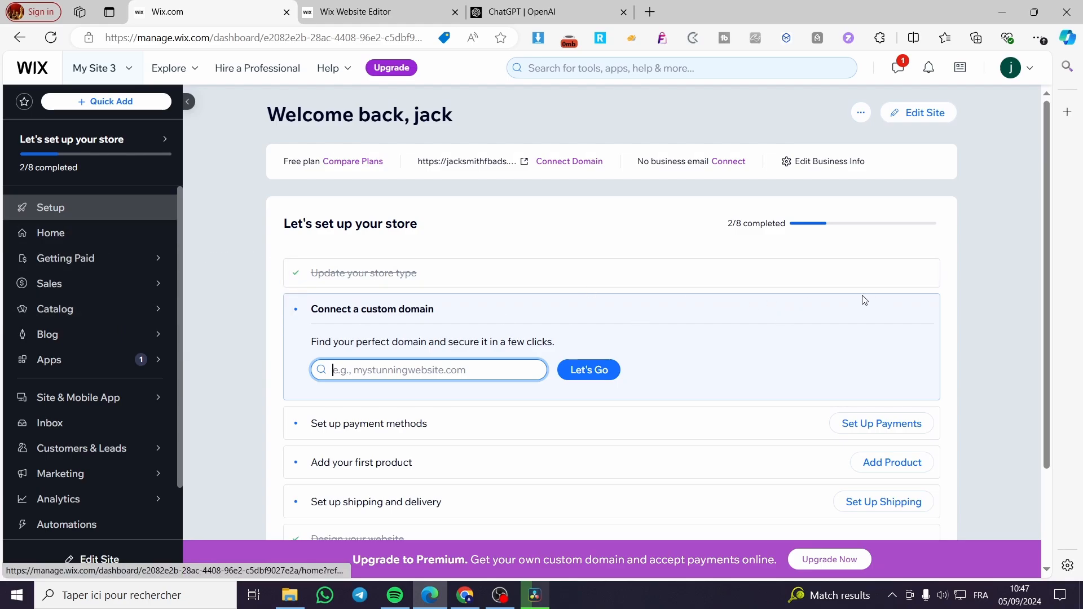
{"action": "scroll", "coordinate": [375, 270], "scroll_direction": "down", "scroll_amount": 2}
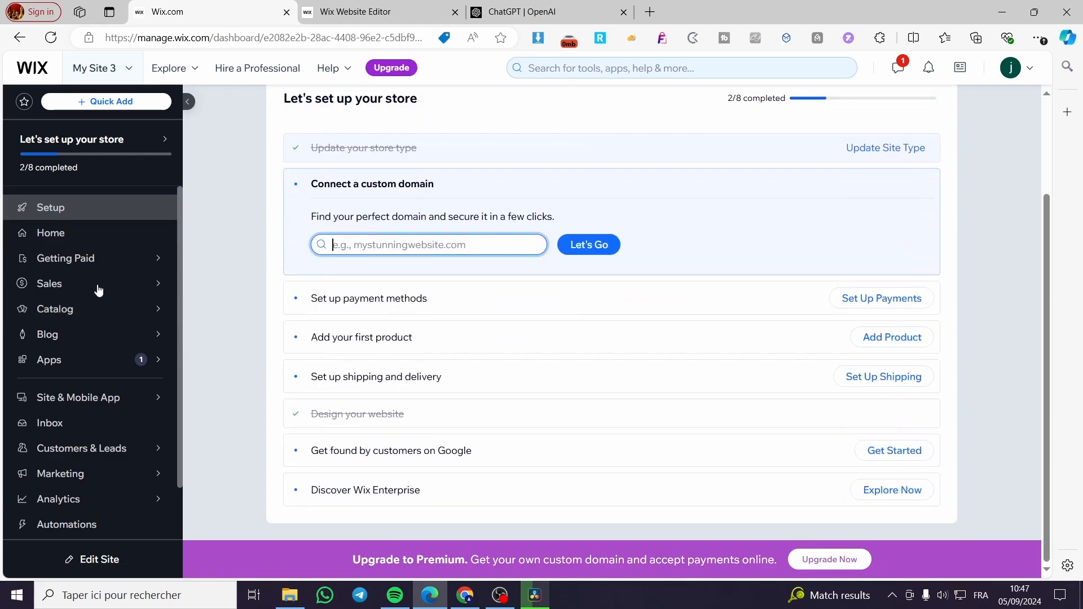
{"action": "scroll", "coordinate": [99, 290], "scroll_direction": "up", "scroll_amount": 3}
{"action": "mouse_move", "coordinate": [99, 152]}
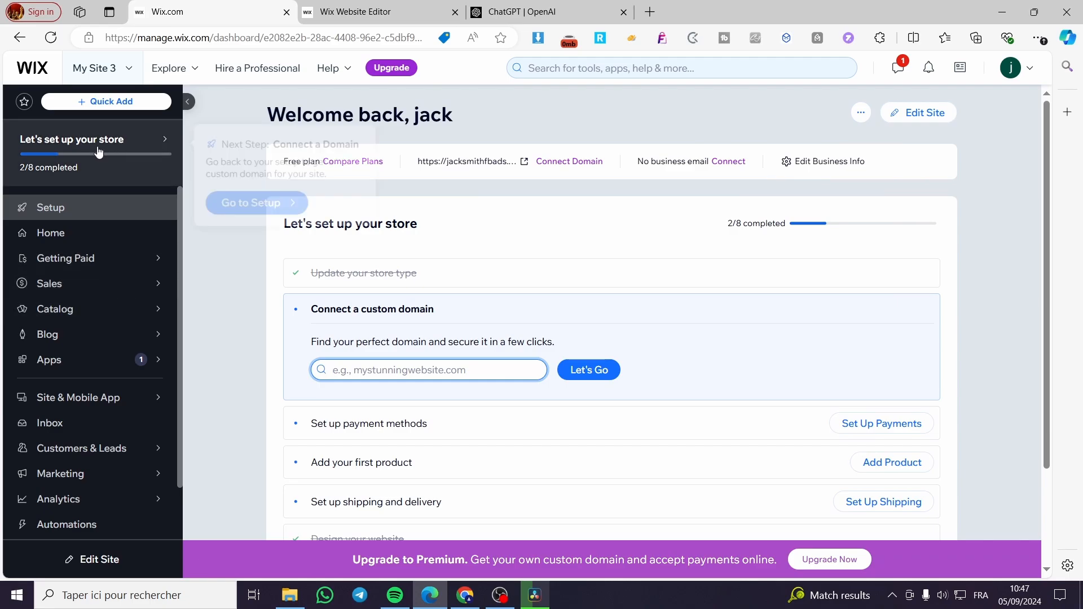
{"action": "scroll", "coordinate": [49, 225], "scroll_direction": "down", "scroll_amount": 1}
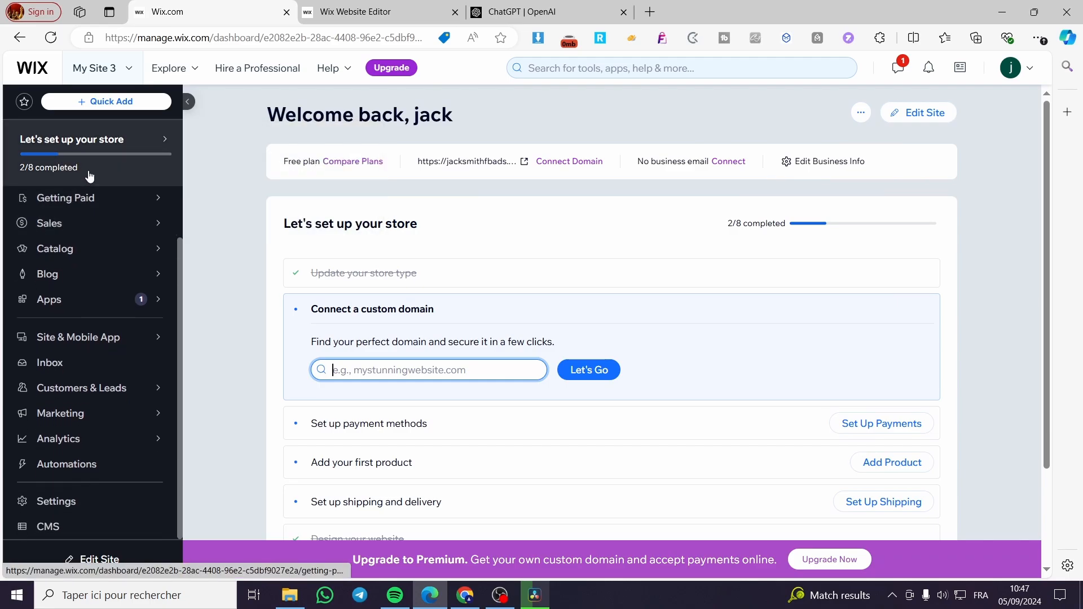
{"action": "left_click", "coordinate": [68, 510]}
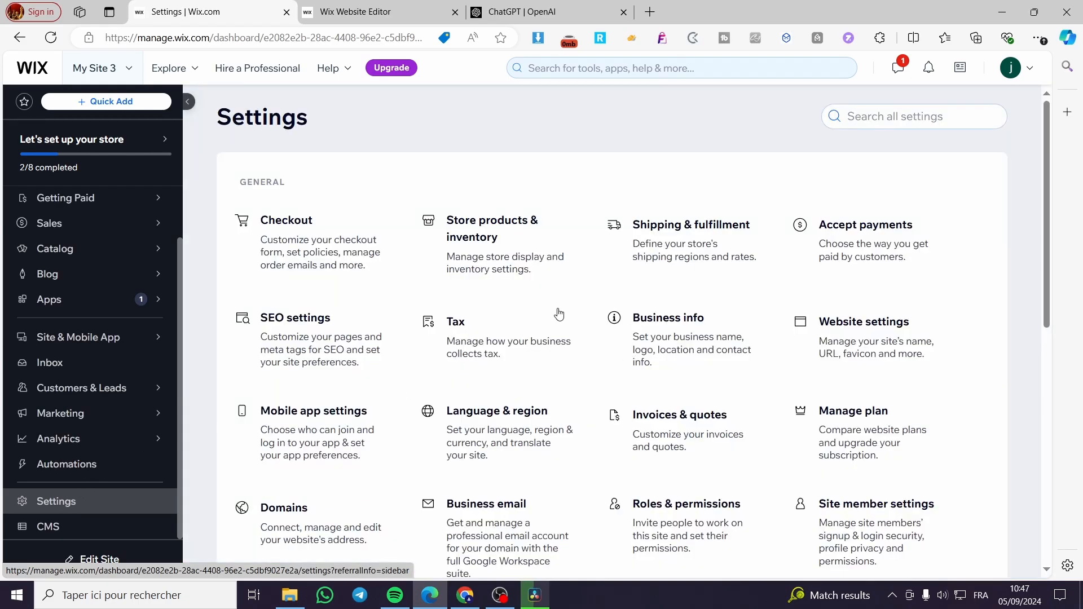
Step: Look through the settings categories and open Privacy & cookies under General
{"action": "scroll", "coordinate": [570, 345], "scroll_direction": "down", "scroll_amount": 5}
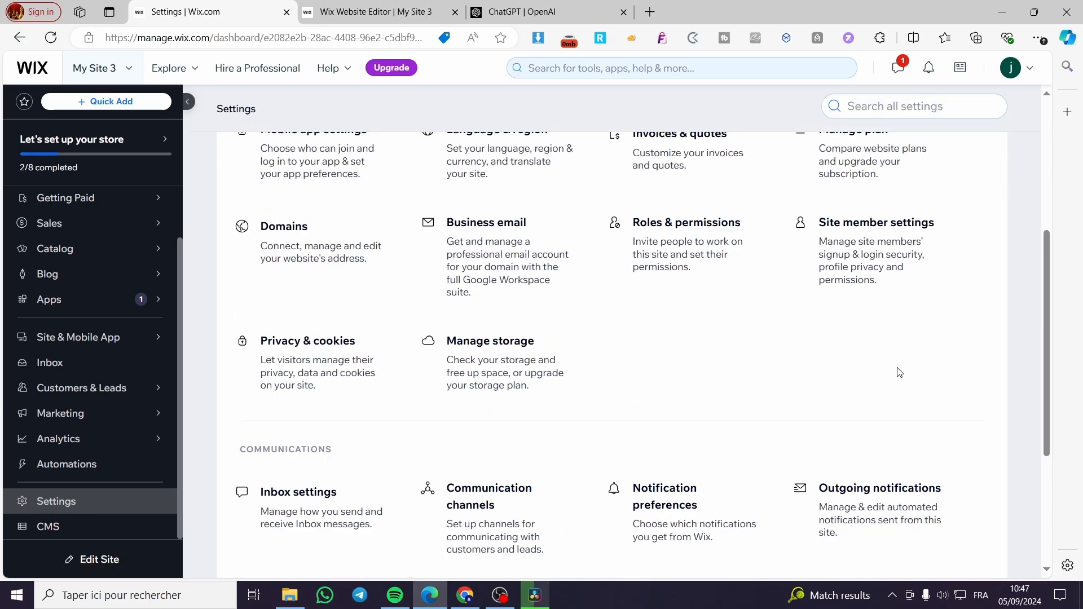
{"action": "scroll", "coordinate": [941, 309], "scroll_direction": "up", "scroll_amount": 5}
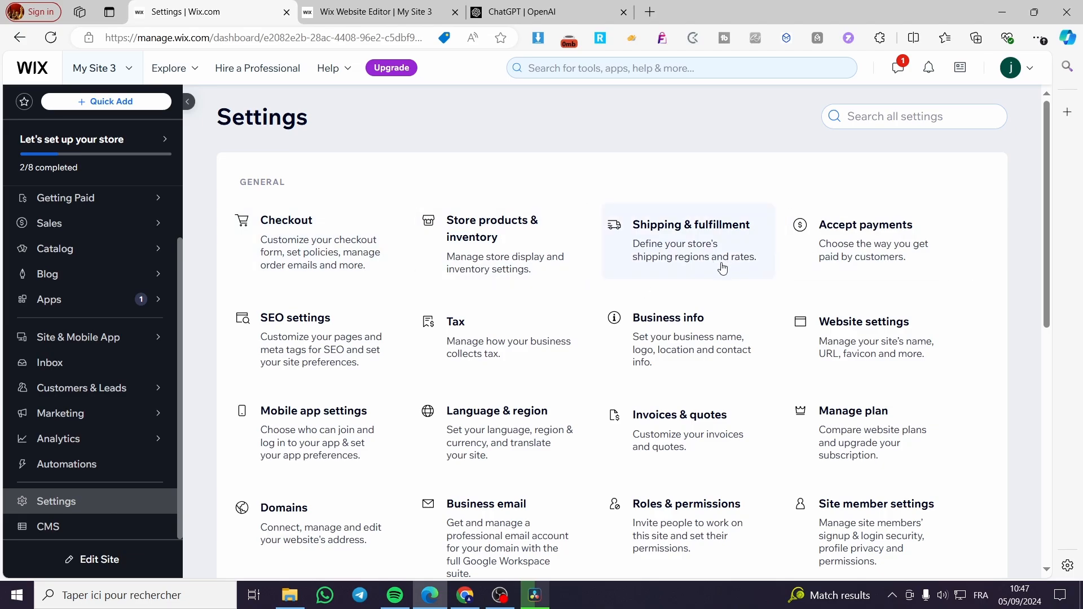
{"action": "scroll", "coordinate": [379, 278], "scroll_direction": "down", "scroll_amount": 5}
{"action": "scroll", "coordinate": [300, 303], "scroll_direction": "down", "scroll_amount": 3}
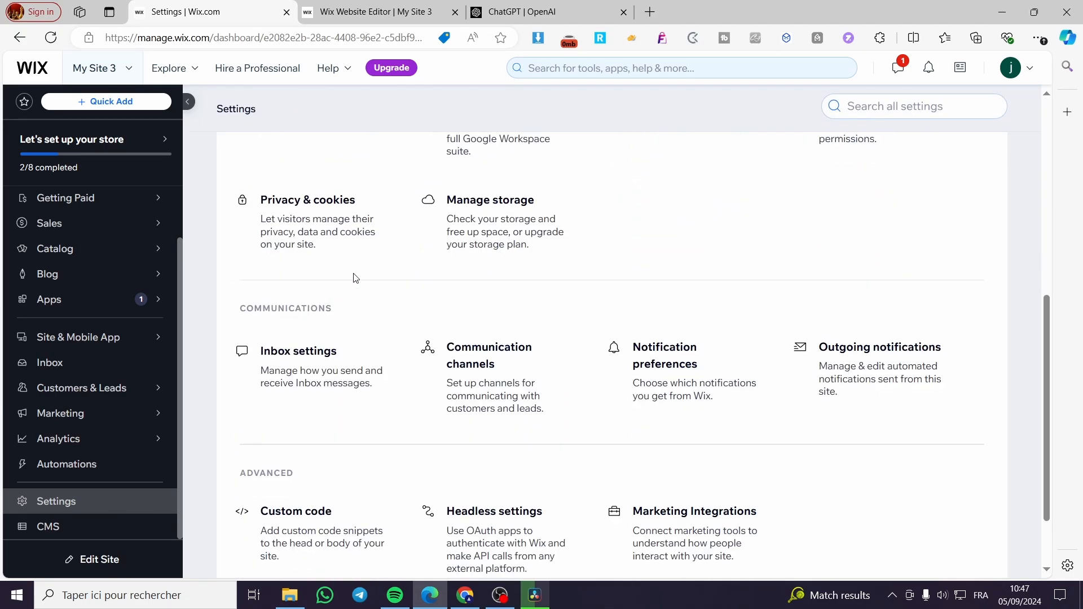
{"action": "scroll", "coordinate": [304, 248], "scroll_direction": "up", "scroll_amount": 1}
{"action": "scroll", "coordinate": [317, 237], "scroll_direction": "up", "scroll_amount": 7}
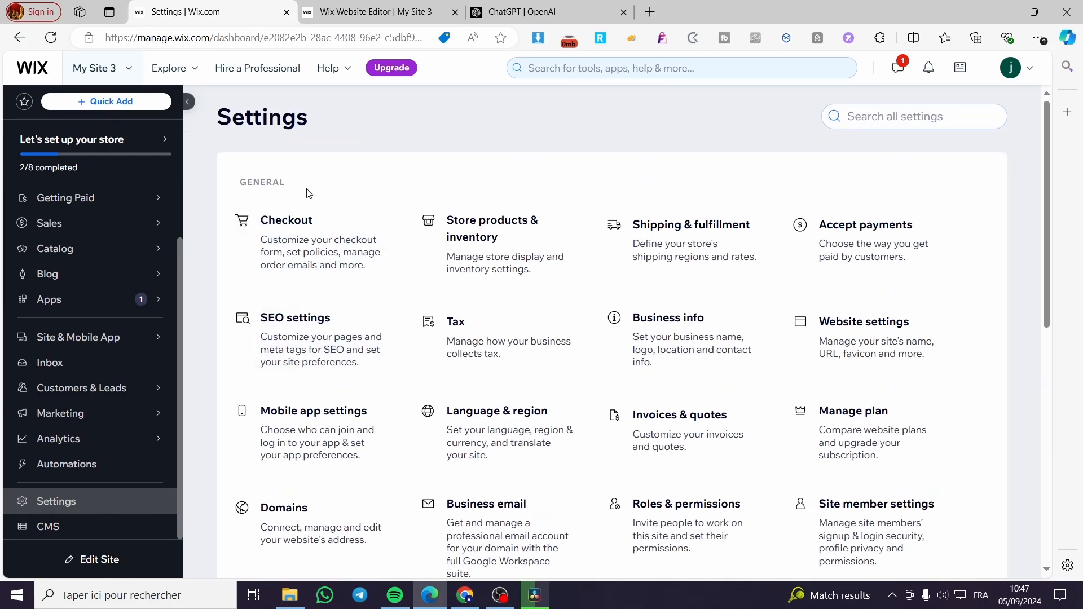
{"action": "left_click_drag", "start_coordinate": [286, 185], "coordinate": [252, 189]}
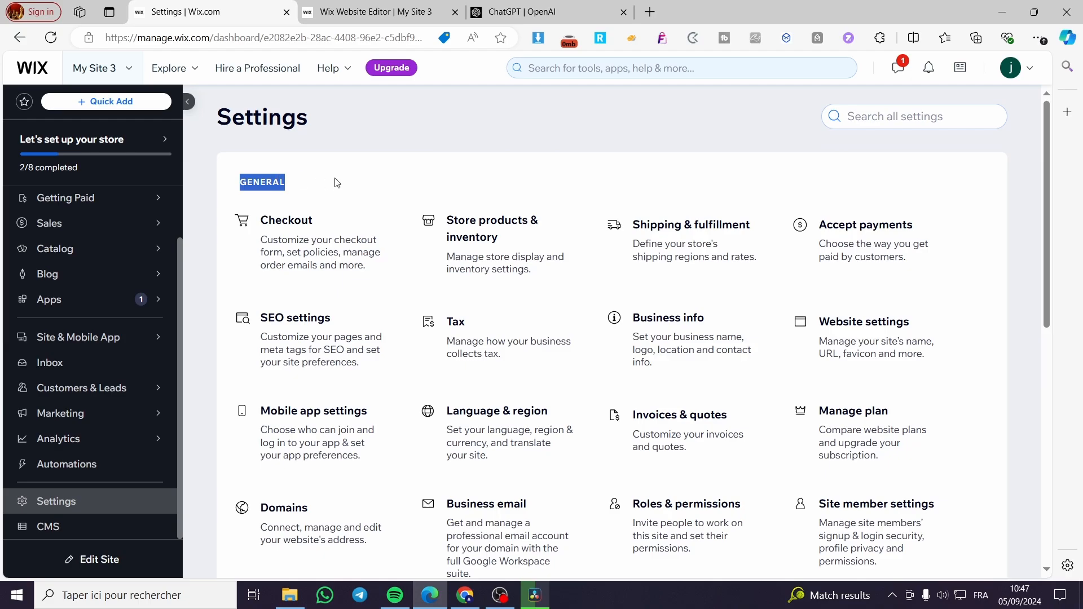
{"action": "scroll", "coordinate": [333, 203], "scroll_direction": "down", "scroll_amount": 6}
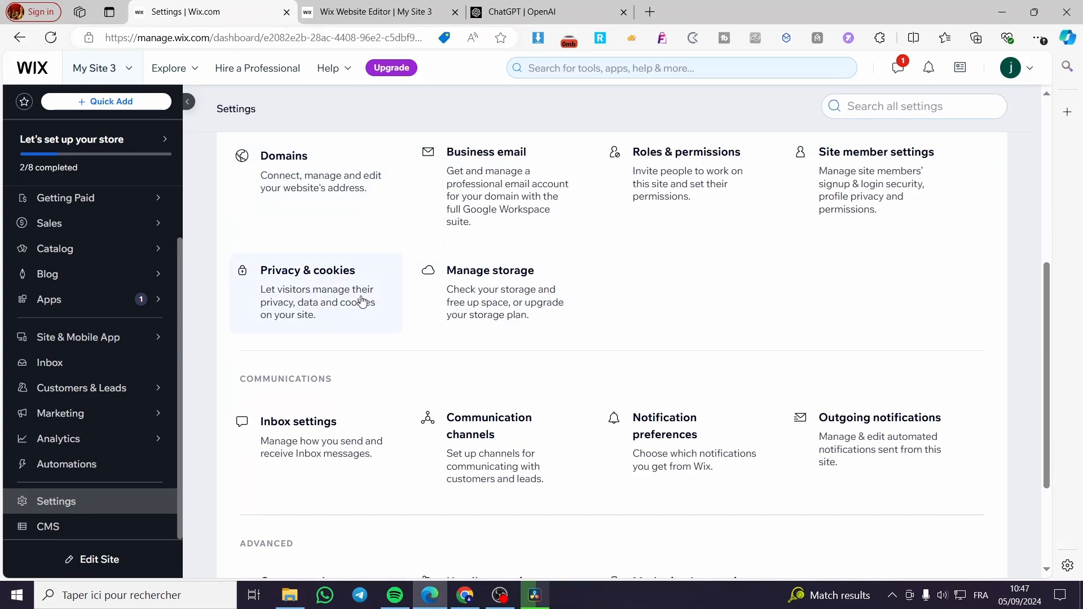
{"action": "left_click", "coordinate": [289, 291]}
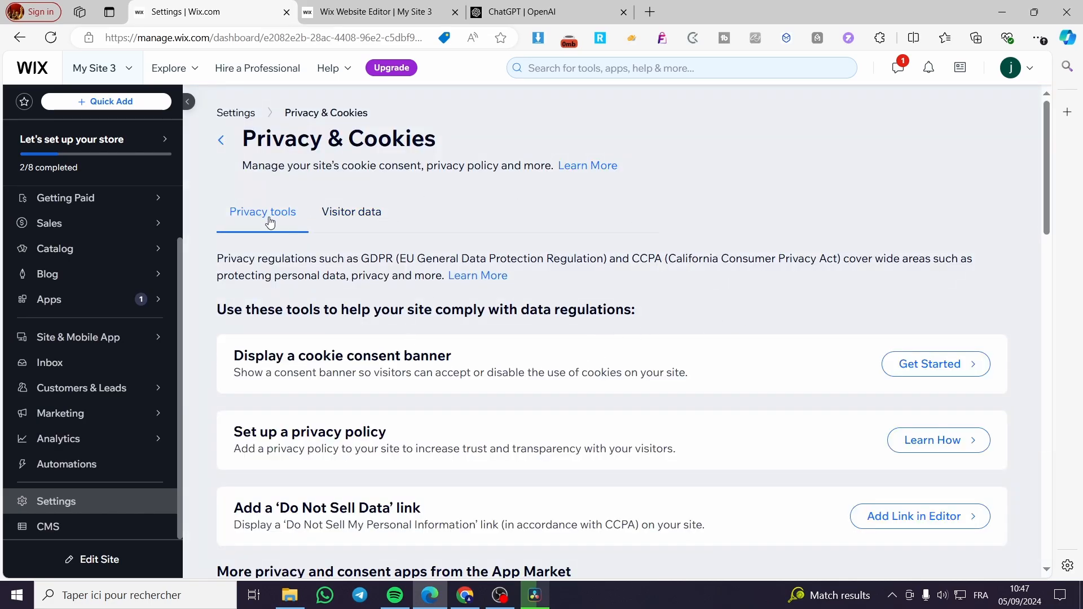
Step: Review the visitor data options and the privacy tools for the cookie consent banner, privacy policy and 'Do Not Sell Data' link
{"action": "left_click", "coordinate": [333, 213]}
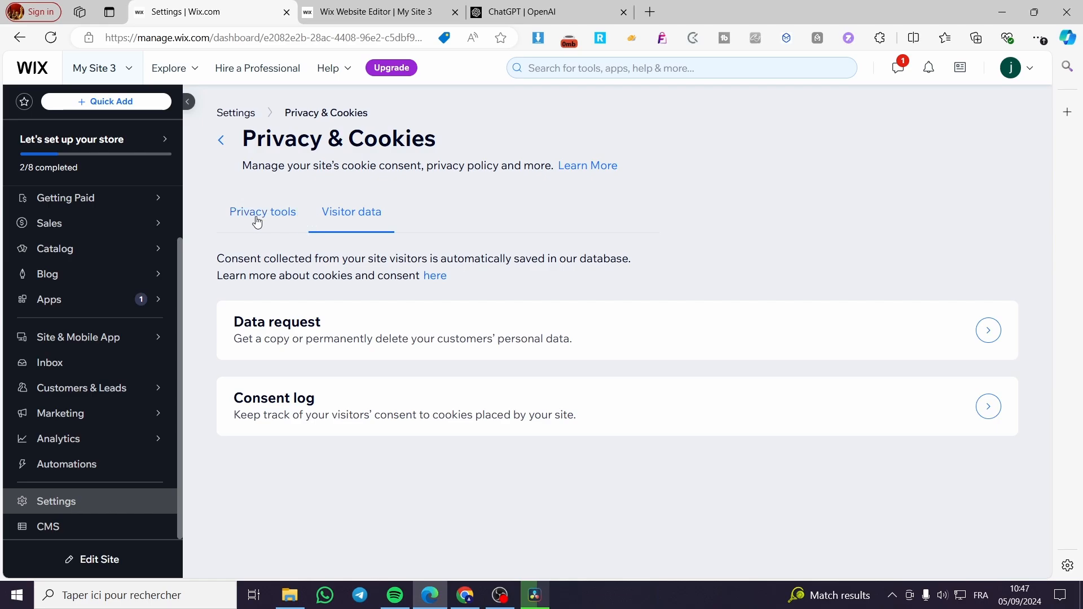
{"action": "left_click", "coordinate": [257, 220]}
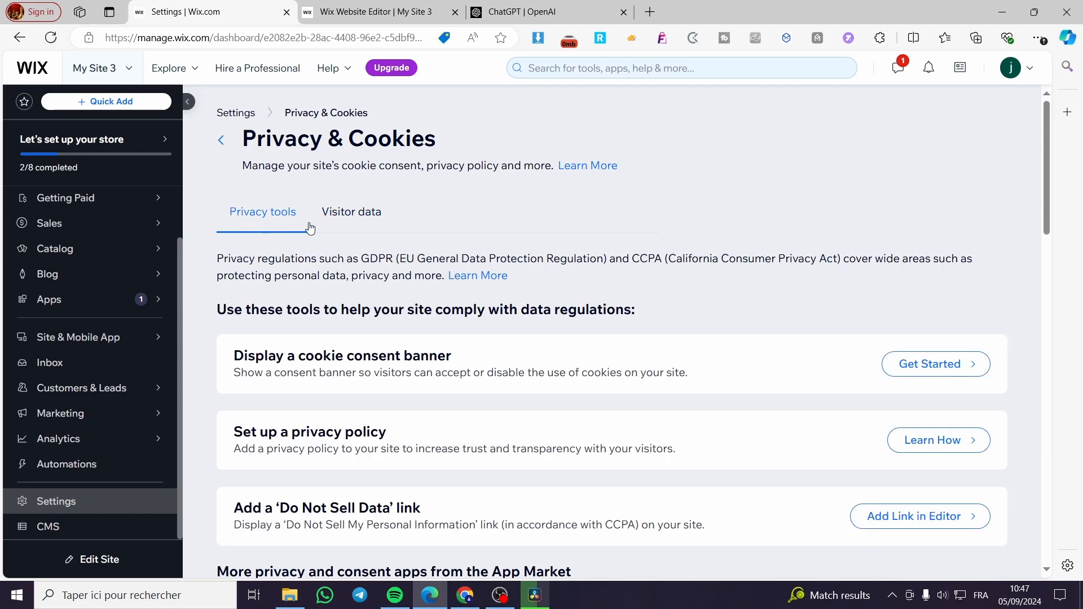
{"action": "scroll", "coordinate": [534, 236], "scroll_direction": "down", "scroll_amount": 2}
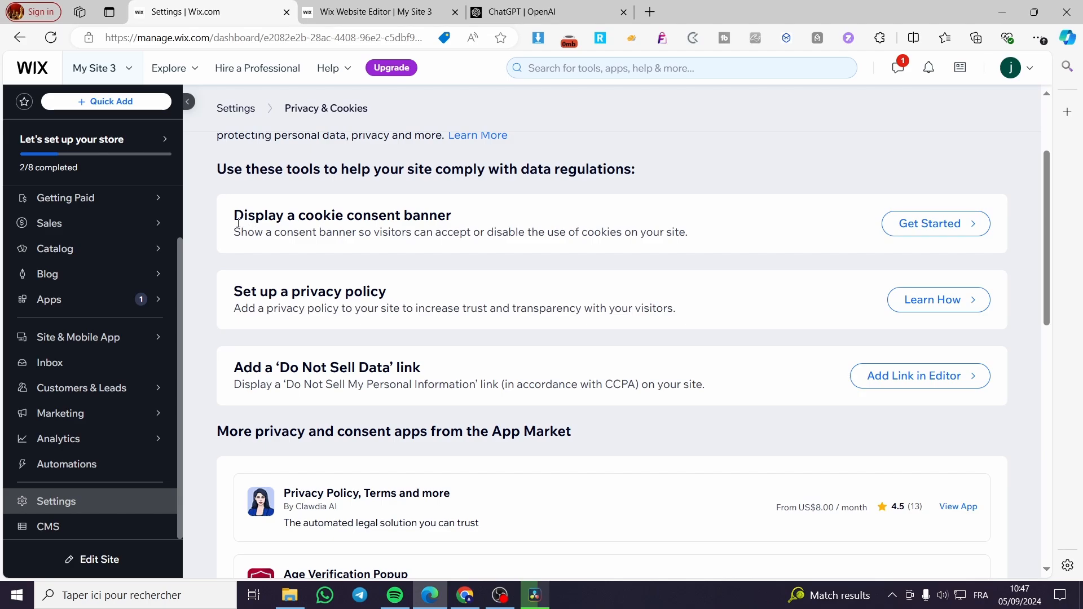
{"action": "left_click_drag", "start_coordinate": [462, 219], "coordinate": [228, 222]}
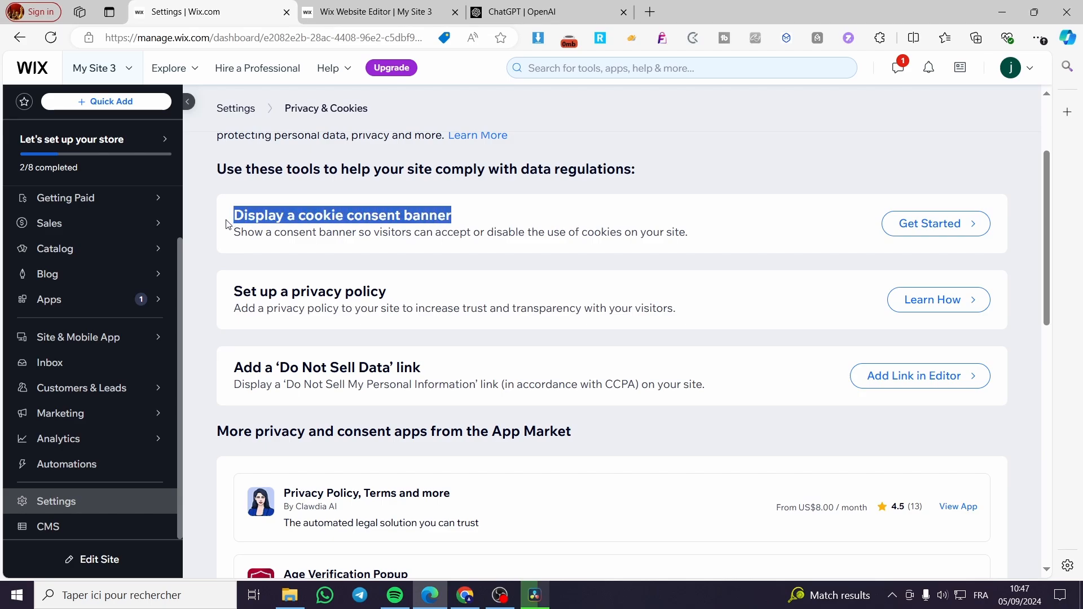
{"action": "left_click", "coordinate": [481, 218]}
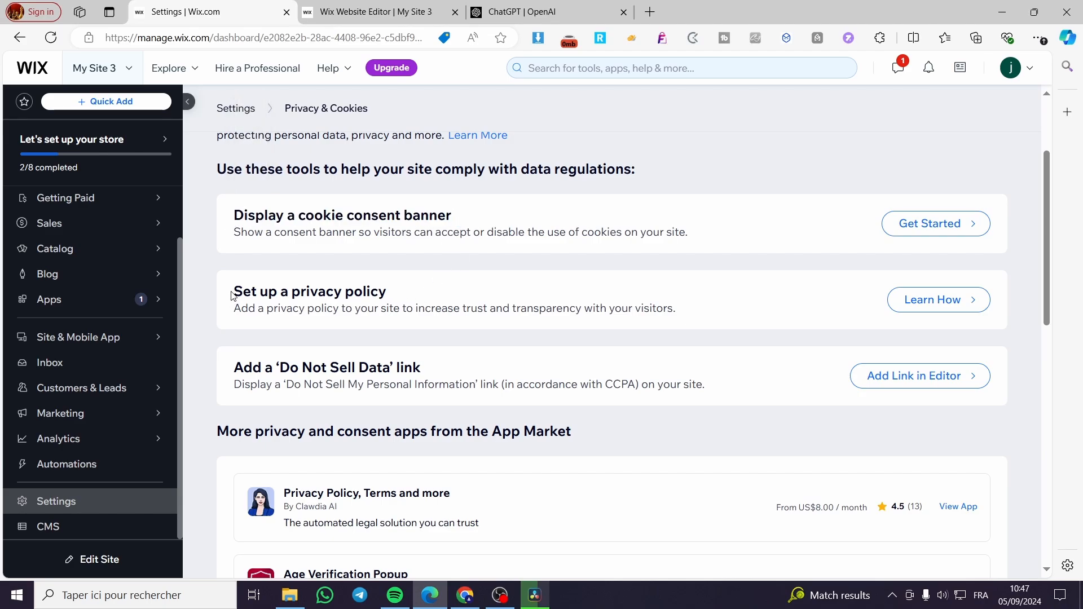
{"action": "left_click_drag", "start_coordinate": [231, 296], "coordinate": [405, 298]}
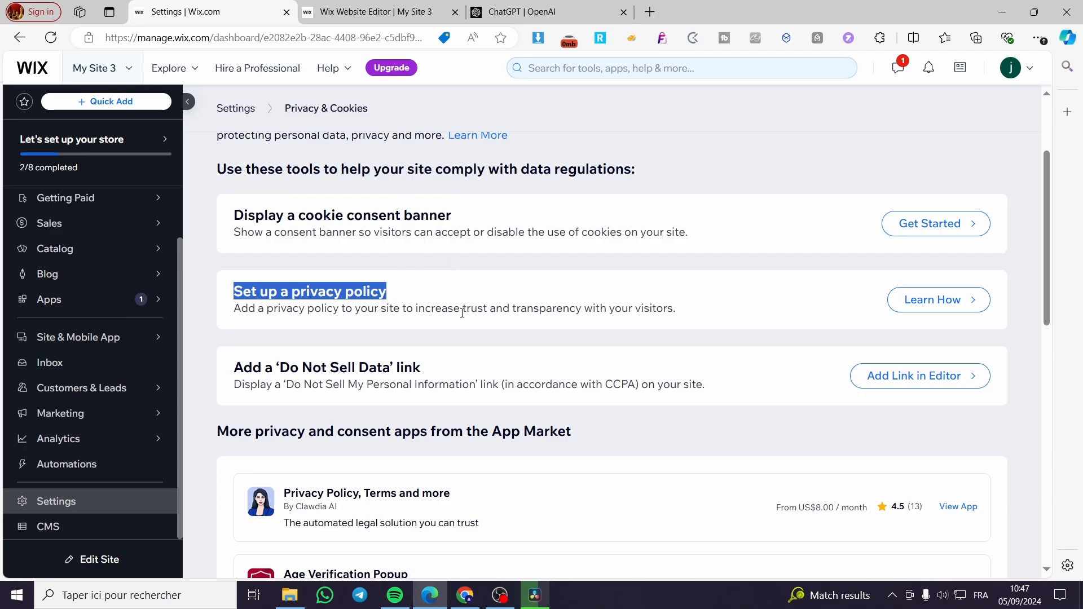
{"action": "left_click_drag", "start_coordinate": [236, 368], "coordinate": [440, 373]}
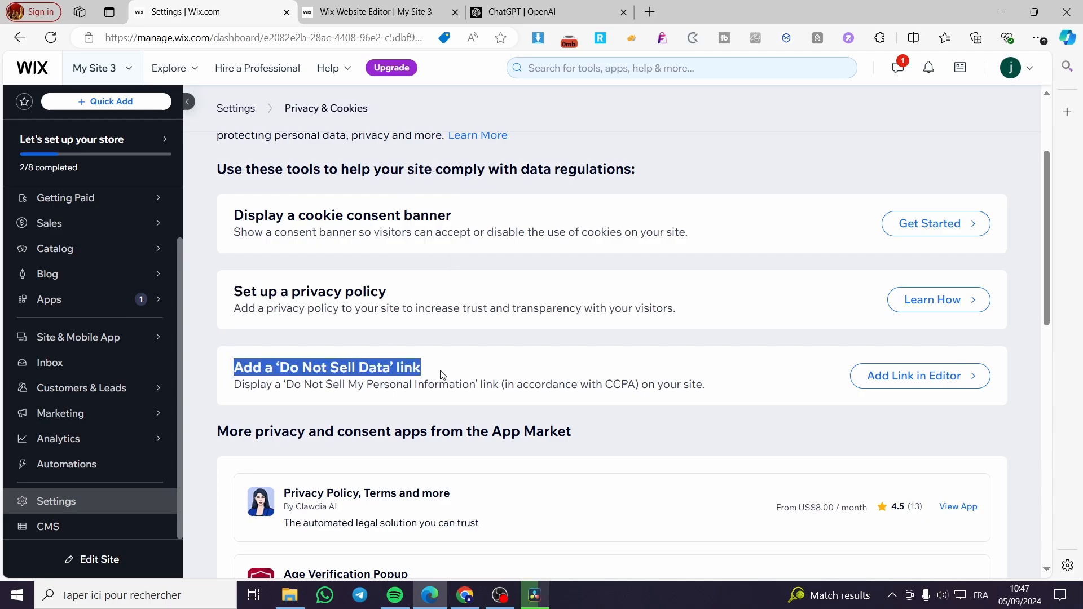
{"action": "left_click", "coordinate": [511, 365]}
Step: Browse the privacy and consent apps offered from the App Market
{"action": "scroll", "coordinate": [496, 363], "scroll_direction": "down", "scroll_amount": 5}
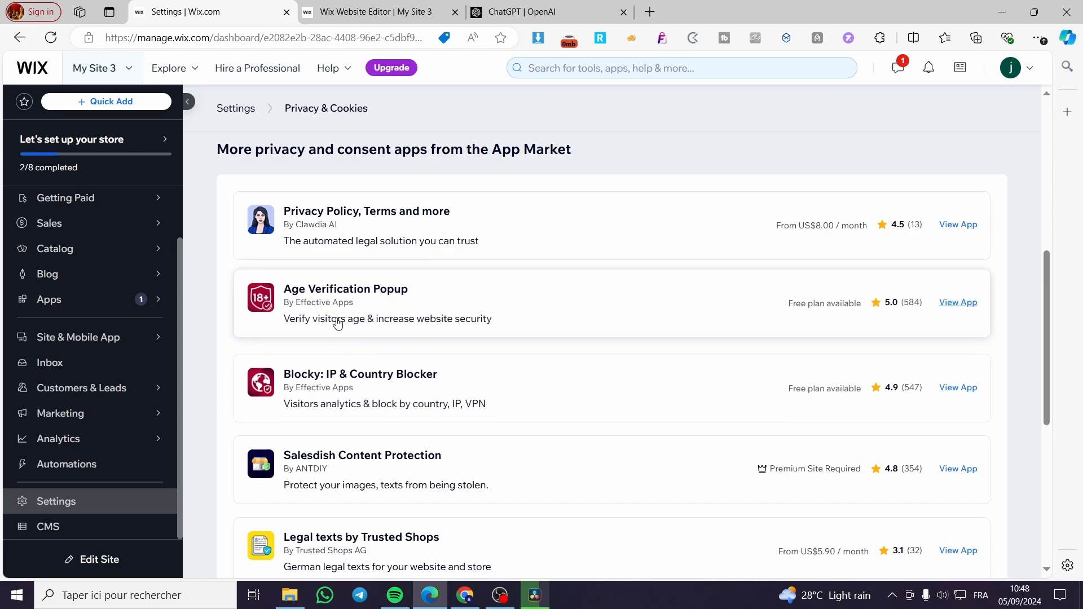
{"action": "scroll", "coordinate": [474, 305], "scroll_direction": "down", "scroll_amount": 3}
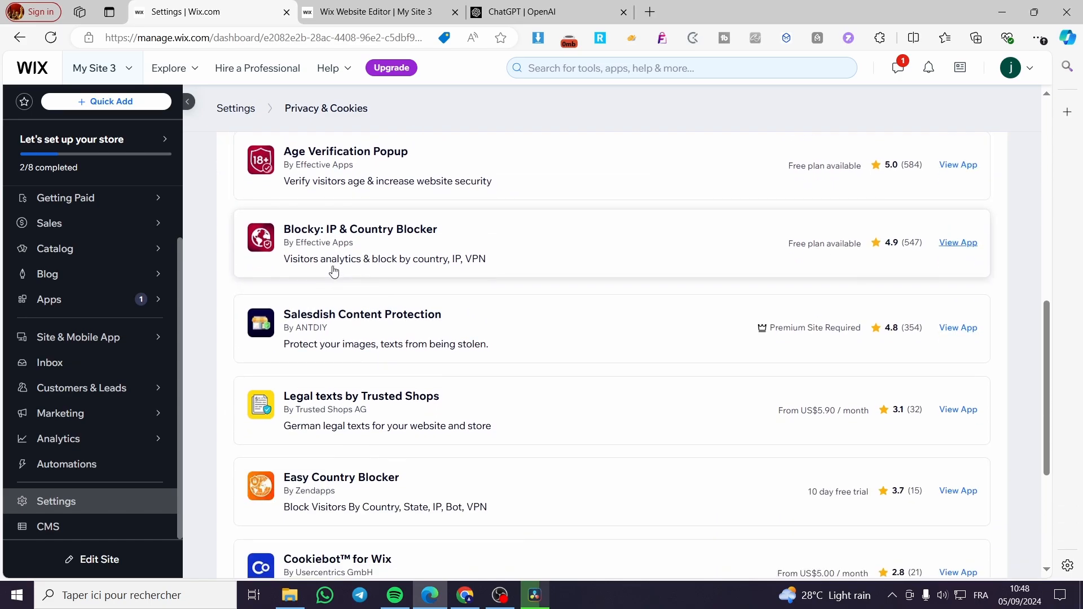
{"action": "scroll", "coordinate": [324, 241], "scroll_direction": "up", "scroll_amount": 1}
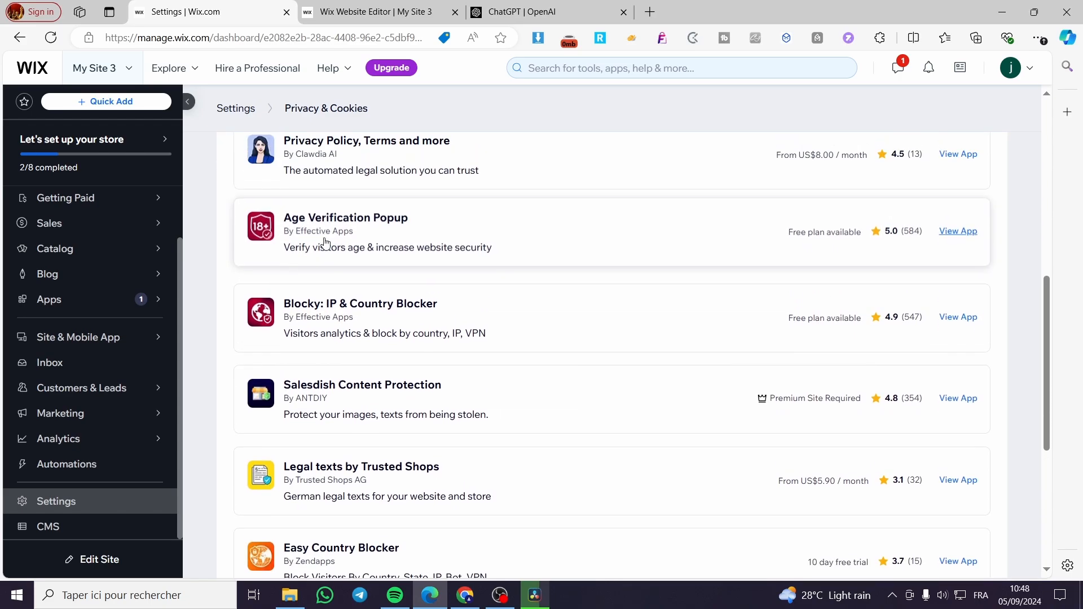
{"action": "scroll", "coordinate": [486, 249], "scroll_direction": "down", "scroll_amount": 5}
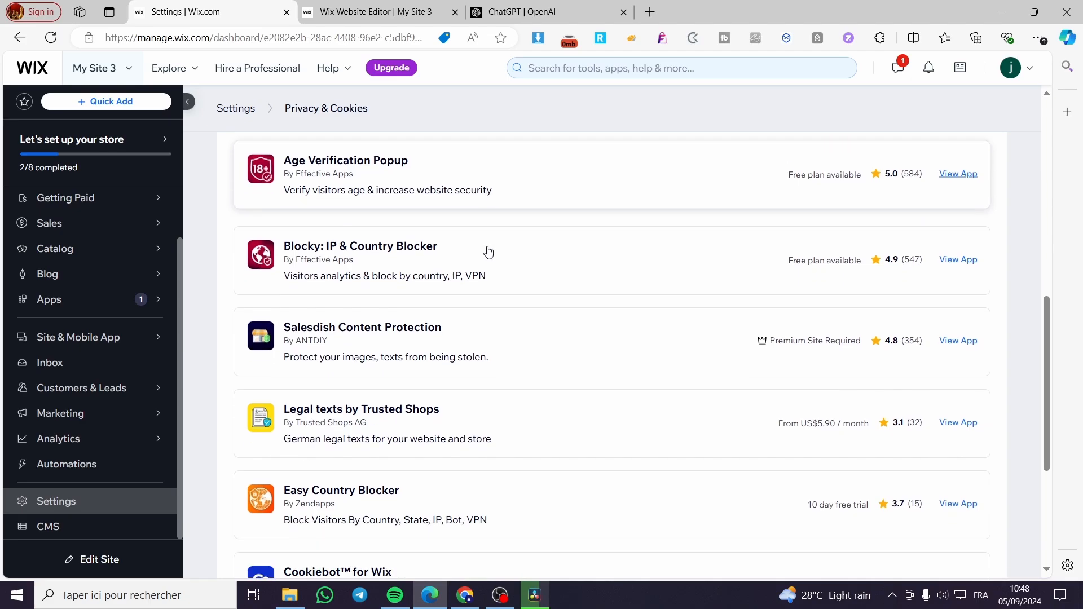
{"action": "scroll", "coordinate": [488, 250], "scroll_direction": "up", "scroll_amount": 1}
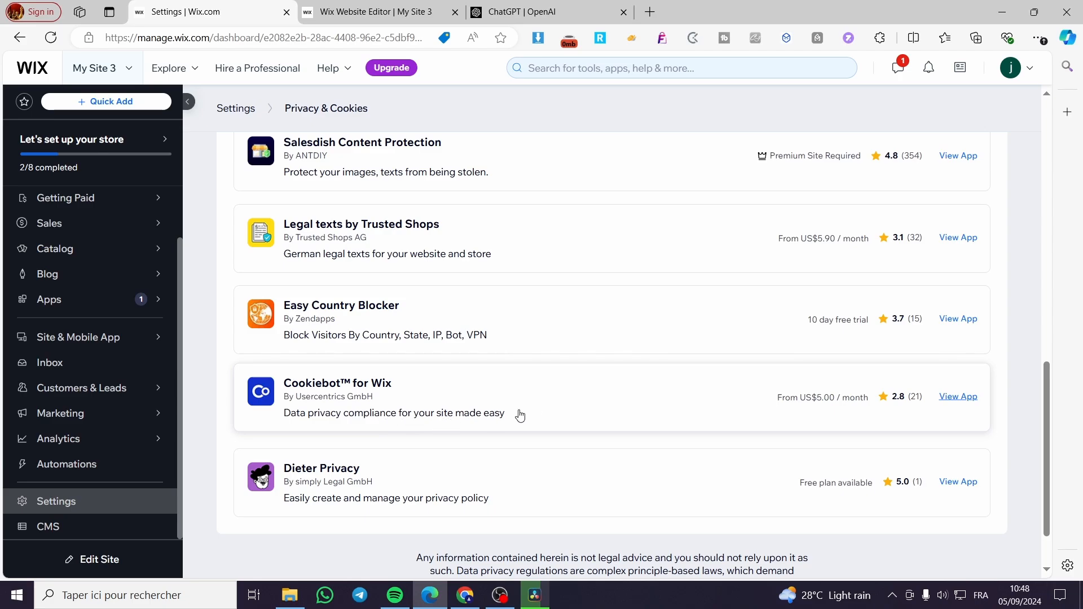
{"action": "scroll", "coordinate": [614, 395], "scroll_direction": "up", "scroll_amount": 6}
{"action": "scroll", "coordinate": [604, 382], "scroll_direction": "down", "scroll_amount": 4}
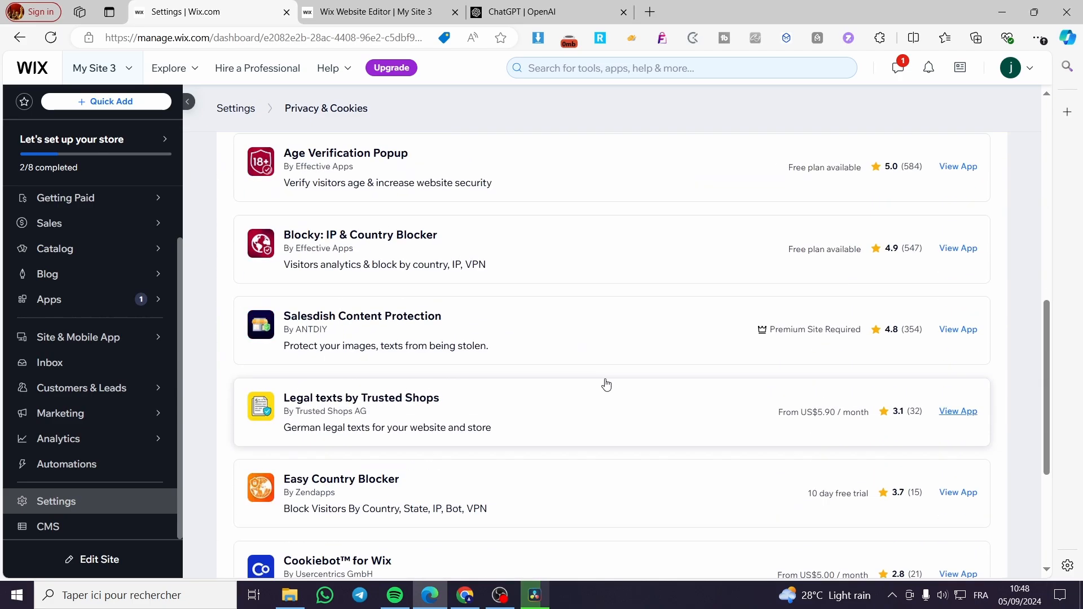
{"action": "scroll", "coordinate": [742, 515], "scroll_direction": "up", "scroll_amount": 6}
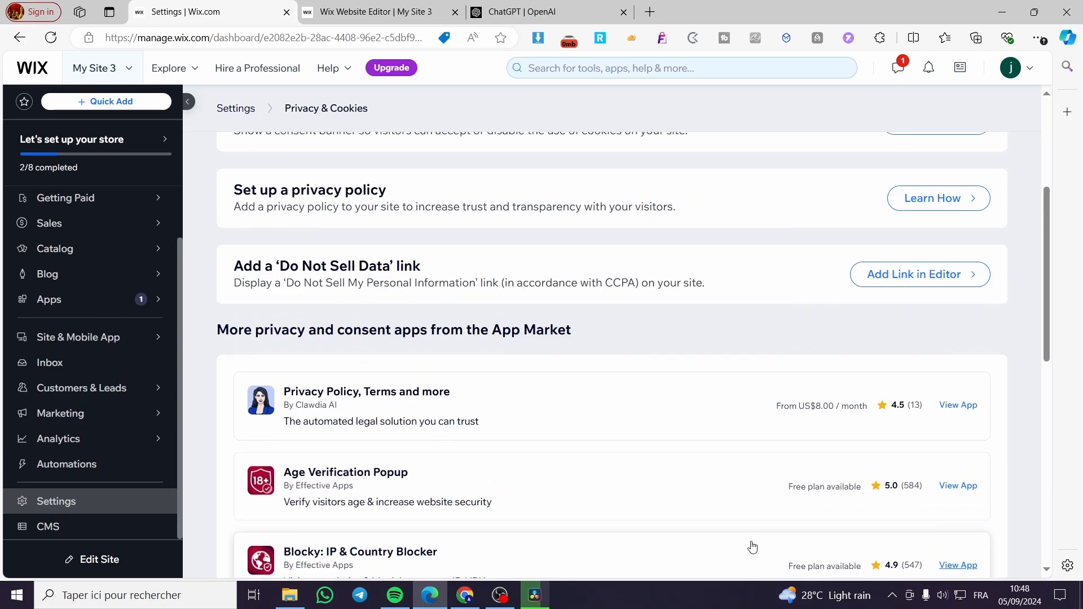
Step: Open the Cookie Consent Banner setup from the privacy tools
{"action": "scroll", "coordinate": [733, 542], "scroll_direction": "up", "scroll_amount": 3}
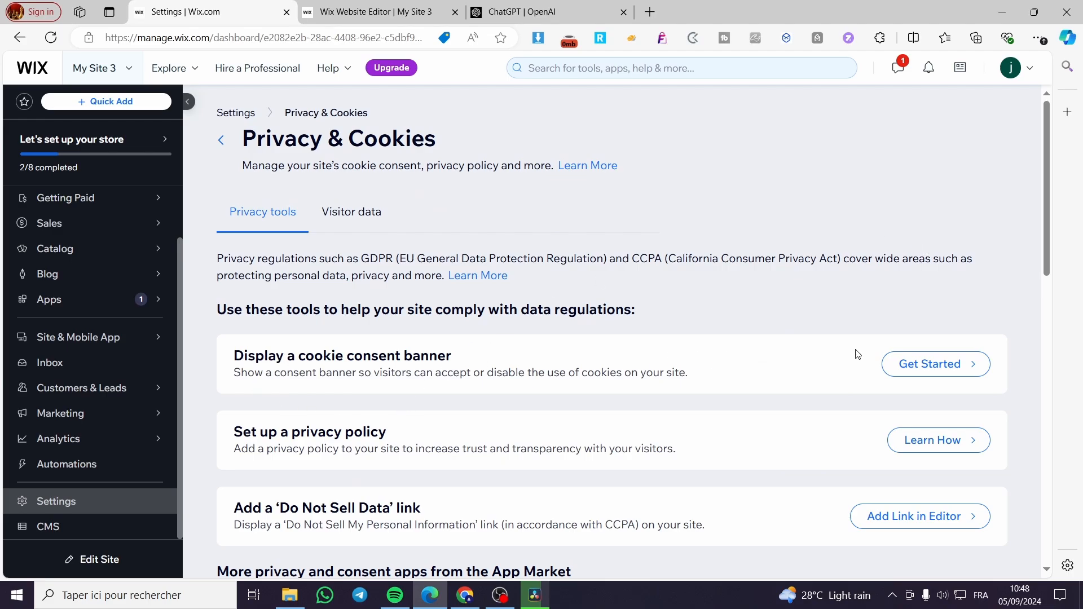
{"action": "left_click", "coordinate": [962, 366]}
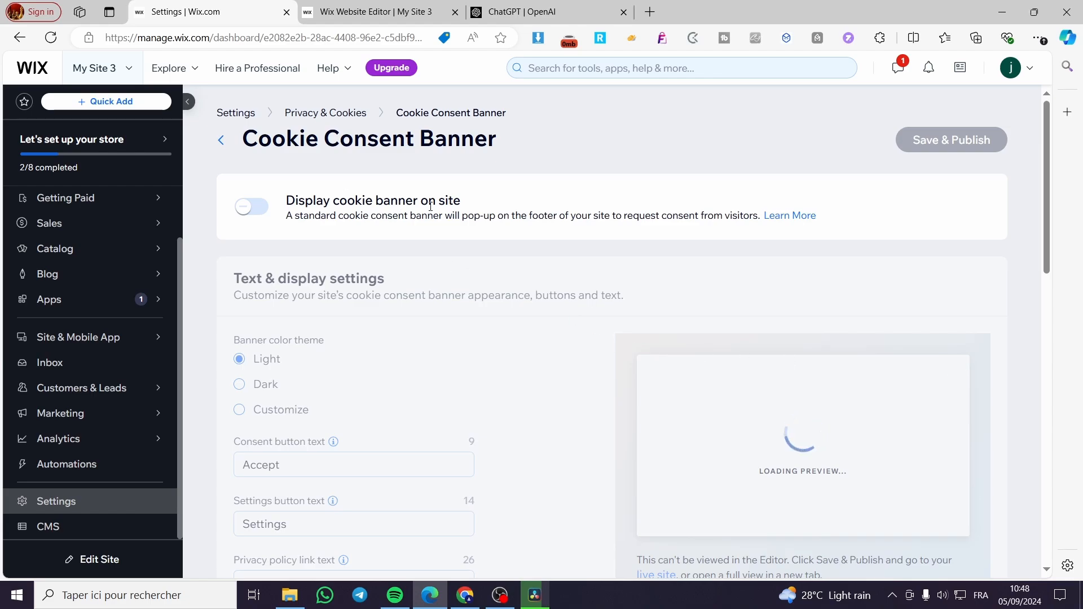
Step: Turn on the cookie banner display for the site, look at the Customize theme options, and set the banner color theme to Light
{"action": "left_click", "coordinate": [254, 210]}
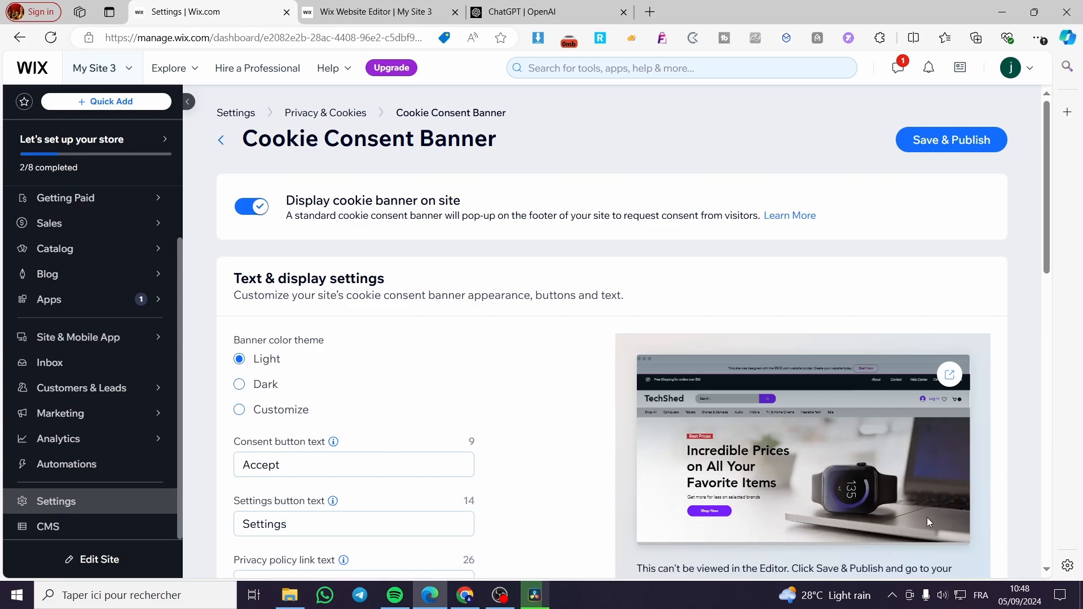
{"action": "scroll", "coordinate": [824, 483], "scroll_direction": "down", "scroll_amount": 2}
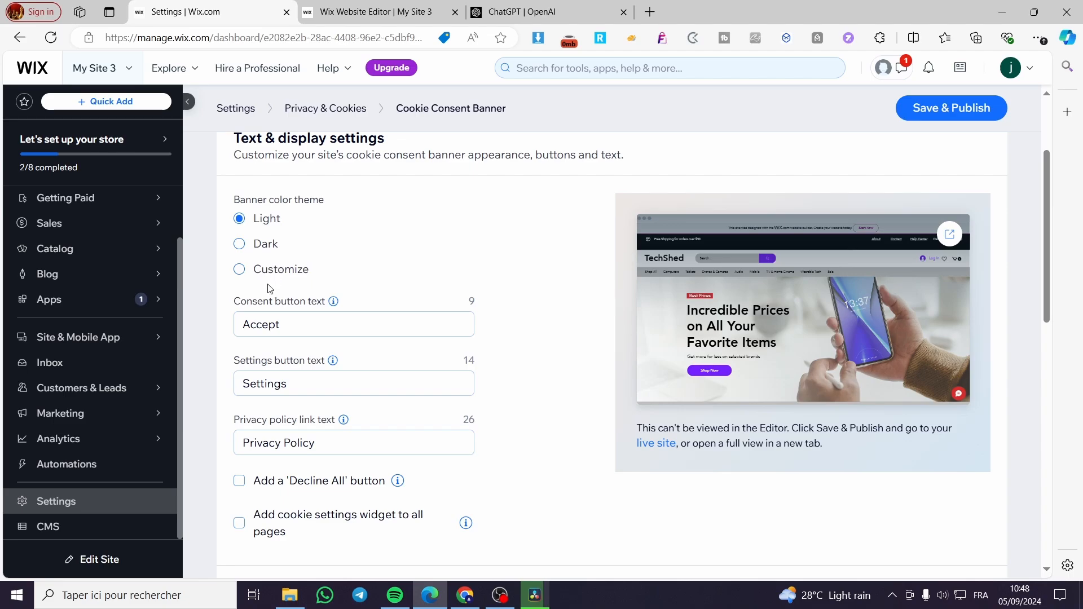
{"action": "left_click", "coordinate": [256, 270]}
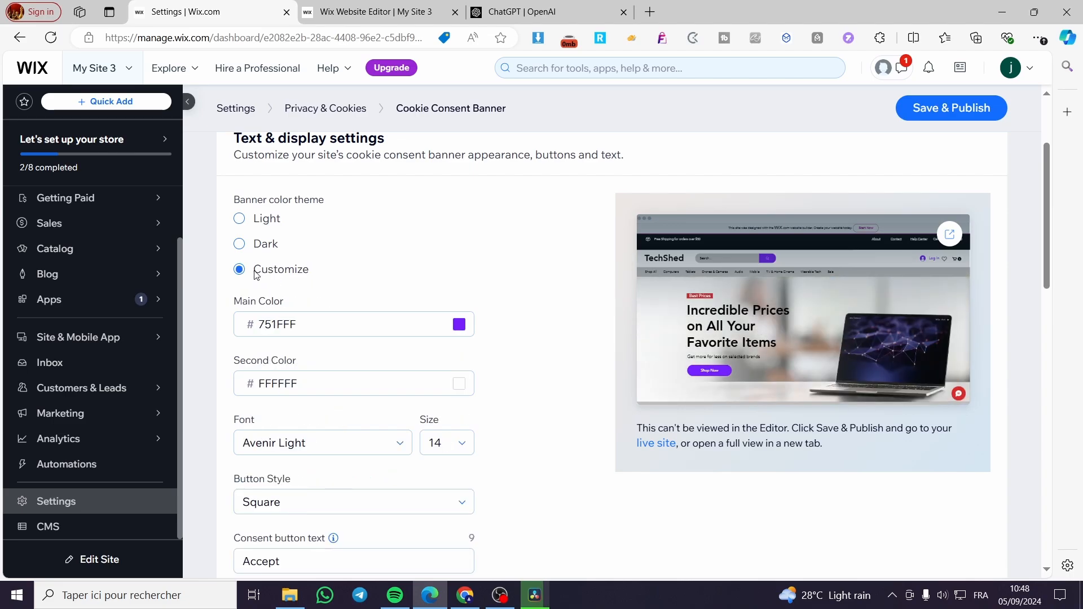
{"action": "left_click", "coordinate": [271, 220]}
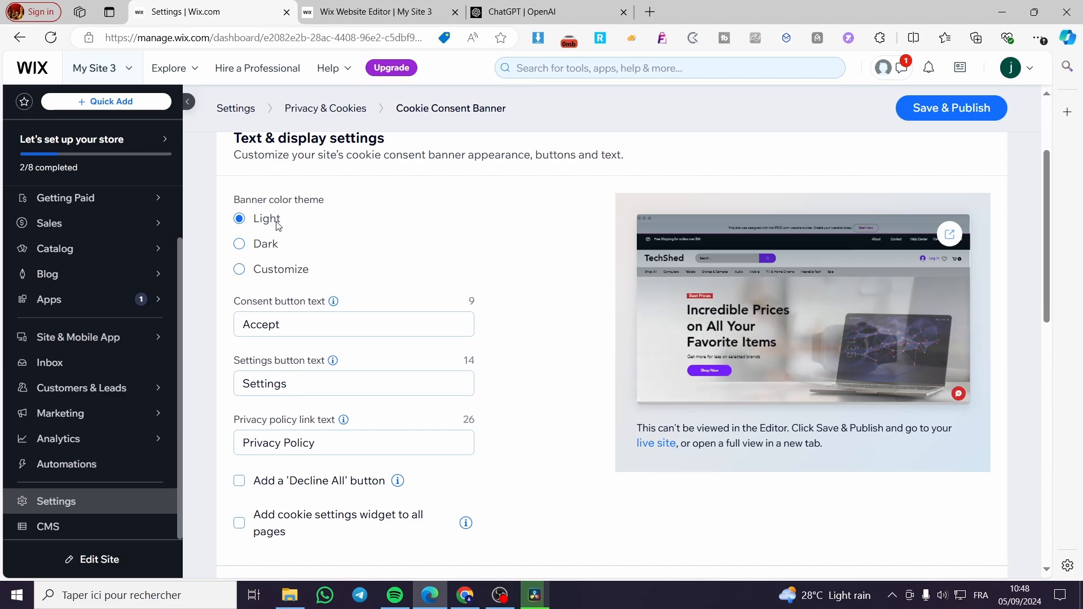
Step: Try out the 'Decline All' button and cookie settings widget options, and turn both off again
{"action": "scroll", "coordinate": [406, 258], "scroll_direction": "down", "scroll_amount": 1}
{"action": "scroll", "coordinate": [406, 259], "scroll_direction": "down", "scroll_amount": 1}
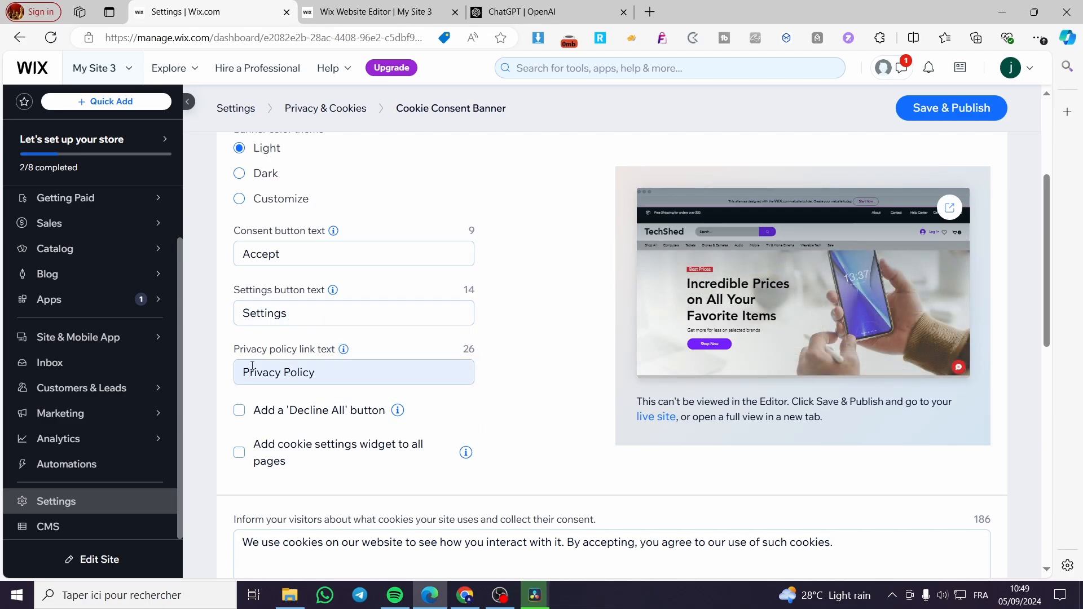
{"action": "scroll", "coordinate": [321, 361], "scroll_direction": "down", "scroll_amount": 1}
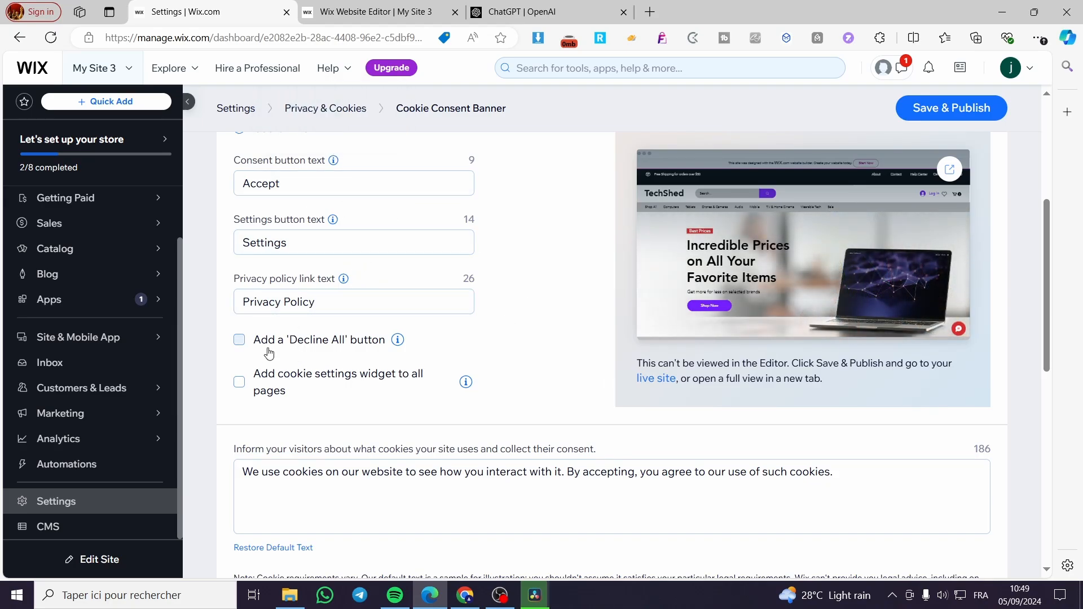
{"action": "left_click", "coordinate": [240, 340]}
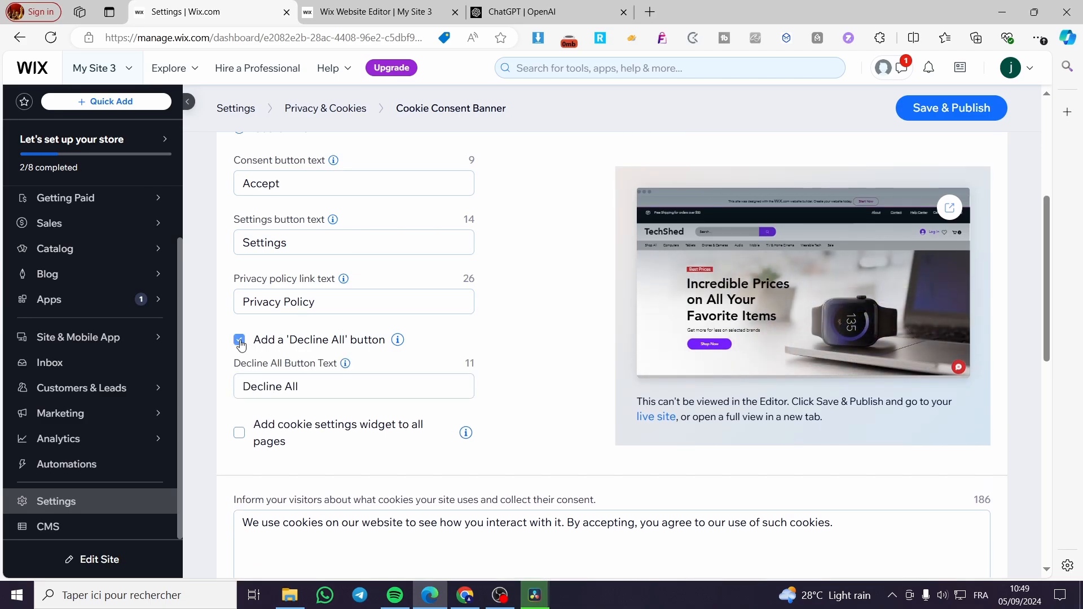
{"action": "left_click", "coordinate": [239, 341]}
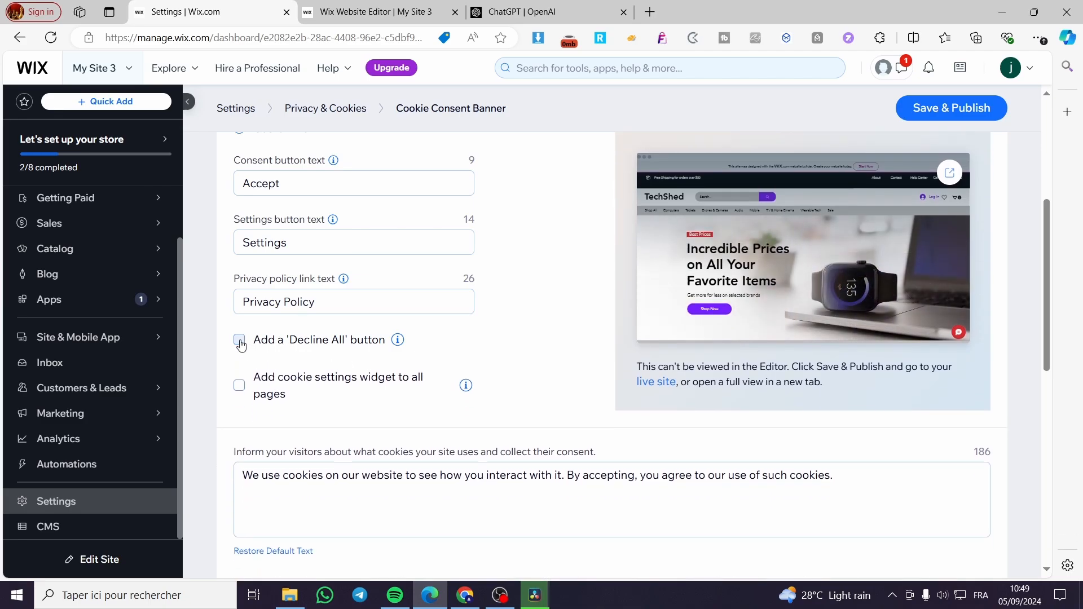
{"action": "left_click", "coordinate": [239, 383]}
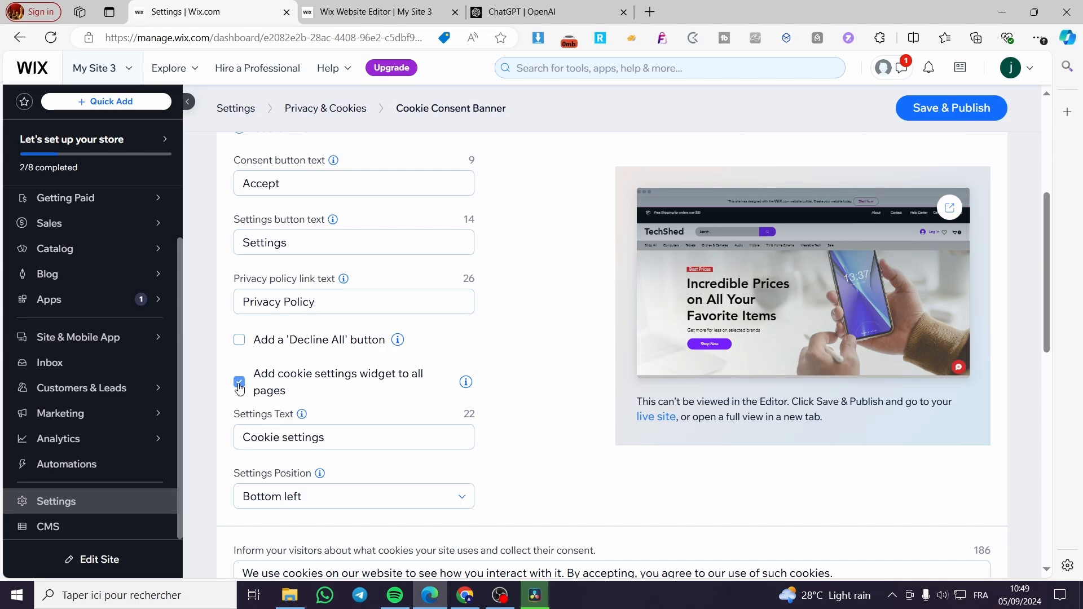
{"action": "left_click", "coordinate": [239, 384]}
Step: Clear the default consent message that informs visitors about the site's cookies
{"action": "scroll", "coordinate": [332, 399], "scroll_direction": "down", "scroll_amount": 3}
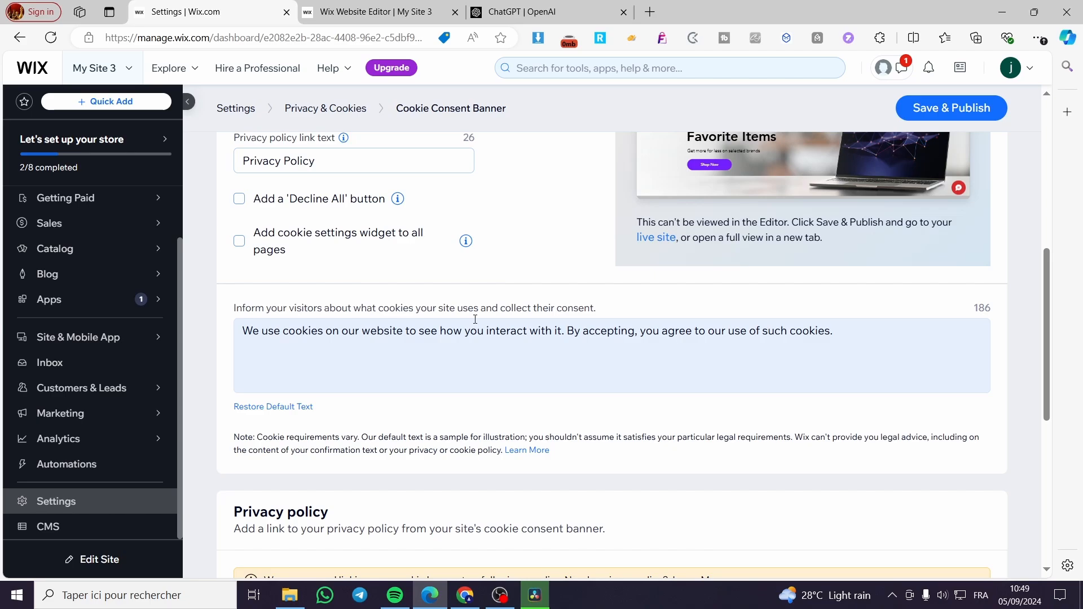
{"action": "left_click_drag", "start_coordinate": [854, 337], "coordinate": [225, 323]}
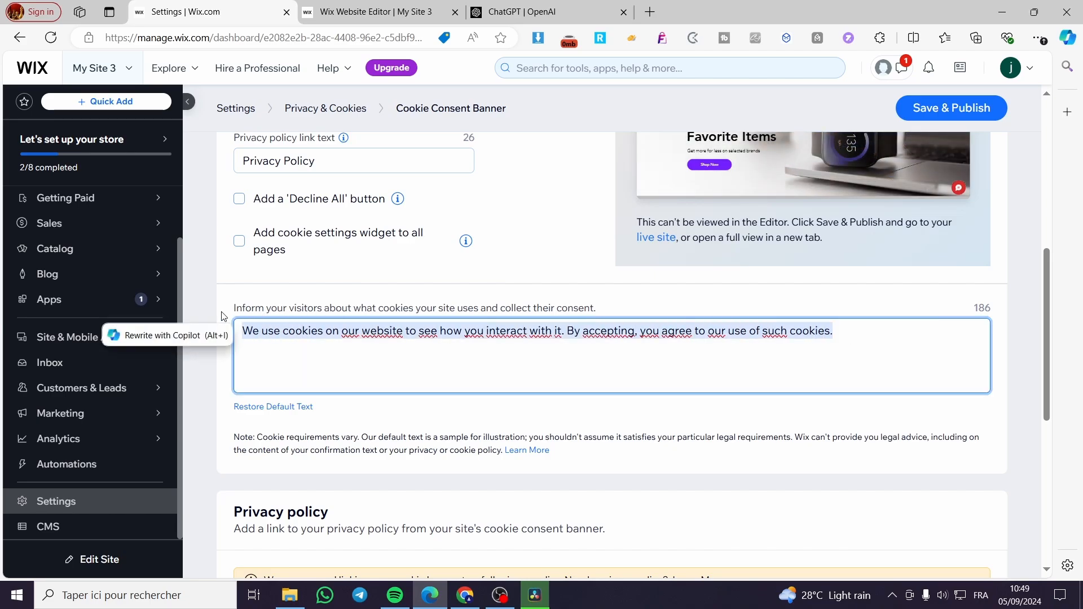
{"action": "key", "text": "BackSpace"}
{"action": "scroll", "coordinate": [382, 357], "scroll_direction": "down", "scroll_amount": 3}
{"action": "scroll", "coordinate": [383, 338], "scroll_direction": "up", "scroll_amount": 3}
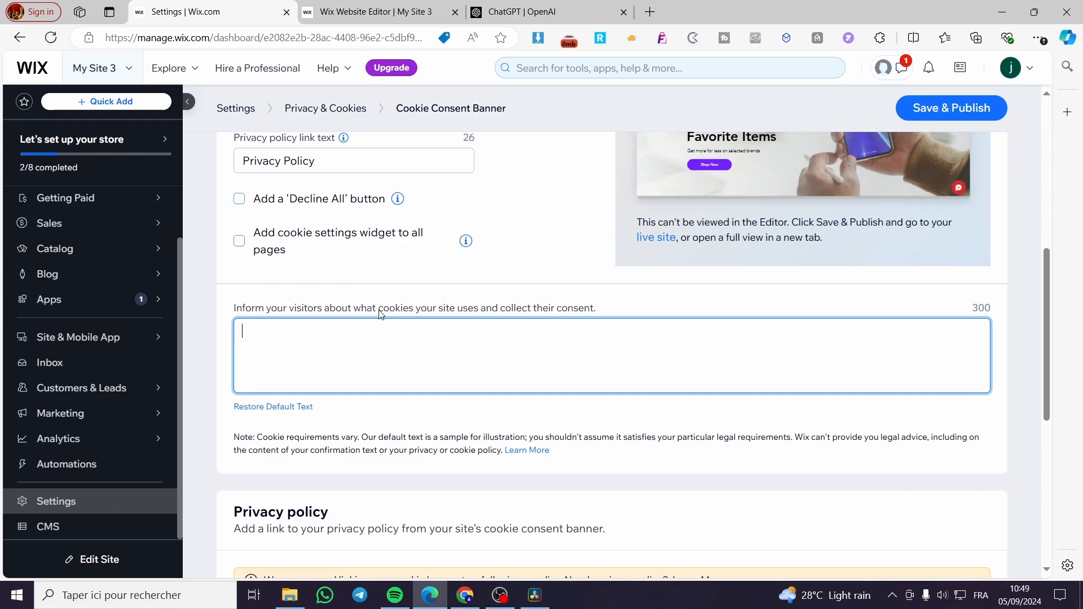
Step: Copy the phrase 'cookies your site uses and collect their consent.' from the message label into a new ChatGPT prompt
{"action": "left_click_drag", "start_coordinate": [378, 312], "coordinate": [405, 314]}
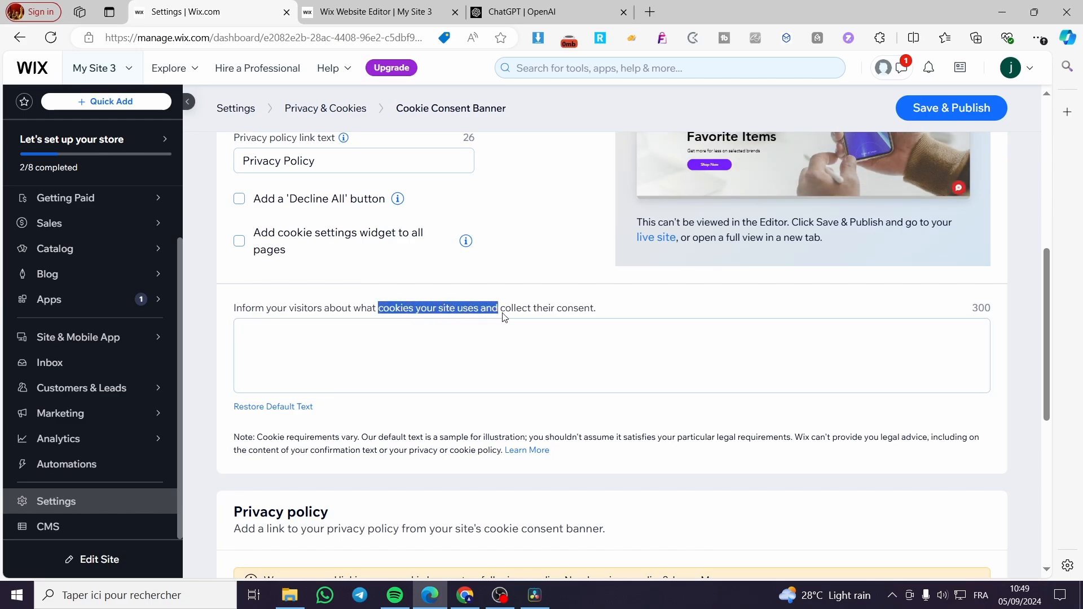
{"action": "left_click_drag", "start_coordinate": [534, 318], "coordinate": [599, 314]}
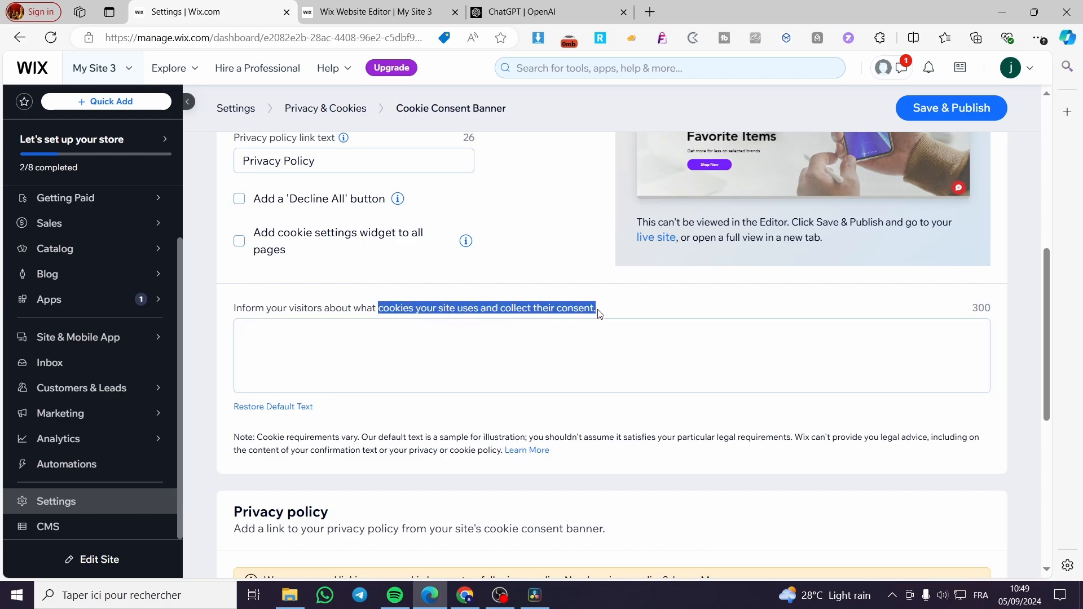
{"action": "left_click", "coordinate": [516, 8]}
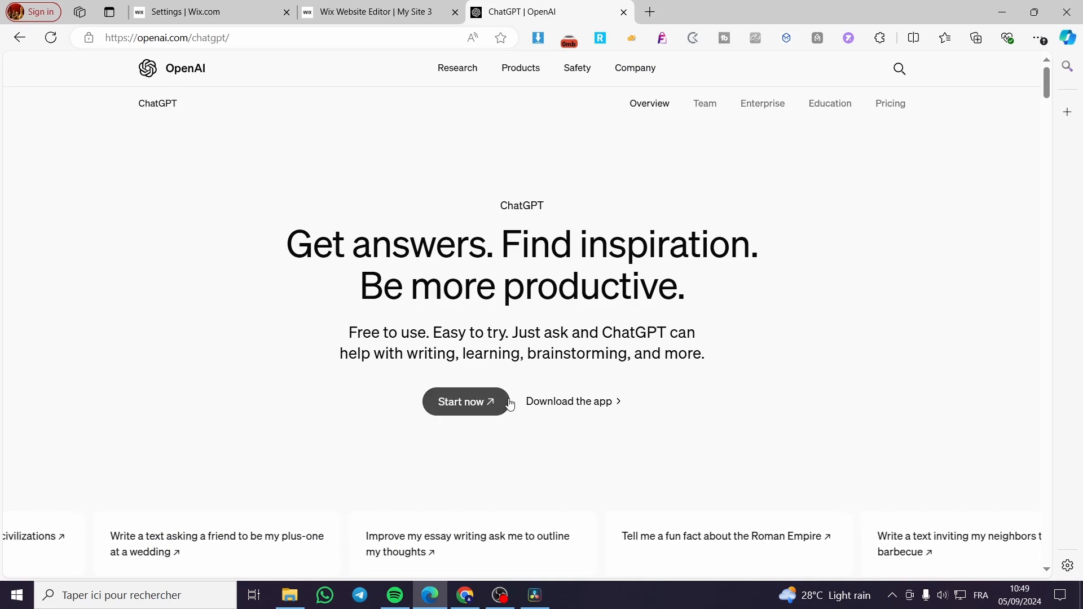
{"action": "left_click", "coordinate": [466, 402]}
{"action": "left_click", "coordinate": [624, 13]}
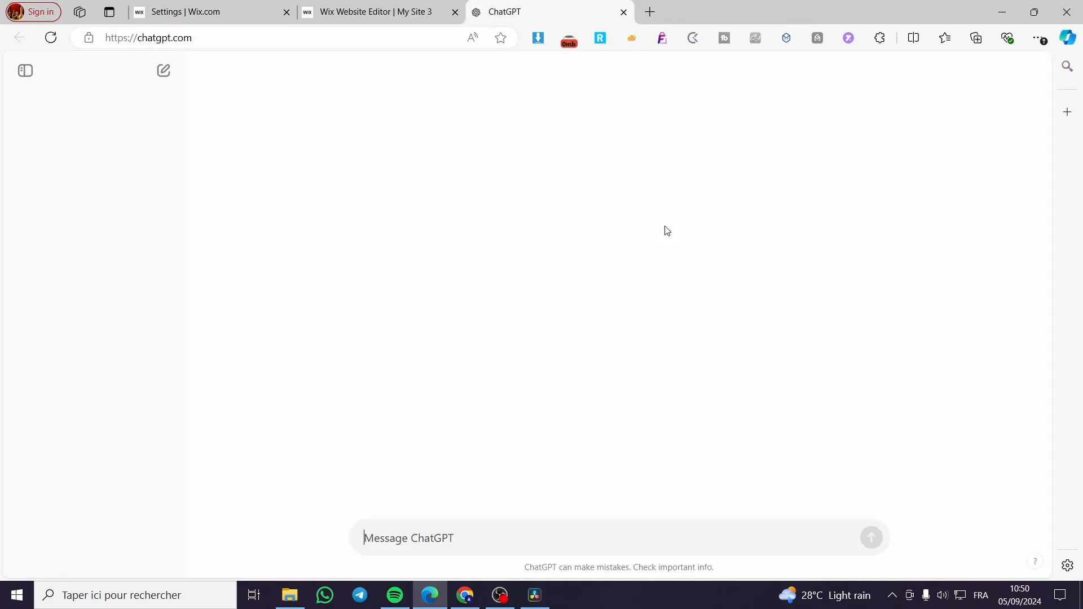
{"action": "left_click", "coordinate": [436, 542]}
{"action": "key", "text": "ctrl+v"}
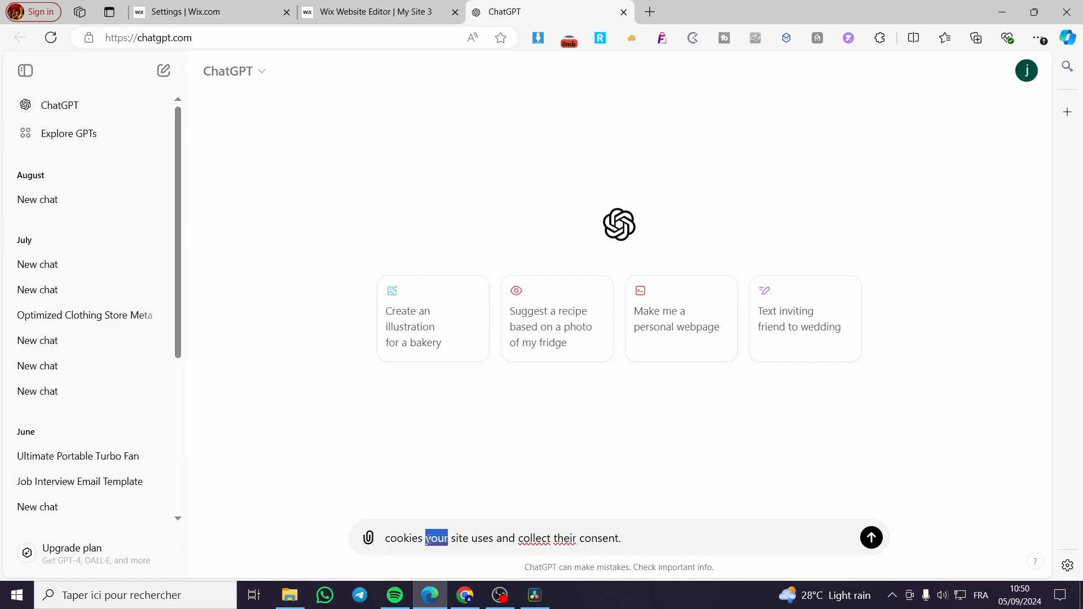
Step: Reword the prompt to 'generate cookies my site uses and collect their consent.' and submit it
{"action": "type", "text": "my"}
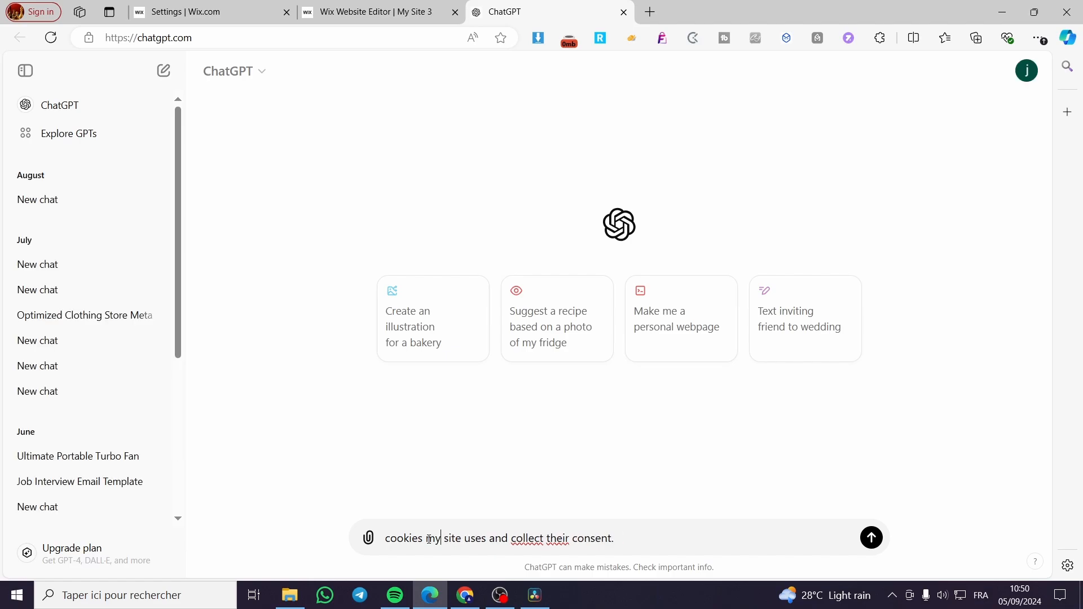
{"action": "type", "text": "g"}
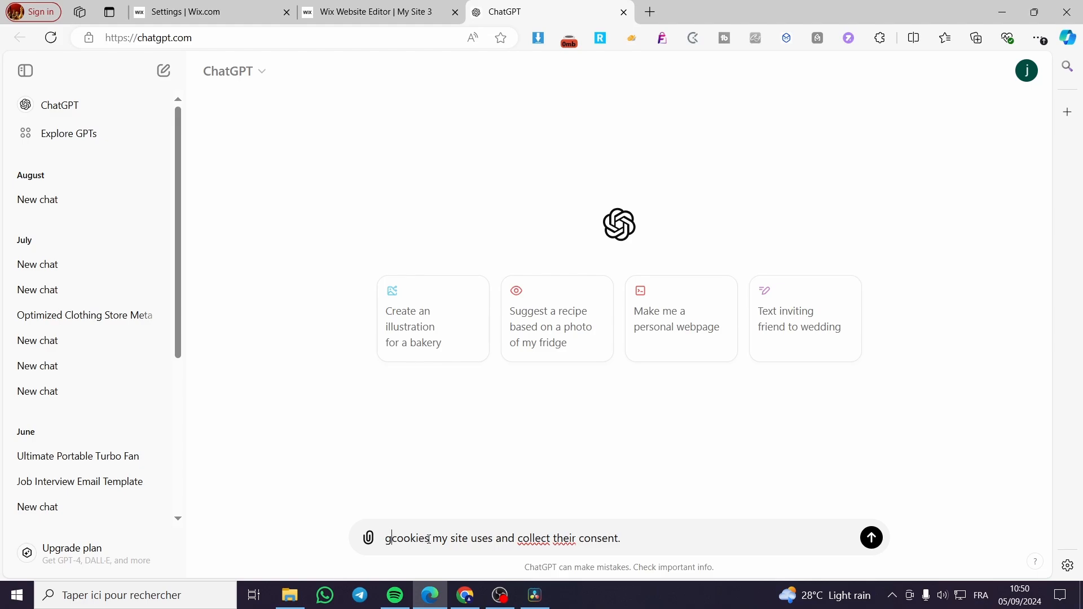
{"action": "type", "text": "enerate"}
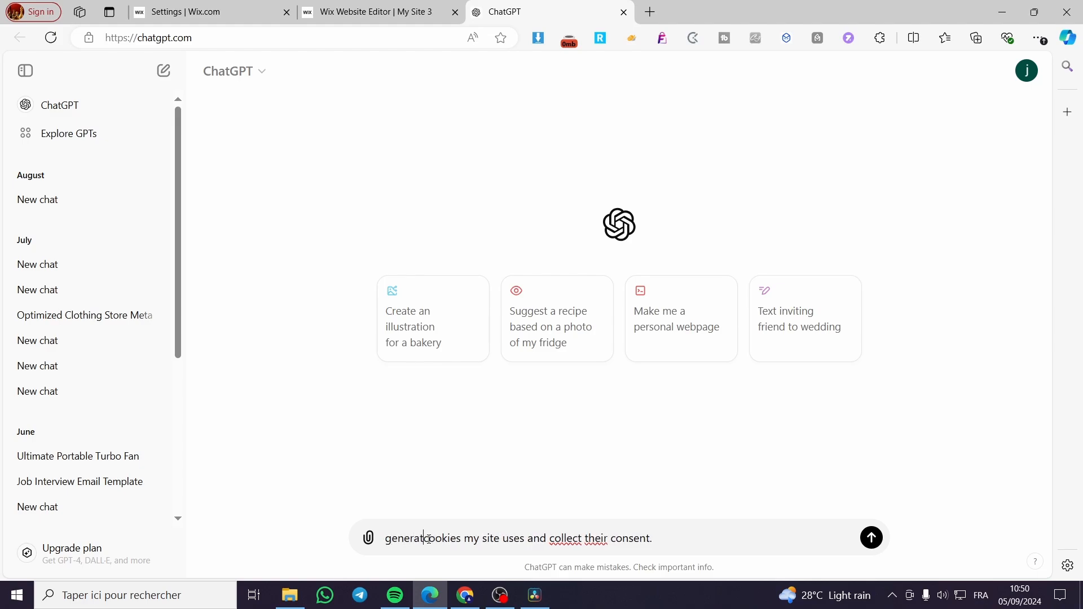
{"action": "key", "text": "Return"}
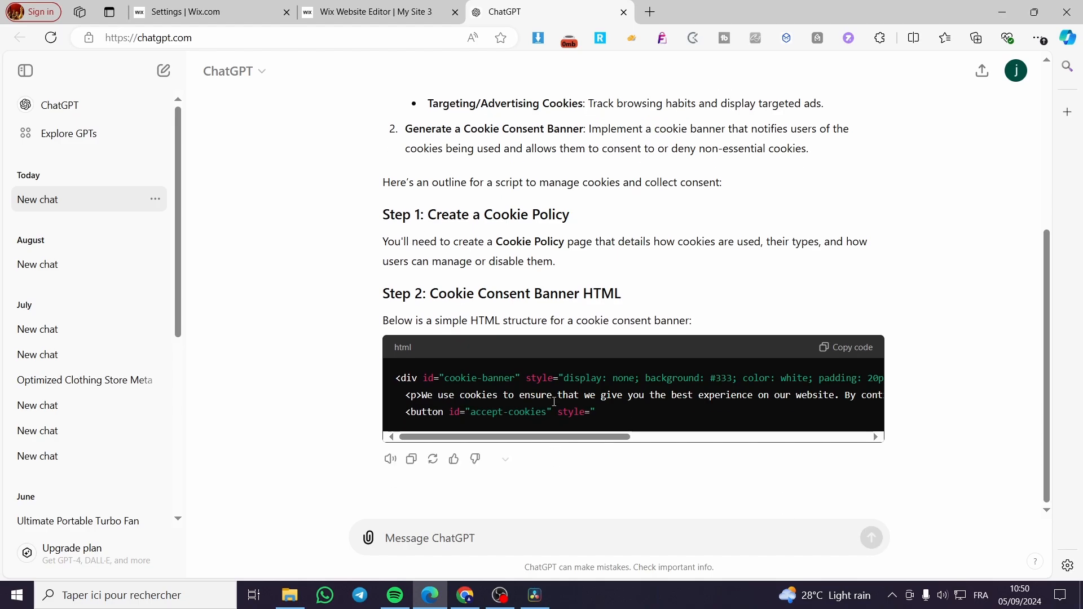
Step: Return to the Wix cookie banner settings and undo the deletion of the consent message
{"action": "left_click", "coordinate": [375, 11]}
{"action": "left_click", "coordinate": [261, 14]}
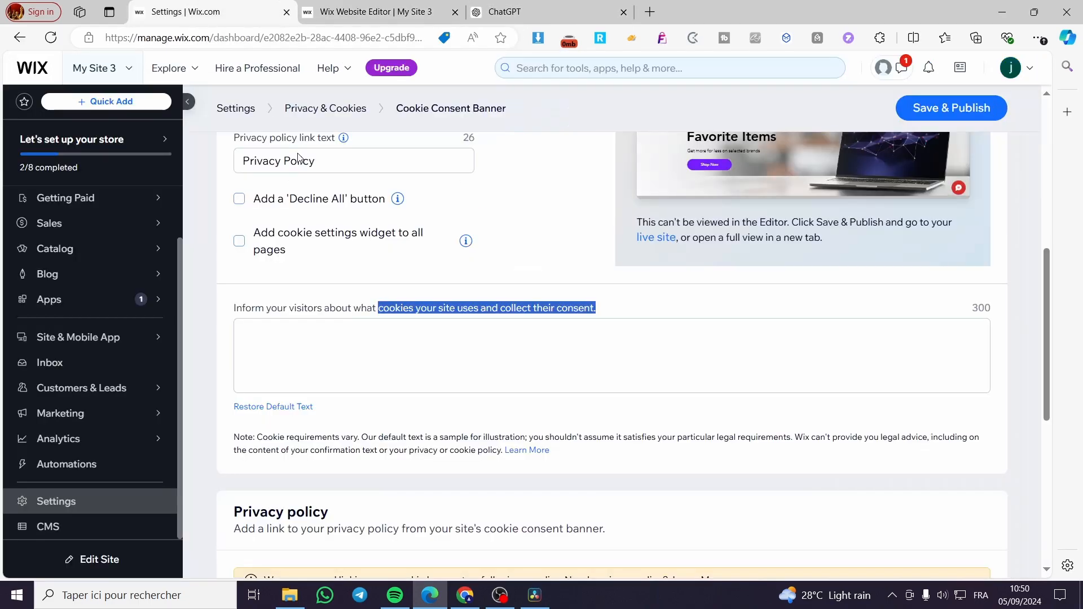
{"action": "left_click", "coordinate": [439, 342]}
{"action": "key", "text": "ctrl+z"}
{"action": "key", "text": "ctrl+e"}
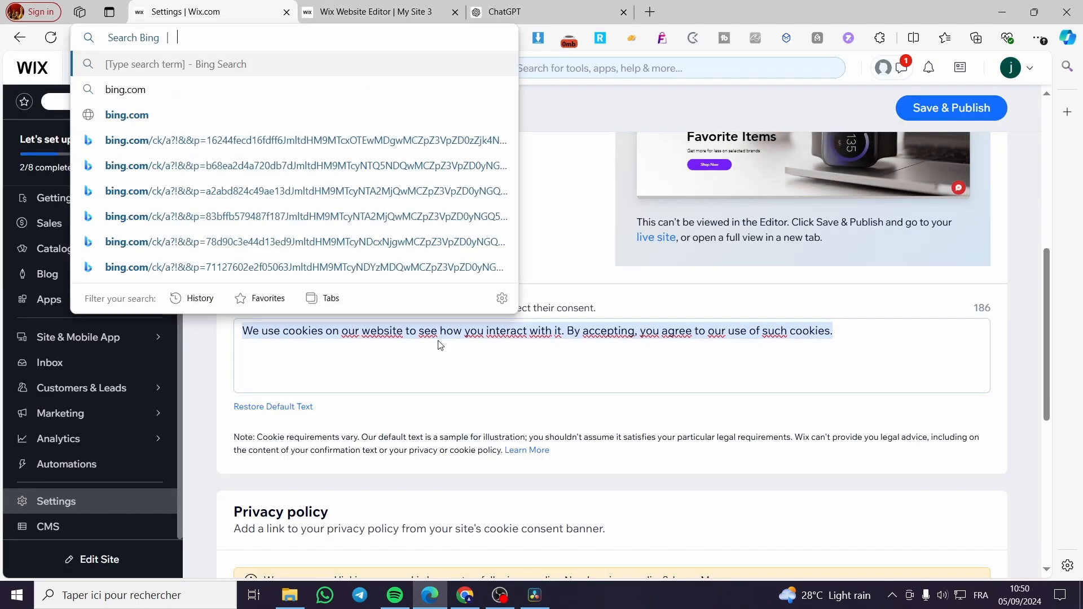
{"action": "left_click", "coordinate": [487, 349]}
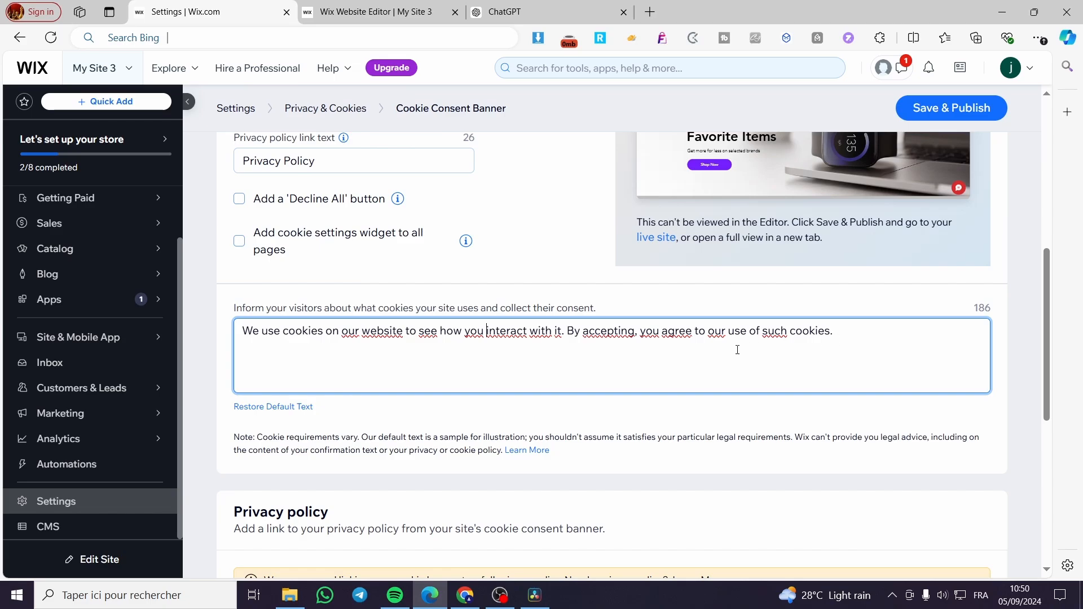
Step: Review the privacy policy link options, cookie policy requirements and the site page choices for the privacy policy
{"action": "scroll", "coordinate": [346, 448], "scroll_direction": "down", "scroll_amount": 3}
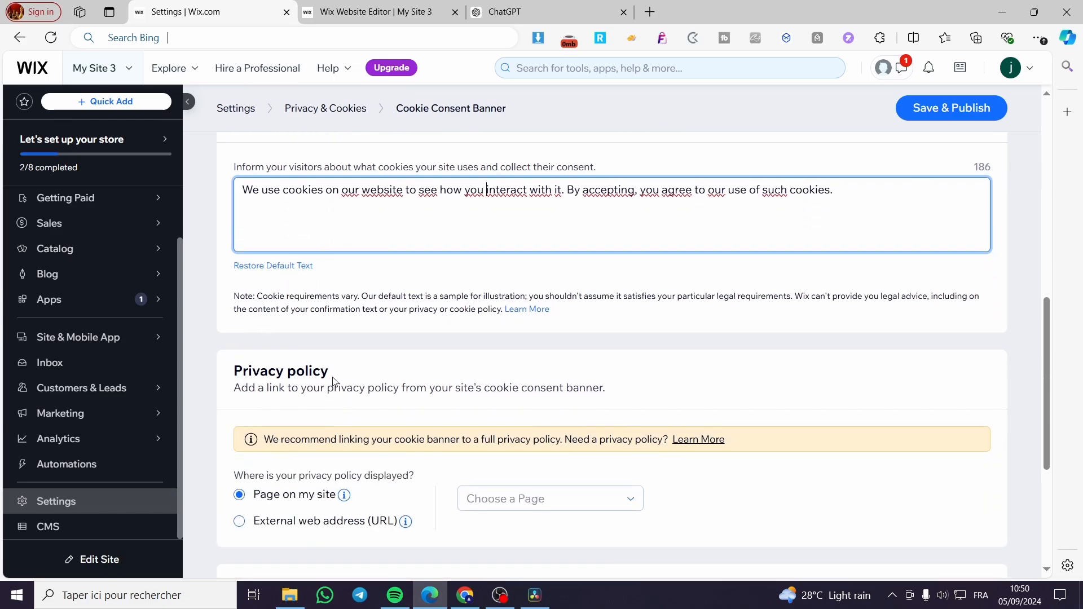
{"action": "scroll", "coordinate": [291, 406], "scroll_direction": "down", "scroll_amount": 3}
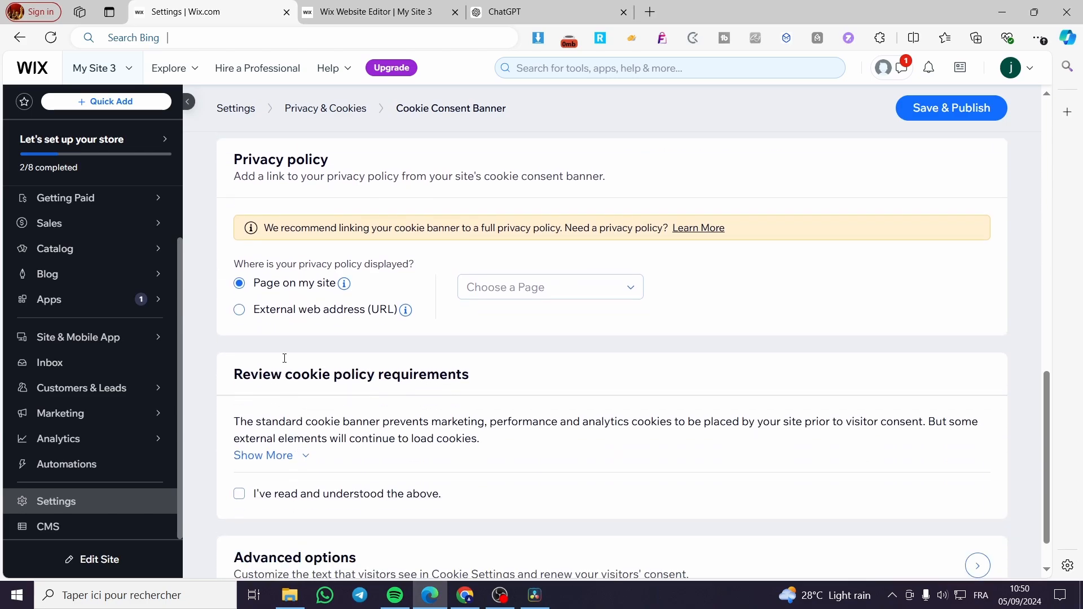
{"action": "left_click", "coordinate": [561, 287]}
{"action": "left_click", "coordinate": [560, 286]}
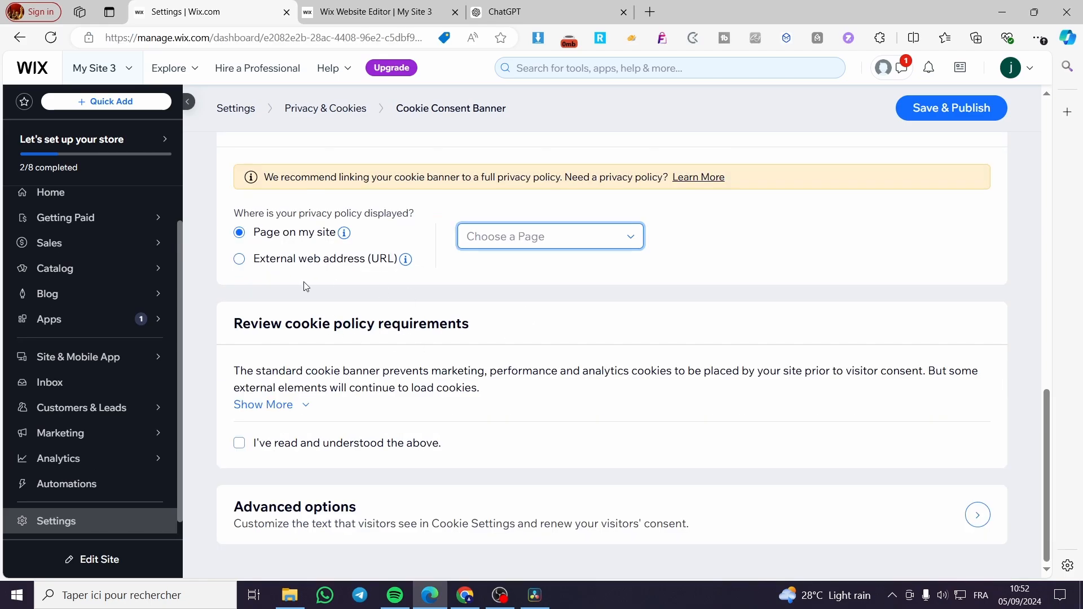
{"action": "scroll", "coordinate": [305, 286], "scroll_direction": "up", "scroll_amount": 3}
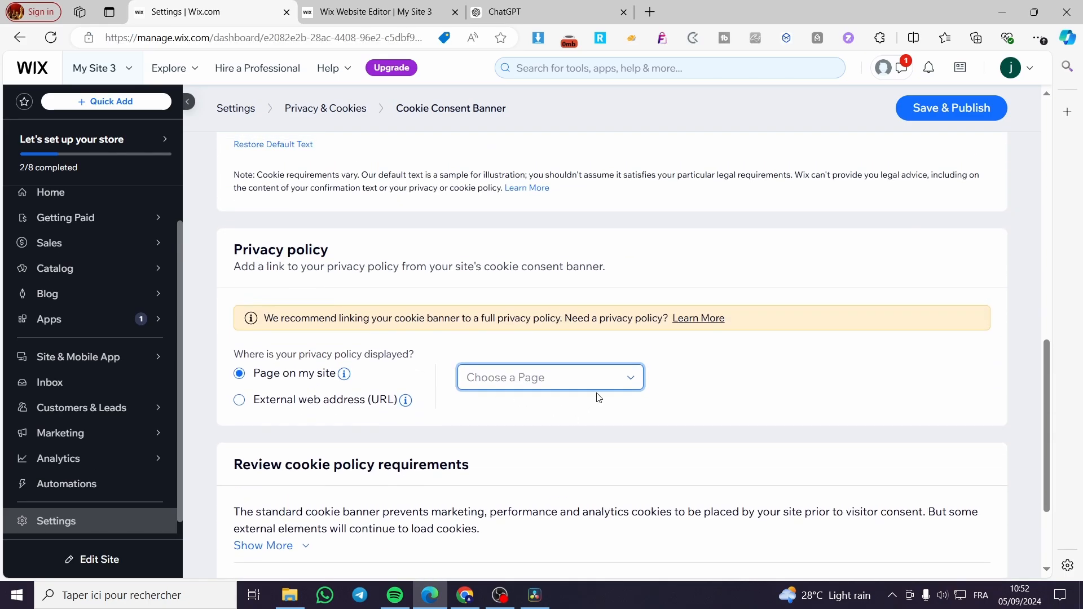
{"action": "left_click", "coordinate": [605, 389]}
{"action": "left_click", "coordinate": [604, 389]}
Step: Switch to ChatGPT and ask it to generate a privacy policy
{"action": "left_click", "coordinate": [488, 6]}
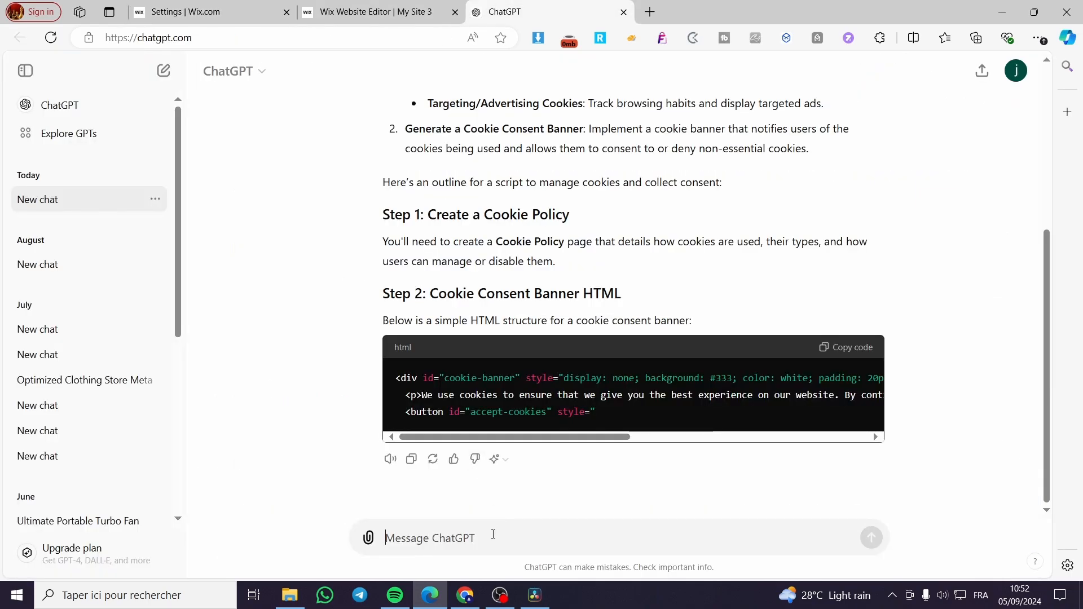
{"action": "type", "text": "Generate for me a privacy polic"}
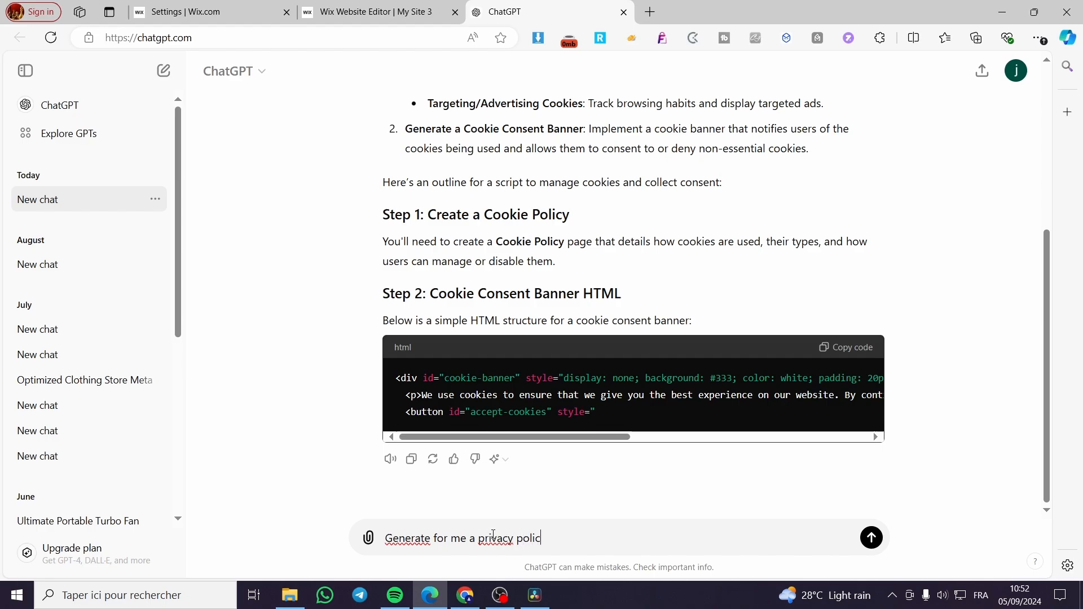
{"action": "key", "text": "Return"}
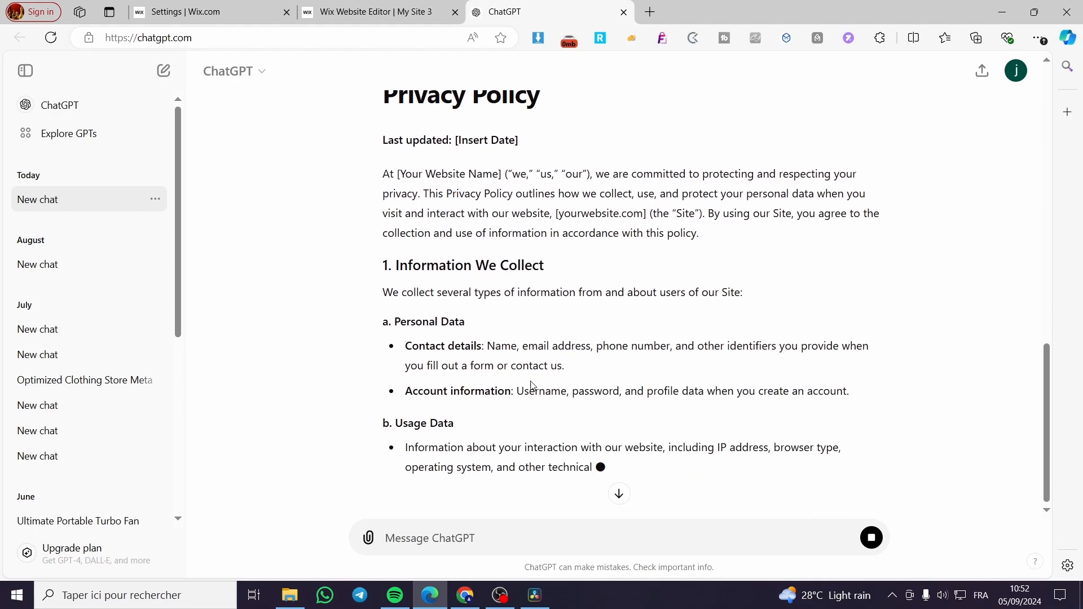
Step: Switch to the Wix Editor for My Site 3 and look through the pages listed in its site menu
{"action": "left_click", "coordinate": [382, 4]}
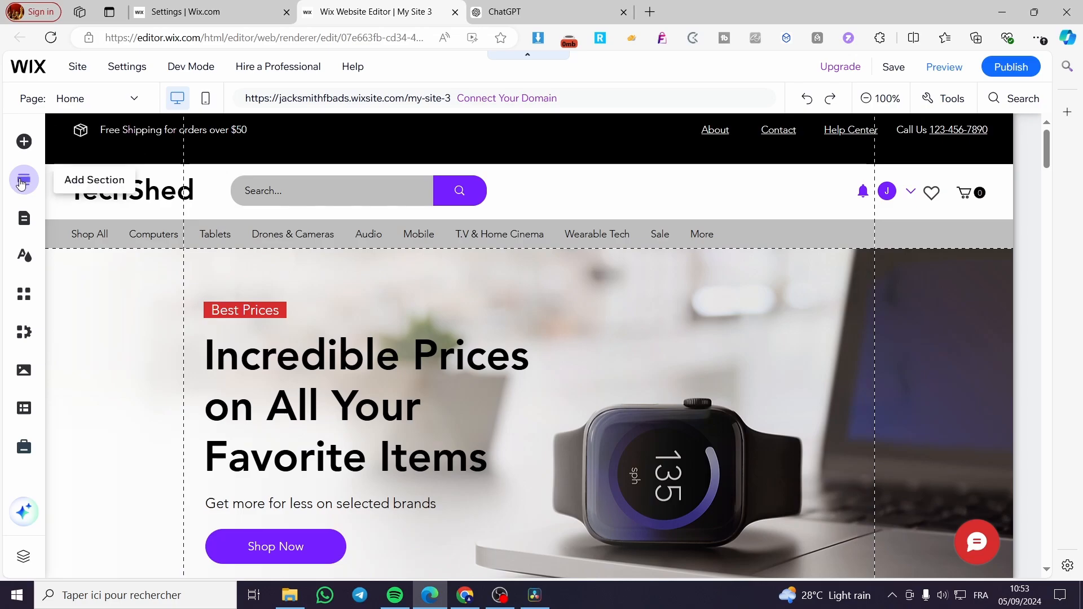
{"action": "left_click", "coordinate": [24, 218]}
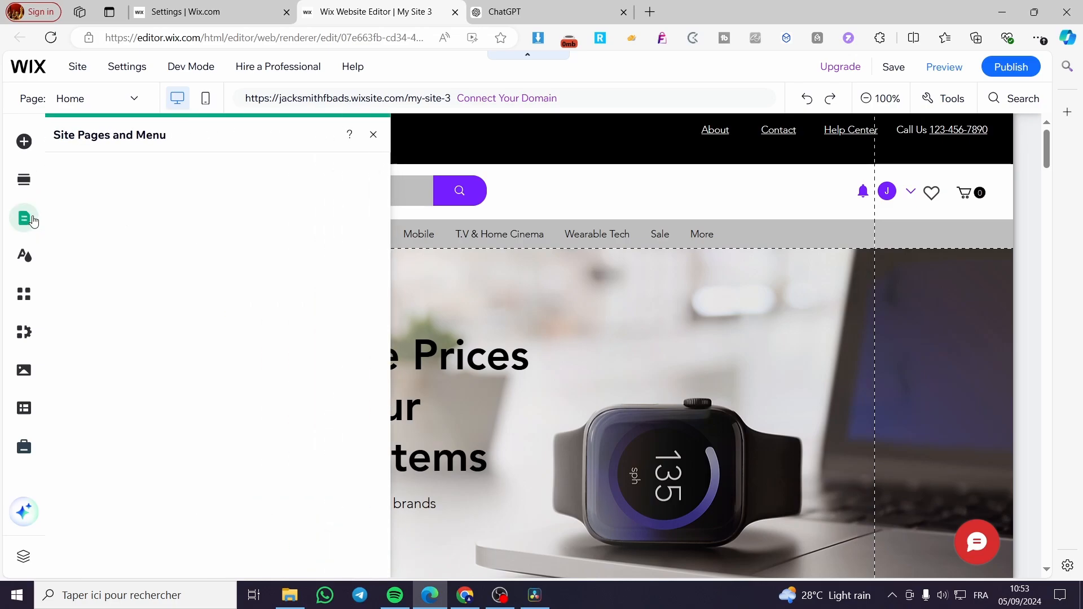
{"action": "scroll", "coordinate": [292, 336], "scroll_direction": "down", "scroll_amount": 5}
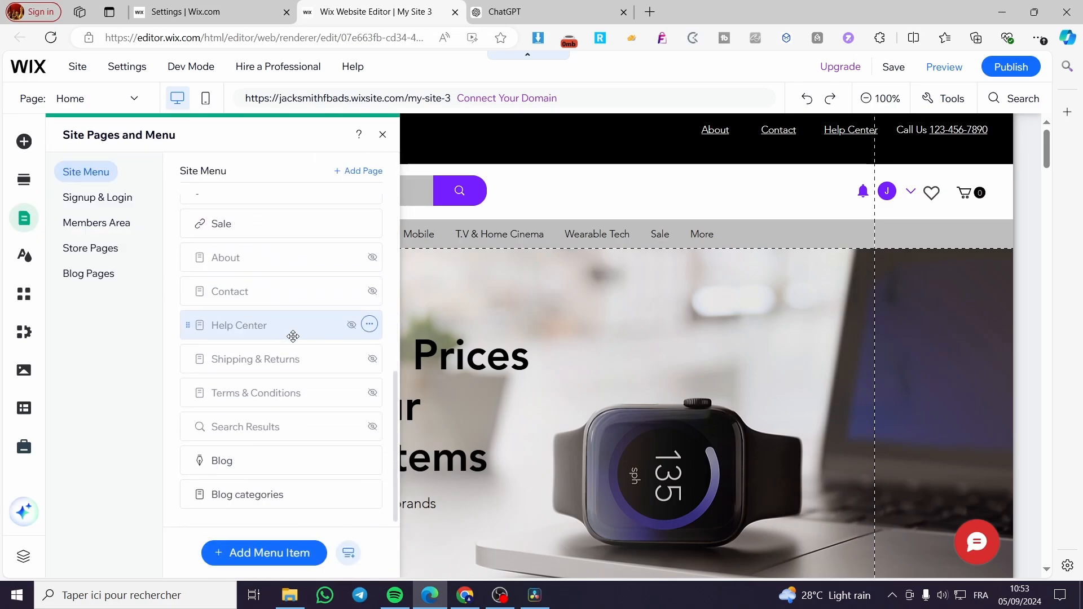
{"action": "scroll", "coordinate": [293, 337], "scroll_direction": "up", "scroll_amount": 5}
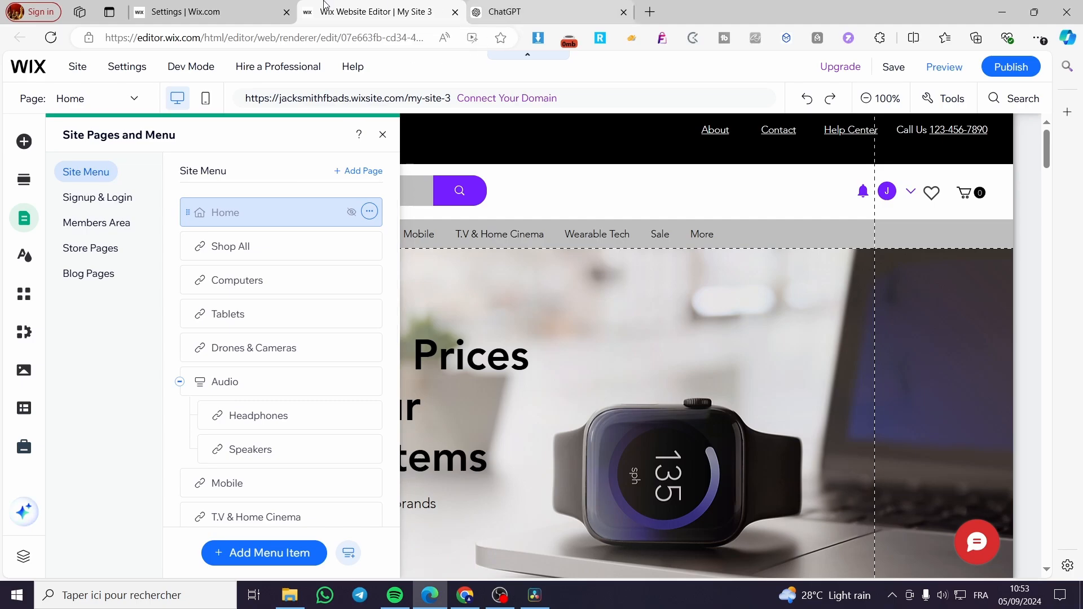
Step: Compare the page choices for the cookie banner's privacy policy link with the pages in the Wix Editor's site menu
{"action": "left_click", "coordinate": [208, 12]}
{"action": "scroll", "coordinate": [556, 454], "scroll_direction": "up", "scroll_amount": 4}
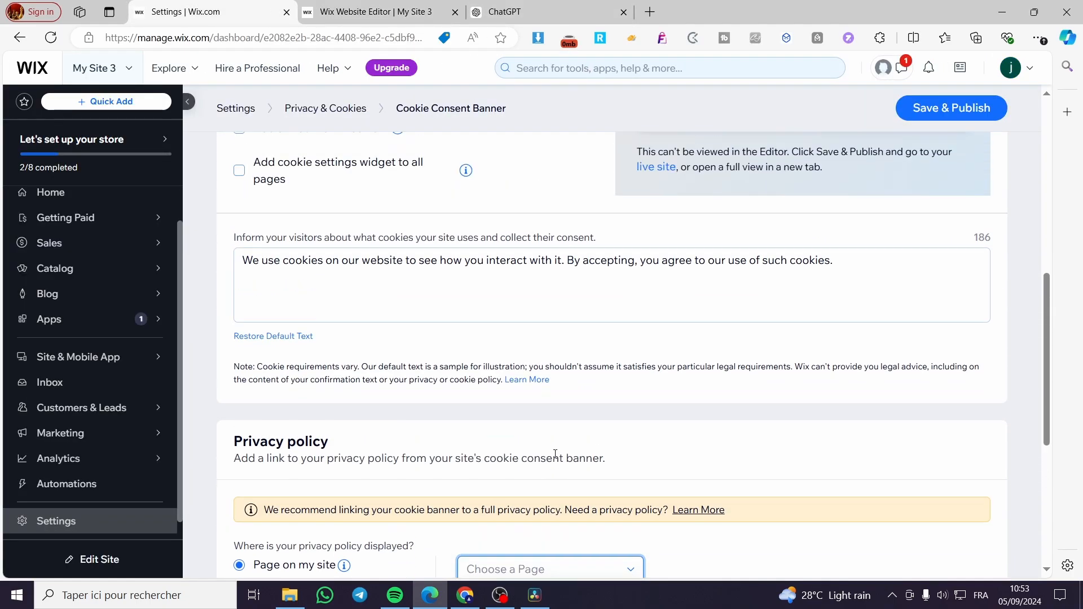
{"action": "scroll", "coordinate": [555, 454], "scroll_direction": "down", "scroll_amount": 5}
{"action": "scroll", "coordinate": [571, 353], "scroll_direction": "down", "scroll_amount": 5}
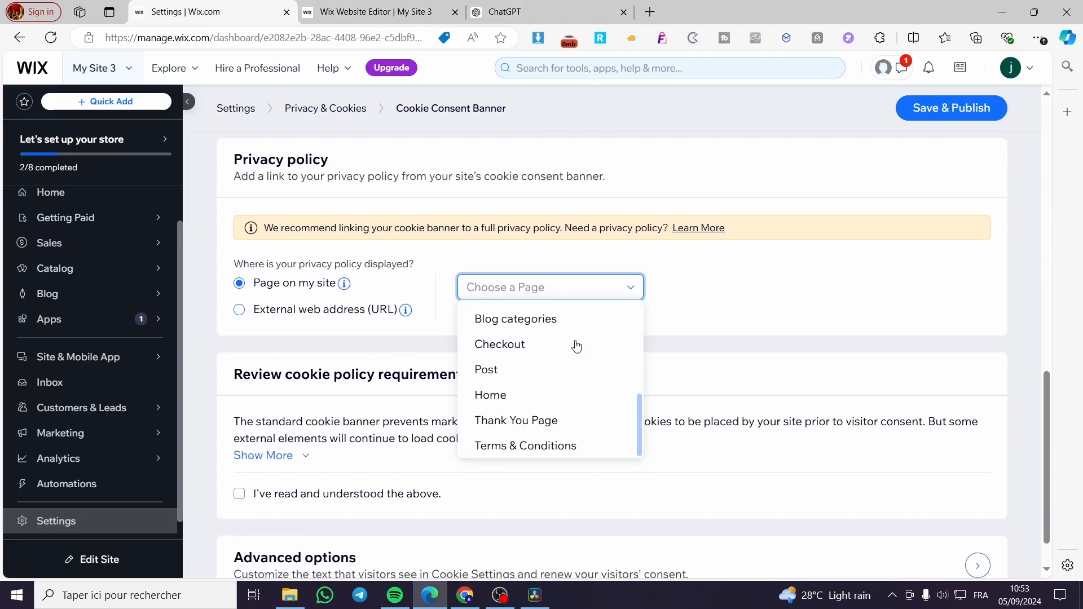
{"action": "scroll", "coordinate": [566, 404], "scroll_direction": "up", "scroll_amount": 3}
{"action": "left_click", "coordinate": [370, 12]}
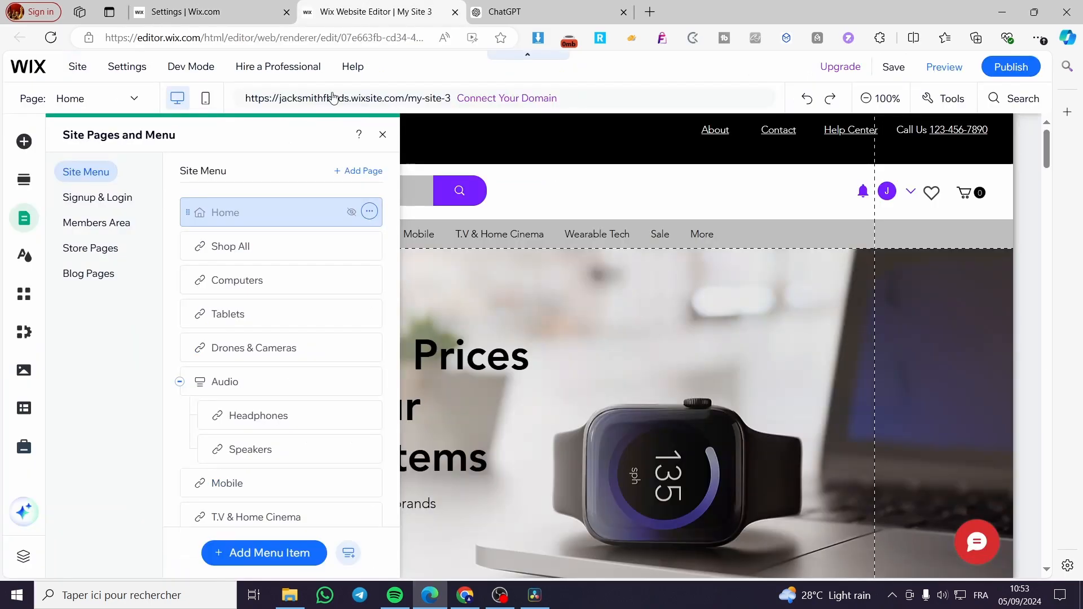
{"action": "scroll", "coordinate": [273, 310], "scroll_direction": "down", "scroll_amount": 6}
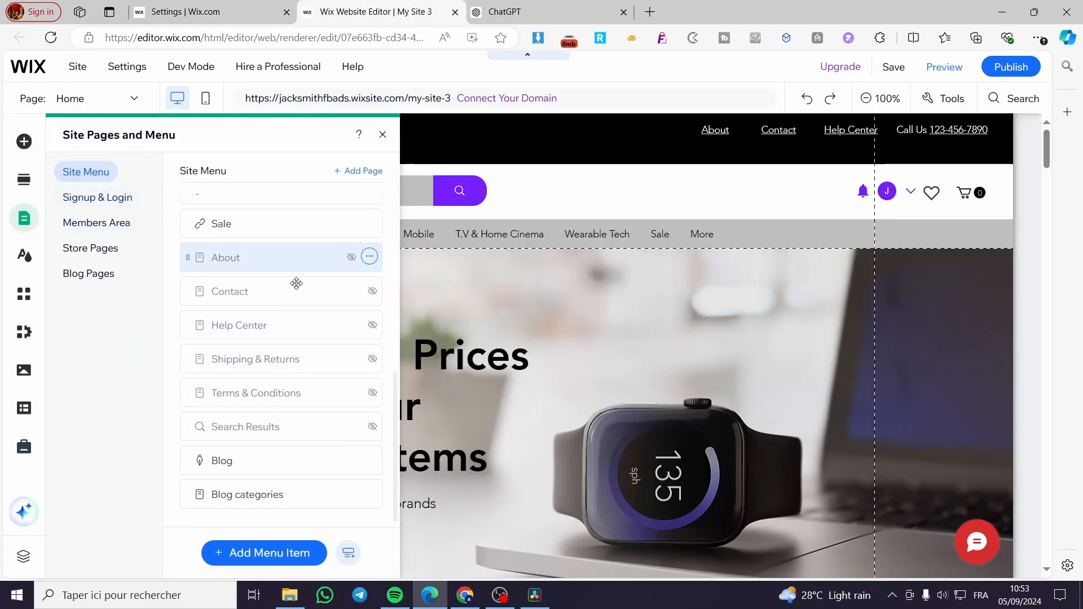
{"action": "scroll", "coordinate": [308, 322], "scroll_direction": "up", "scroll_amount": 2}
{"action": "scroll", "coordinate": [305, 389], "scroll_direction": "down", "scroll_amount": 1}
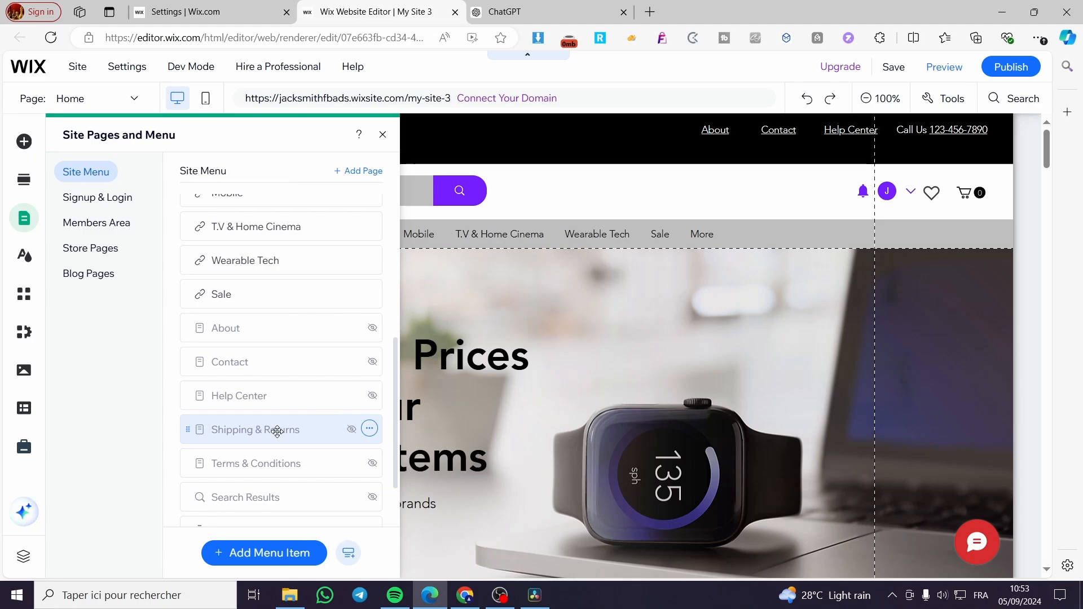
Step: Add a blank page to the site menu and name it Privacy Policy
{"action": "left_click", "coordinate": [375, 177]}
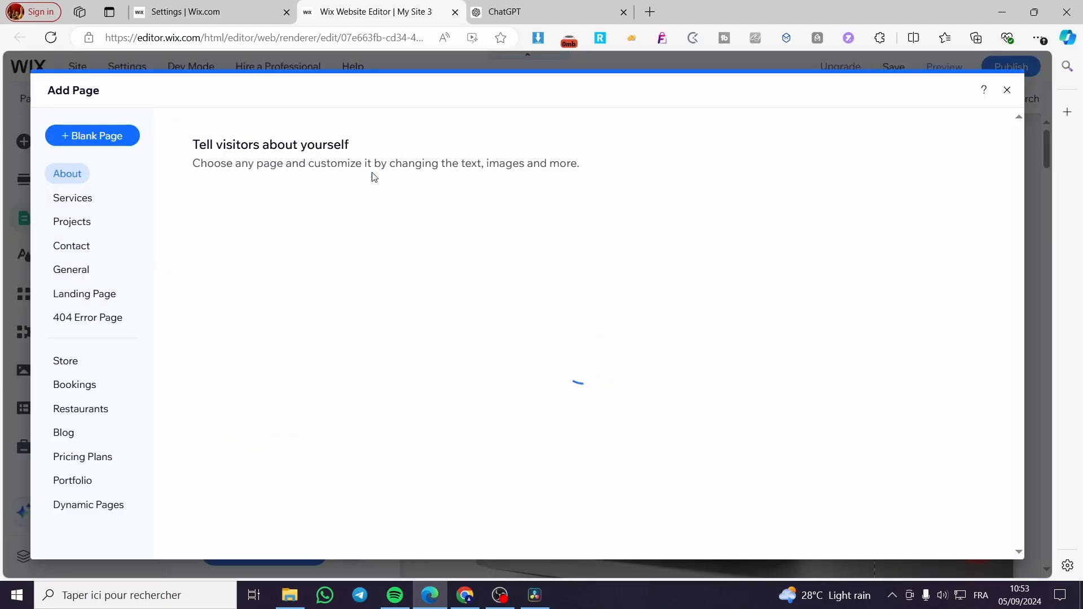
{"action": "left_click", "coordinate": [108, 136]}
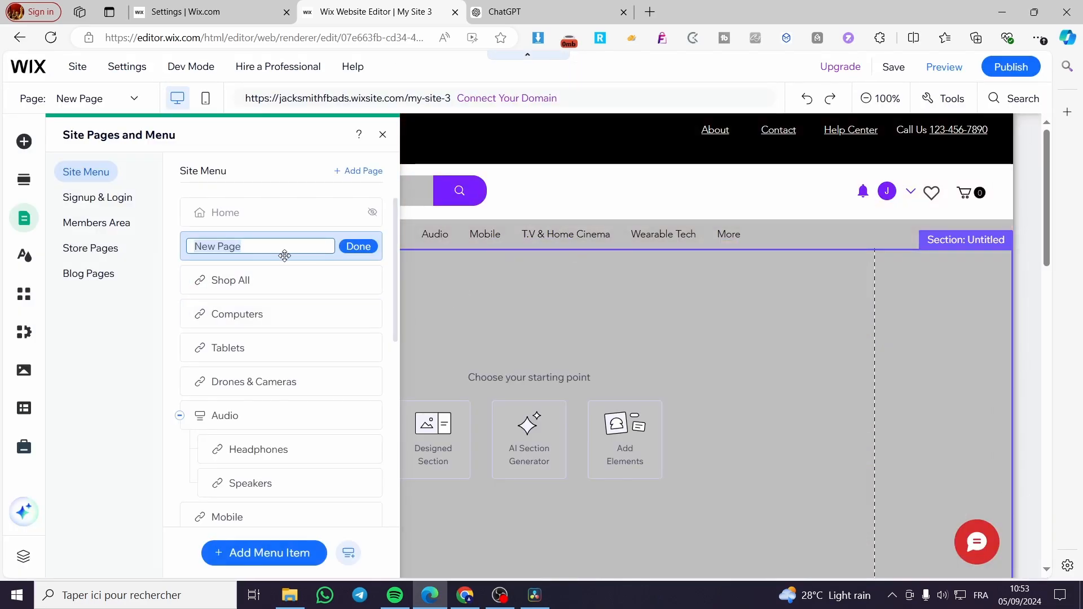
{"action": "type", "text": "Pr"}
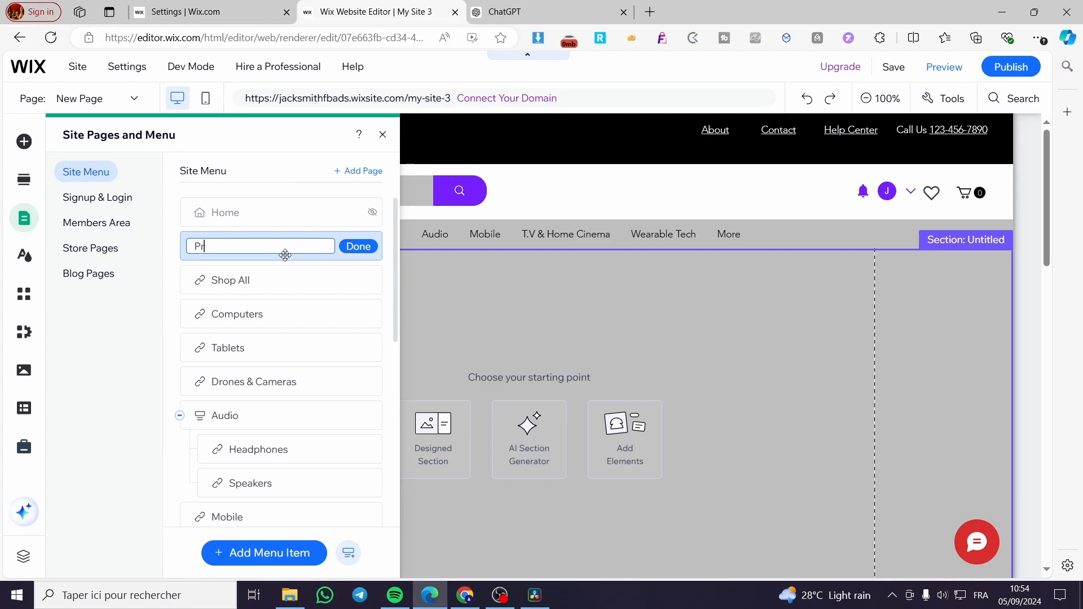
{"action": "type", "text": "ivacy Policy"}
{"action": "left_click", "coordinate": [375, 248]}
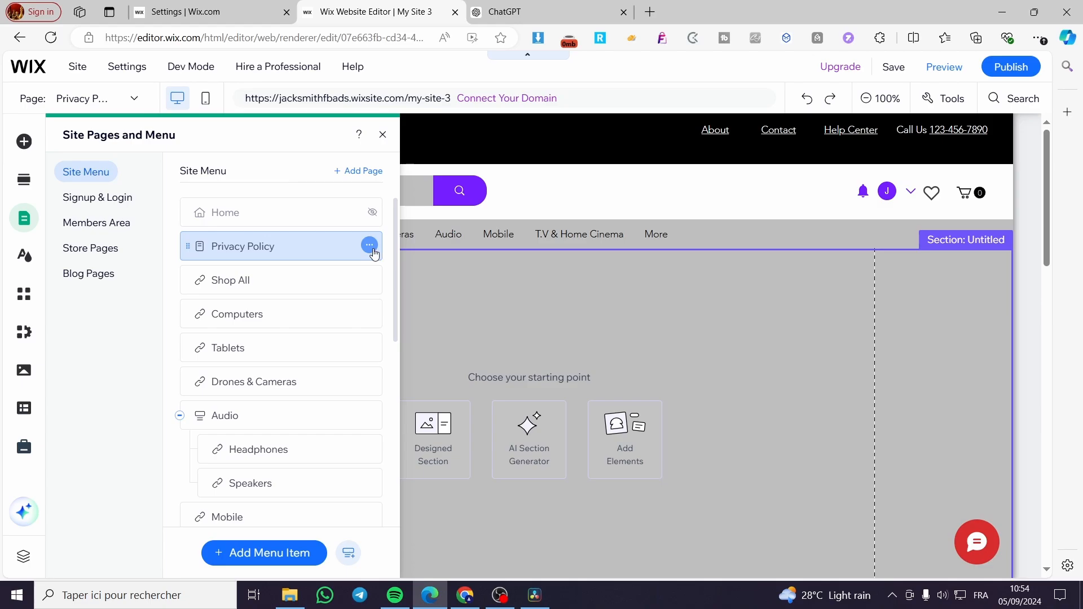
Step: Set the background color of the new page's empty section to white (#FFFFFF)
{"action": "left_click", "coordinate": [467, 335]}
{"action": "left_click", "coordinate": [499, 292]}
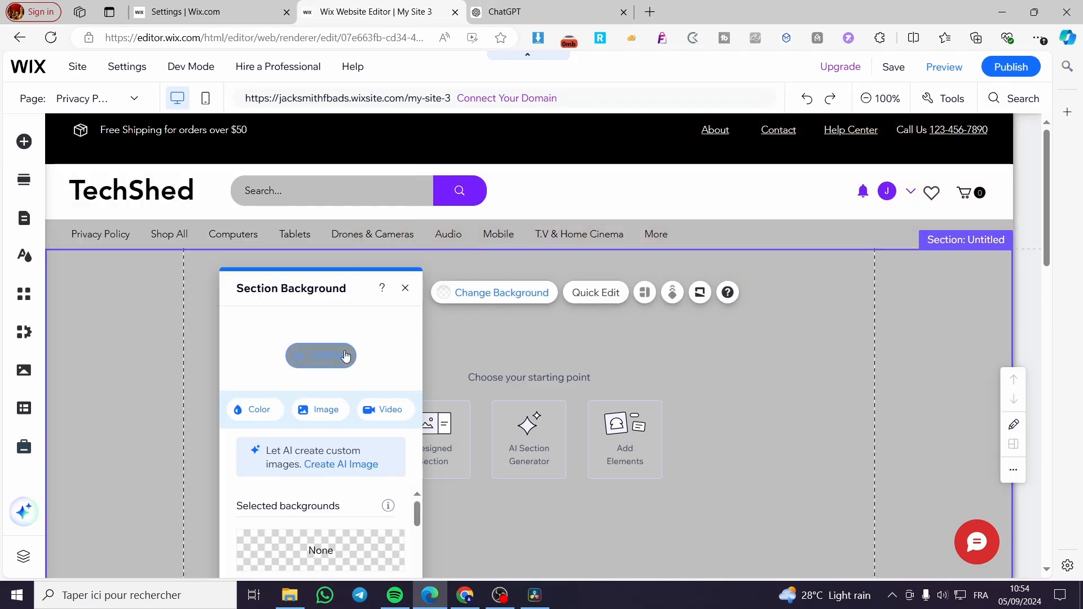
{"action": "left_click", "coordinate": [273, 410]}
{"action": "left_click", "coordinate": [307, 393]}
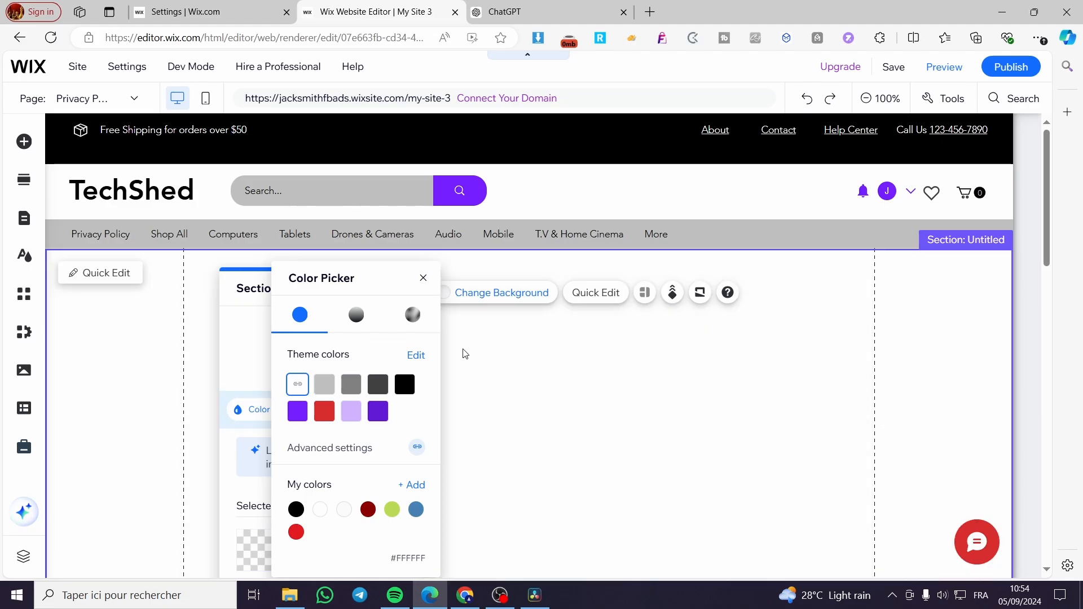
{"action": "left_click", "coordinate": [425, 277]}
{"action": "left_click", "coordinate": [406, 287]}
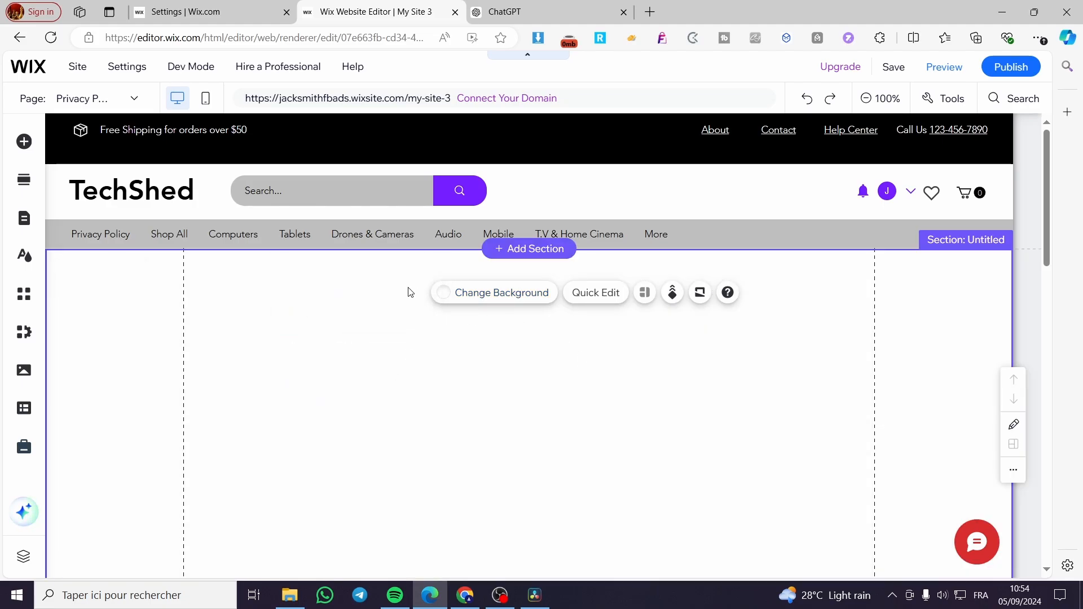
Step: Add a Heading 1 themed text element to the Privacy Policy page's blank section
{"action": "left_click", "coordinate": [25, 143]}
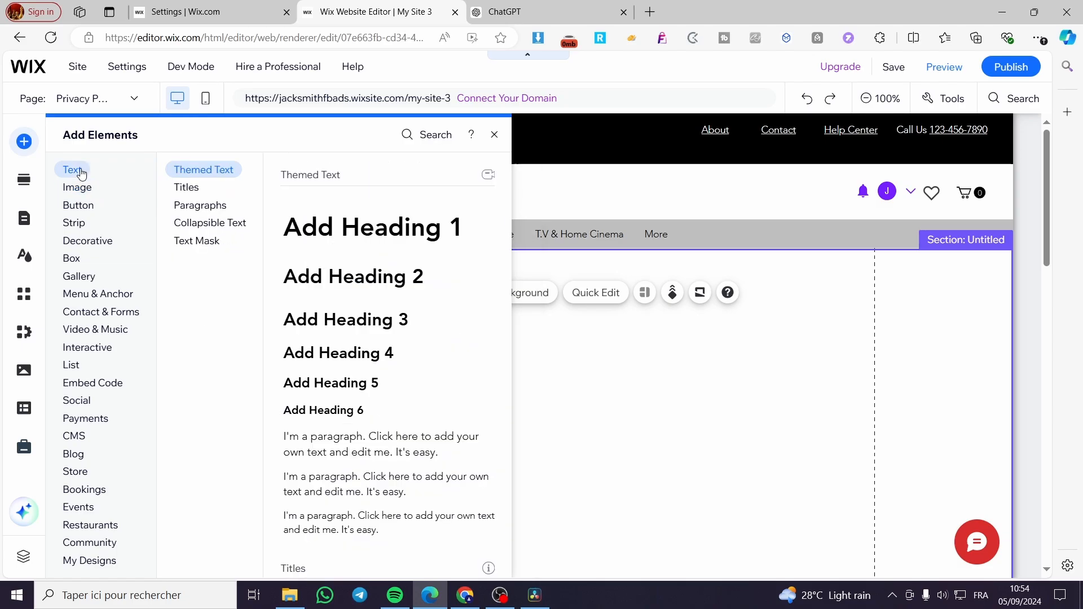
{"action": "left_click", "coordinate": [204, 205]}
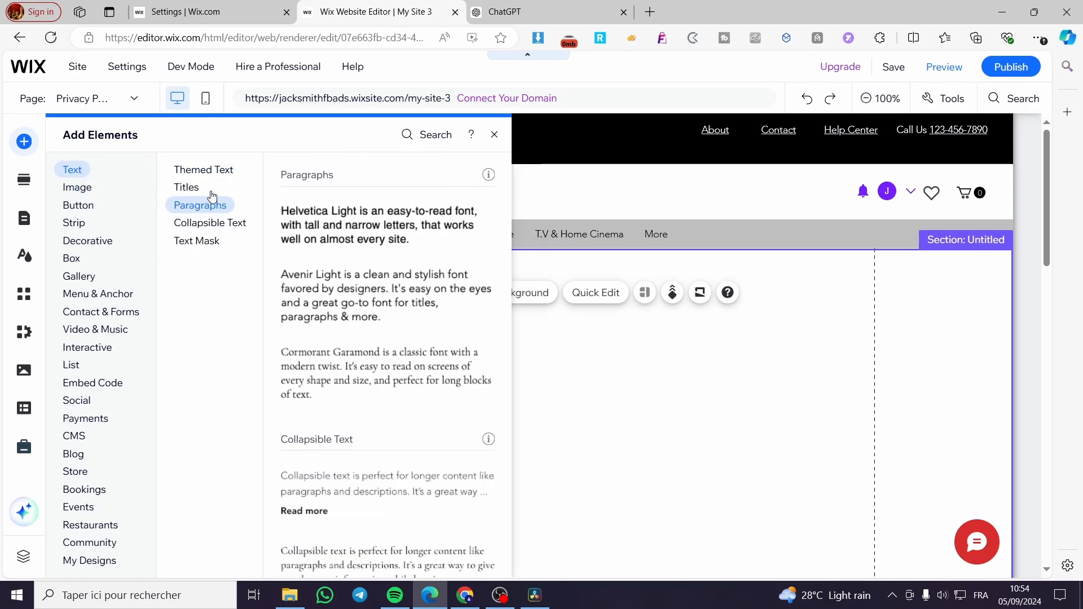
{"action": "left_click", "coordinate": [214, 169]}
{"action": "left_click", "coordinate": [197, 189]}
{"action": "left_click", "coordinate": [204, 173]}
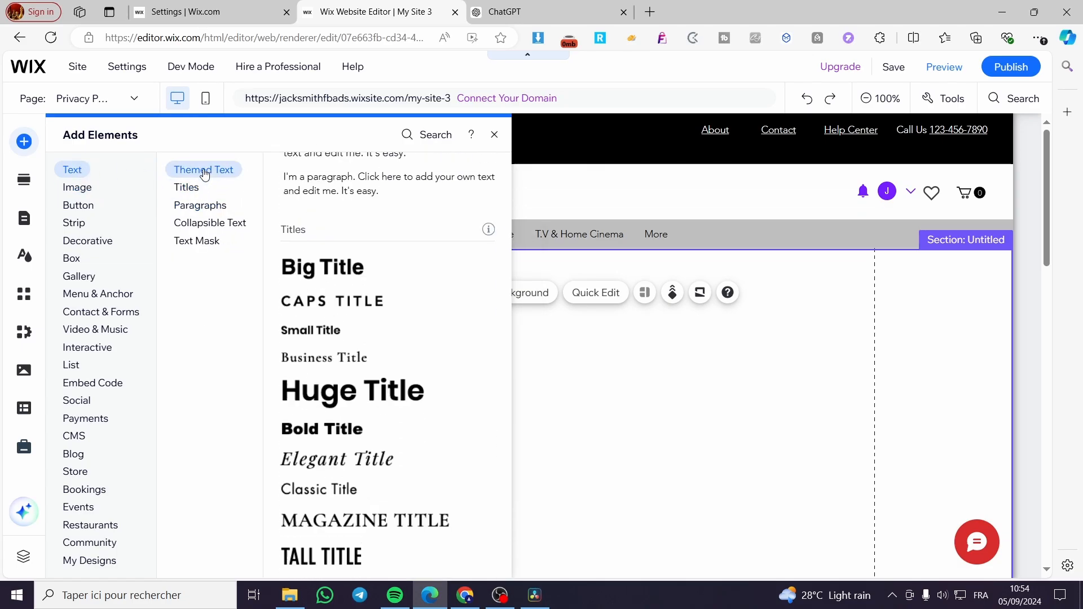
{"action": "left_click", "coordinate": [390, 229]}
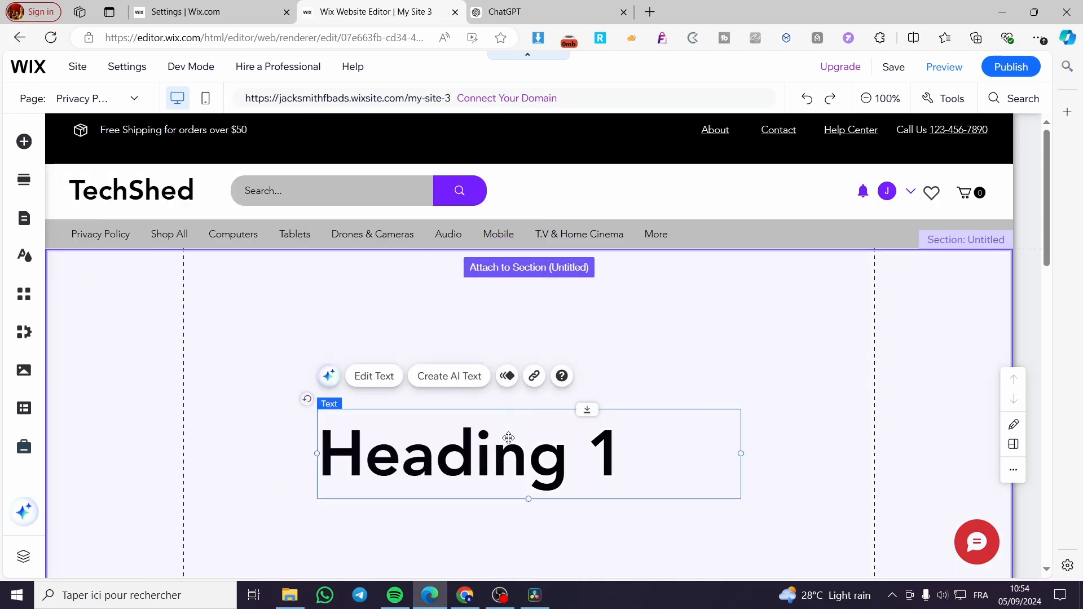
Step: Change the heading text to "Privacy Policy" and move it up to the top of the section
{"action": "double_click", "coordinate": [509, 438]}
{"action": "type", "text": "P"}
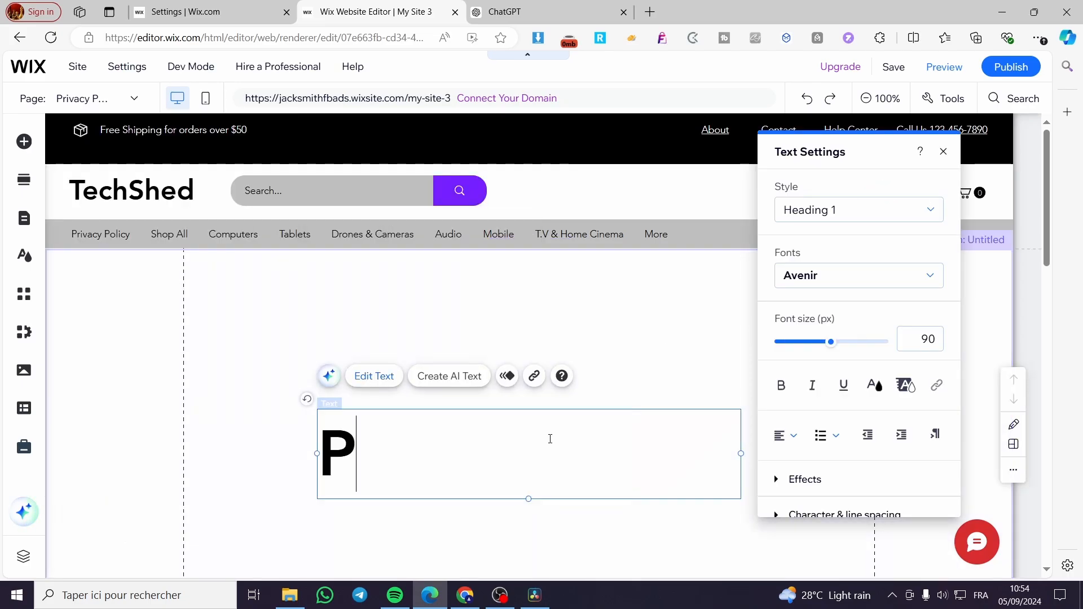
{"action": "type", "text": "riv"}
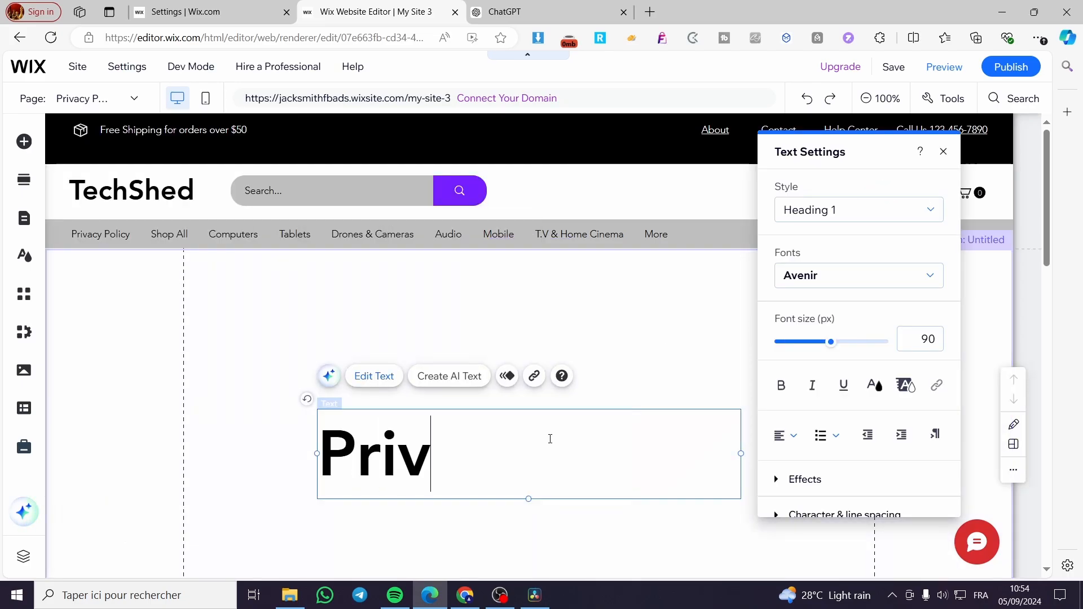
{"action": "type", "text": "acy Policy"}
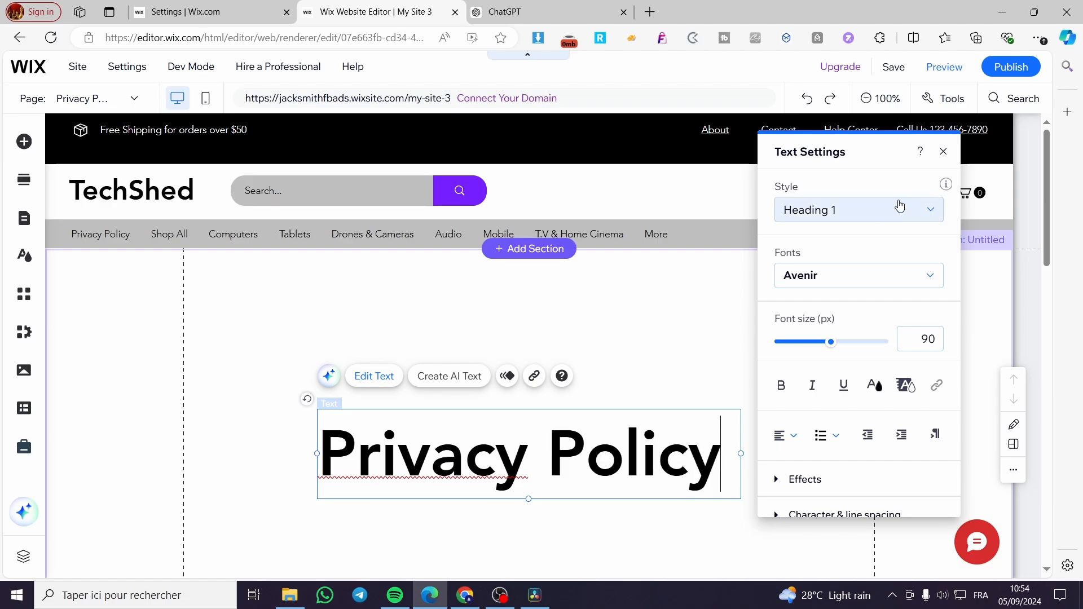
{"action": "left_click", "coordinate": [943, 151]}
{"action": "left_click_drag", "start_coordinate": [617, 446], "coordinate": [620, 312]}
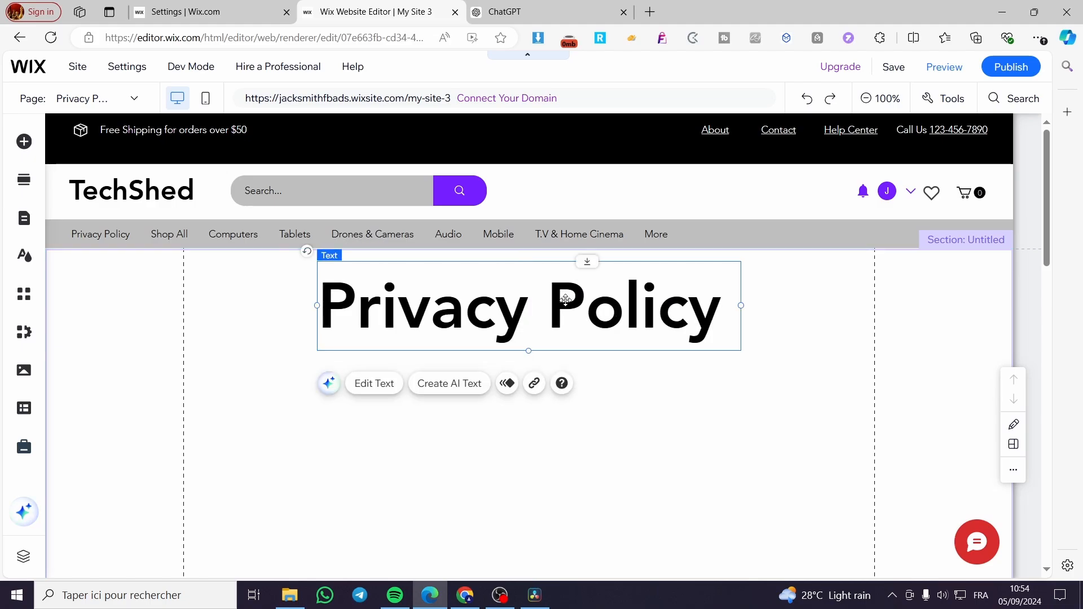
Step: Add an Avenir Light paragraph below the Privacy Policy heading and extend the section's height to make room for the policy
{"action": "left_click", "coordinate": [295, 370]}
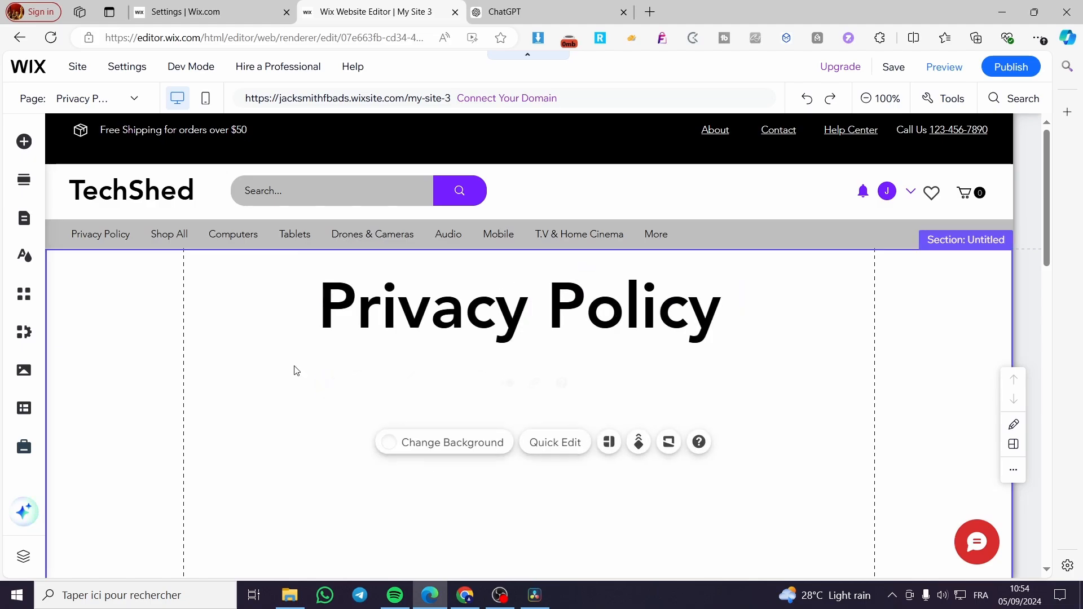
{"action": "left_click", "coordinate": [24, 141]}
{"action": "left_click", "coordinate": [200, 205]}
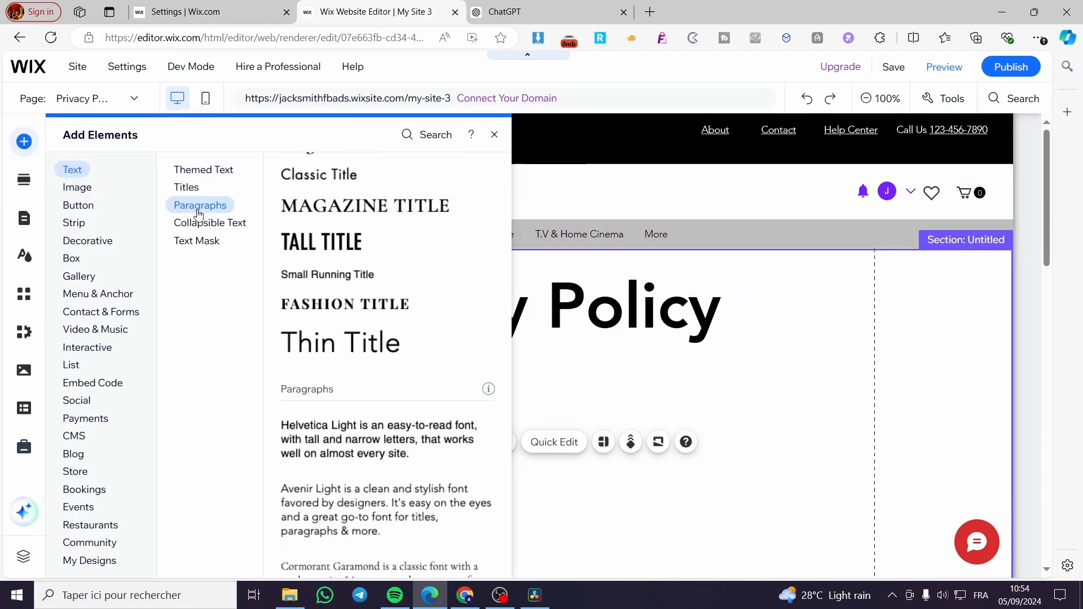
{"action": "left_click", "coordinate": [374, 286]}
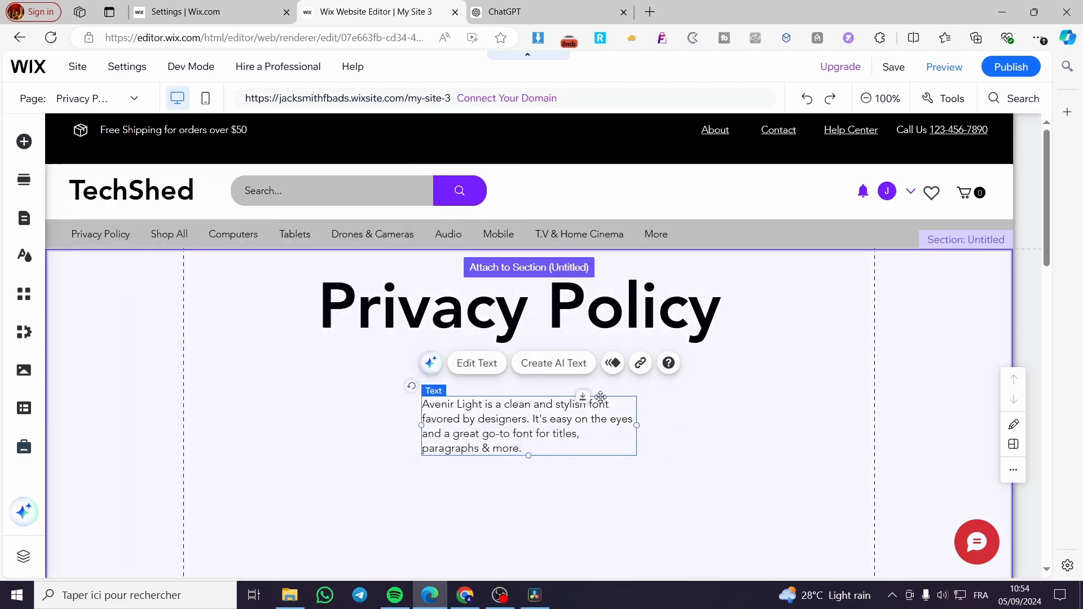
{"action": "scroll", "coordinate": [549, 276], "scroll_direction": "down", "scroll_amount": 2}
{"action": "left_click_drag", "start_coordinate": [502, 277], "coordinate": [449, 276]}
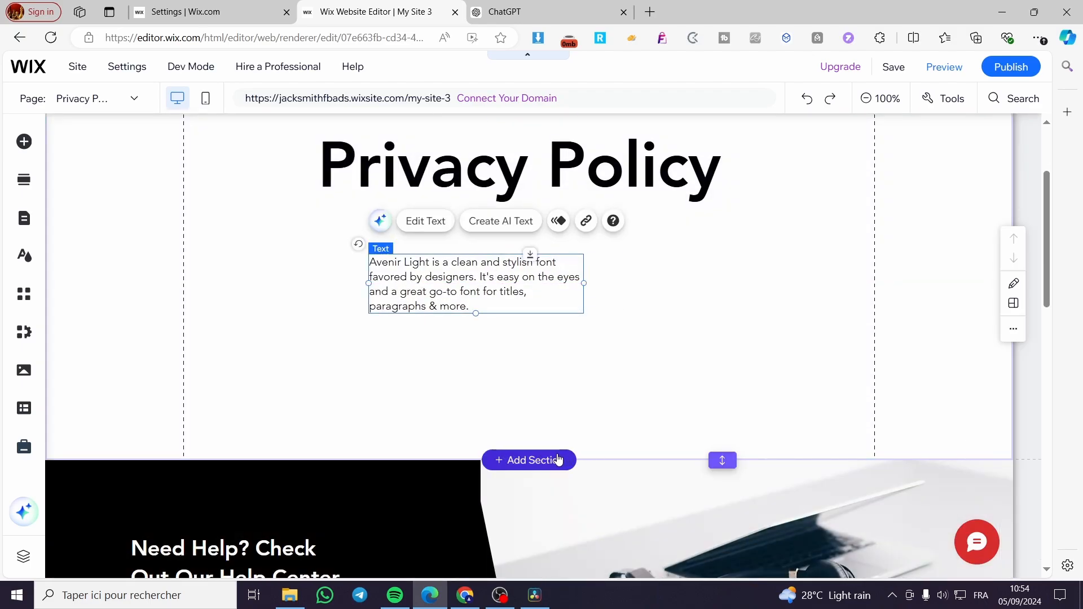
{"action": "left_click_drag", "start_coordinate": [723, 461], "coordinate": [696, 374]}
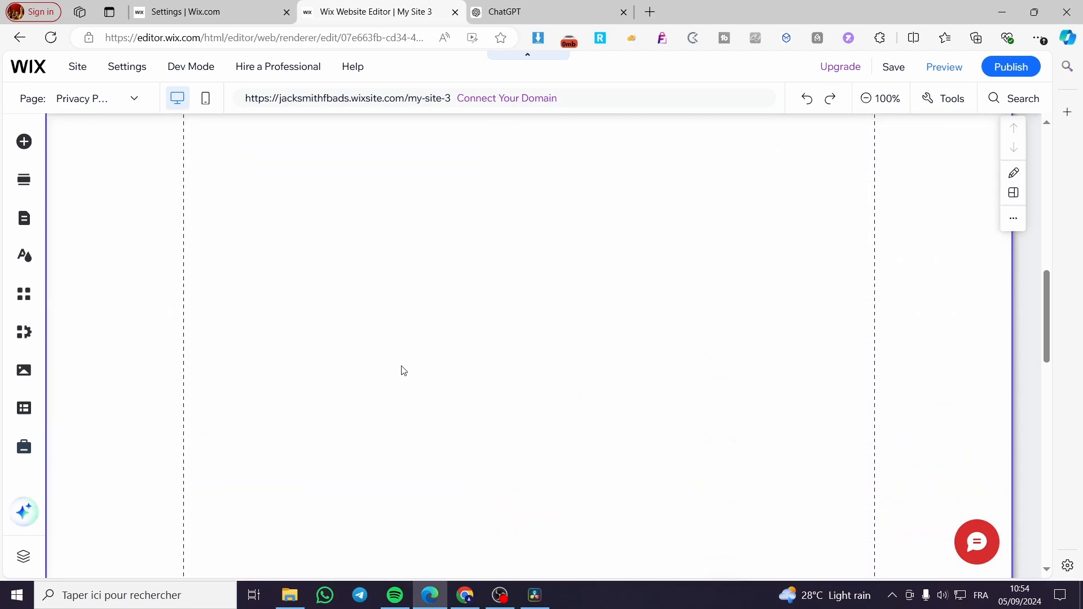
{"action": "double_click", "coordinate": [581, 375]}
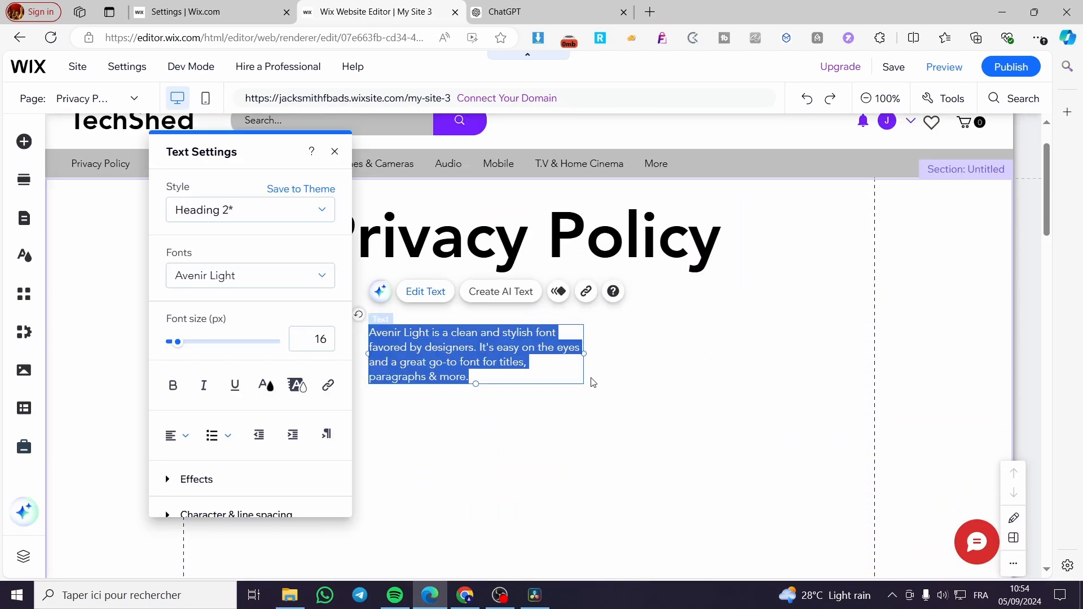
{"action": "left_click_drag", "start_coordinate": [467, 377], "coordinate": [457, 490]}
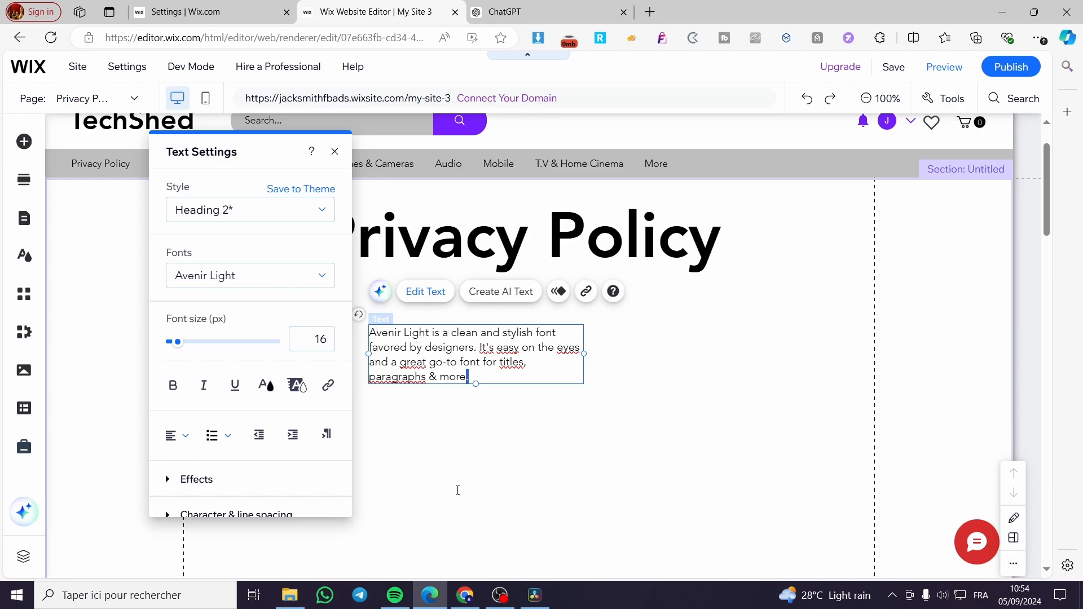
{"action": "left_click", "coordinate": [477, 384]}
{"action": "left_click", "coordinate": [488, 426]}
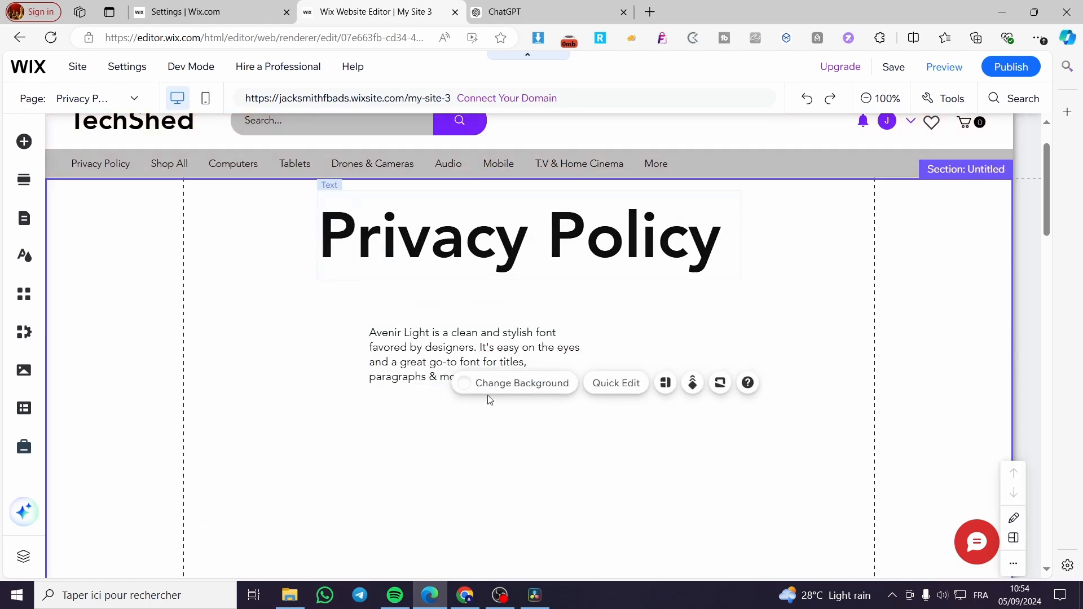
Step: Enlarge the paragraph's text box downward and to nearly the full width between the gridlines, centered under the heading
{"action": "left_click", "coordinate": [477, 379]}
{"action": "left_click_drag", "start_coordinate": [476, 396], "coordinate": [476, 531]}
{"action": "left_click_drag", "start_coordinate": [583, 426], "coordinate": [869, 429]}
{"action": "left_click_drag", "start_coordinate": [368, 427], "coordinate": [210, 431]}
{"action": "left_click_drag", "start_coordinate": [600, 408], "coordinate": [571, 408]}
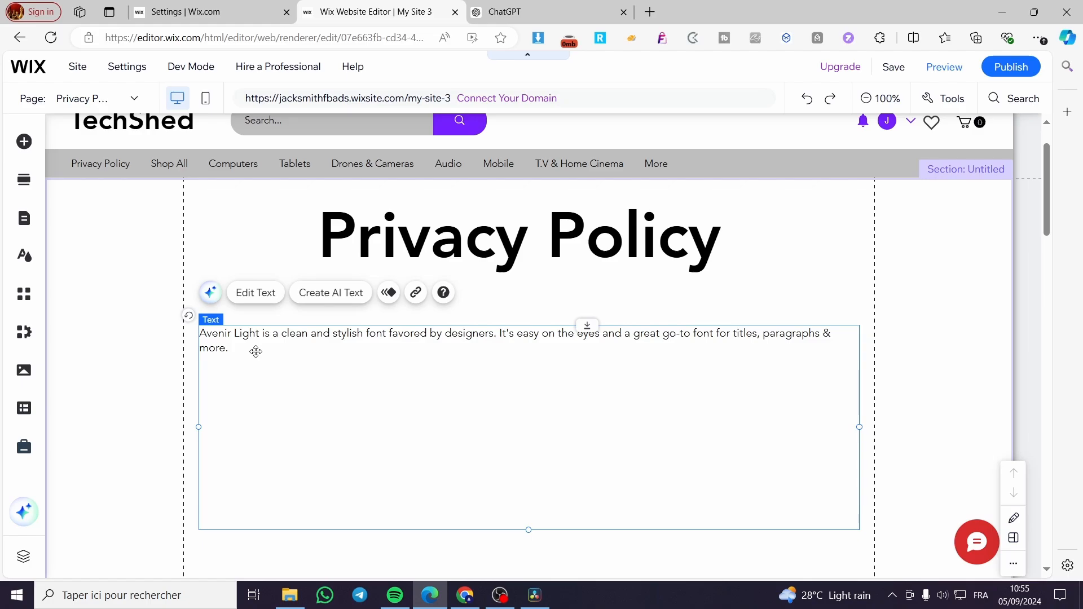
{"action": "key", "text": "ctrl+a"}
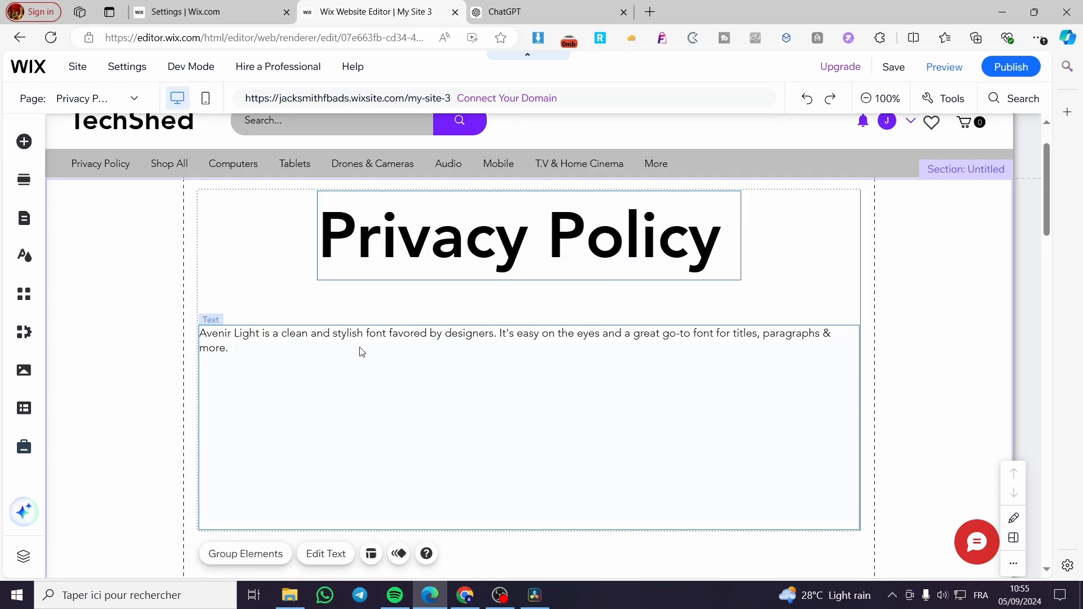
{"action": "left_click", "coordinate": [337, 555]}
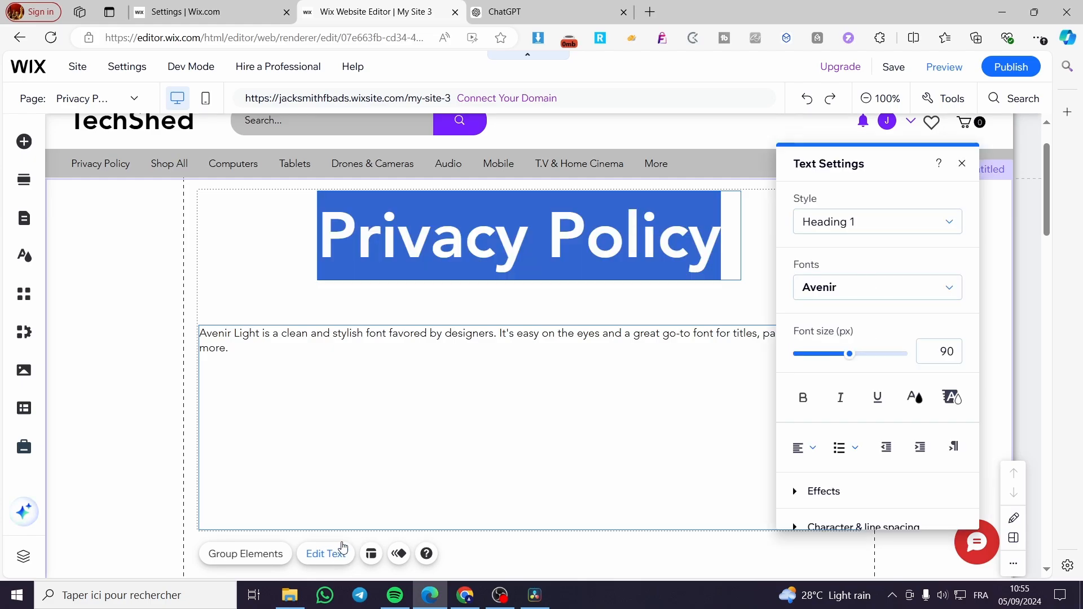
{"action": "left_click", "coordinate": [658, 254]}
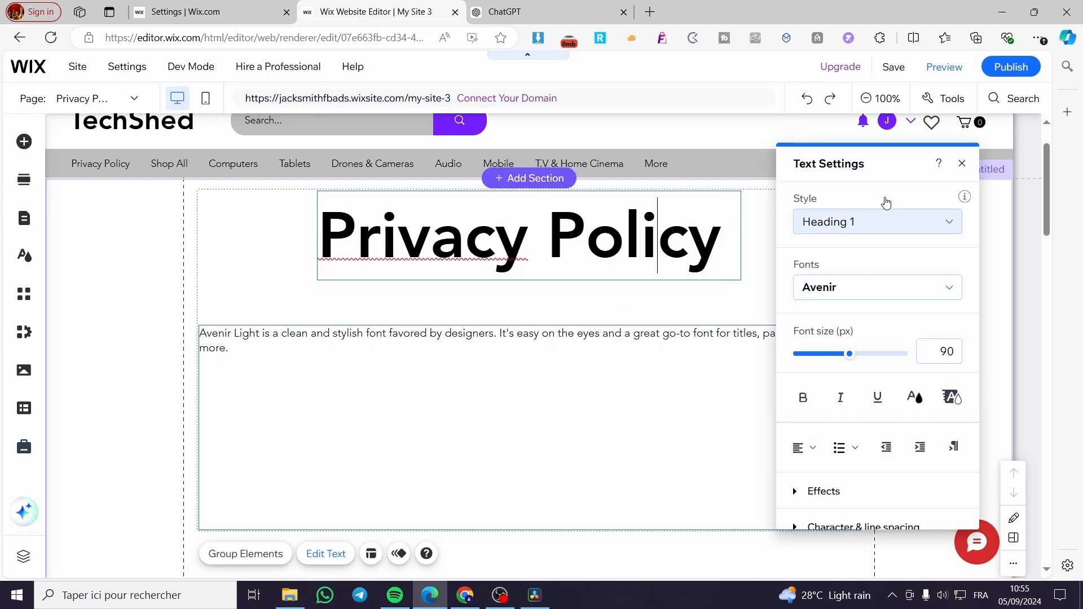
{"action": "left_click", "coordinate": [964, 169]}
{"action": "left_click", "coordinate": [916, 276]}
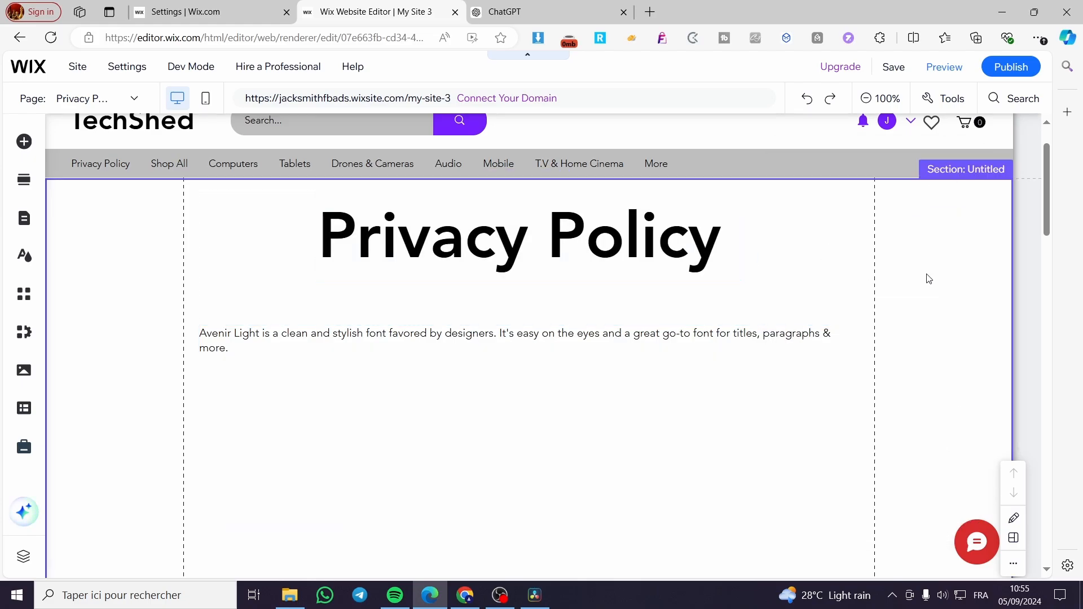
Step: Replace the placeholder paragraph below the heading with the full privacy policy text copied from ChatGPT, from its title through the business address line
{"action": "left_click", "coordinate": [807, 346]}
{"action": "left_click", "coordinate": [260, 292]}
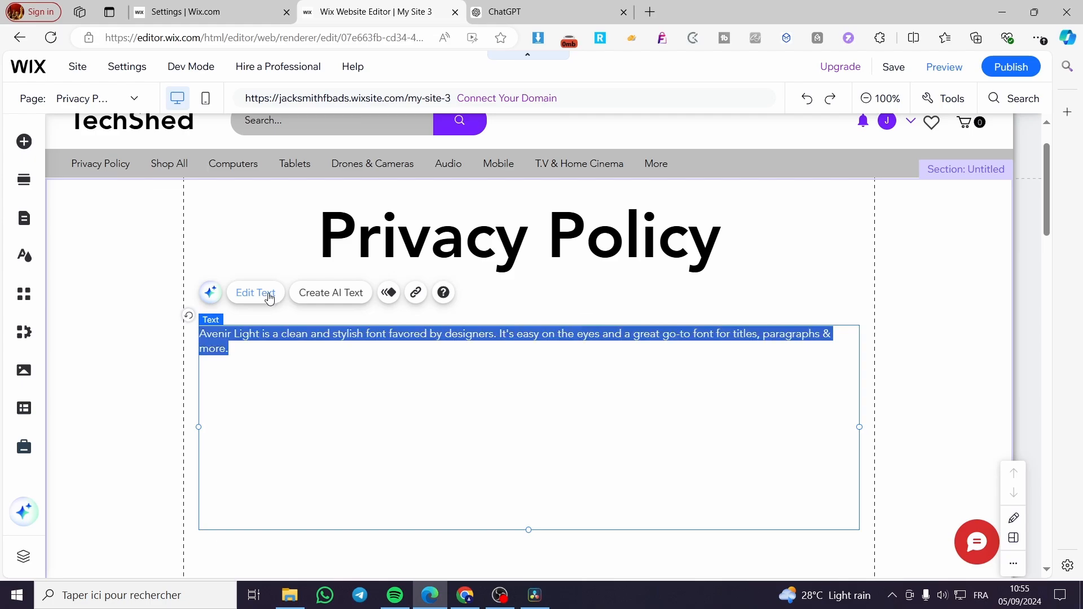
{"action": "key", "text": "ctrl+Tab"}
{"action": "scroll", "coordinate": [456, 361], "scroll_direction": "down", "scroll_amount": 10}
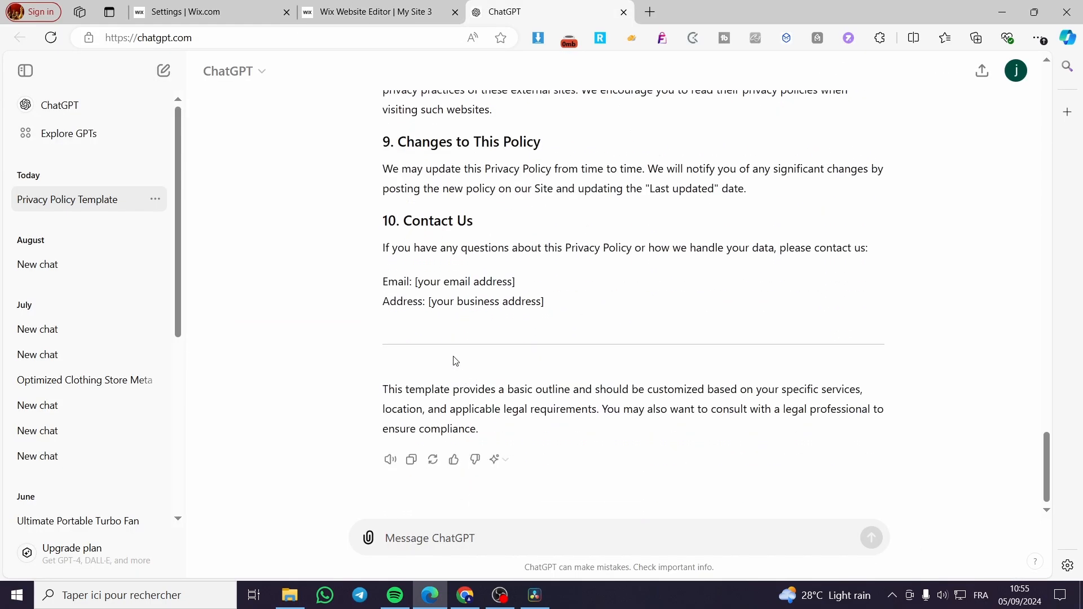
{"action": "left_click_drag", "start_coordinate": [564, 305], "coordinate": [383, 381]}
{"action": "key", "text": "ctrl+c"}
{"action": "scroll", "coordinate": [442, 290], "scroll_direction": "up", "scroll_amount": 10}
{"action": "scroll", "coordinate": [389, 301], "scroll_direction": "up", "scroll_amount": 10}
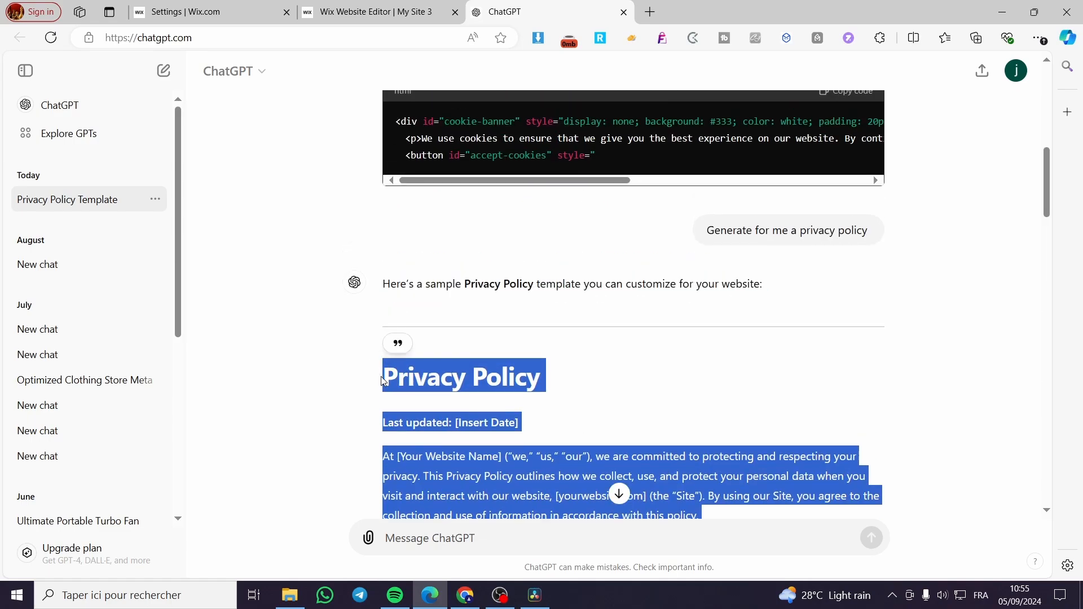
{"action": "left_click", "coordinate": [338, 6]}
{"action": "key", "text": "ctrl+v"}
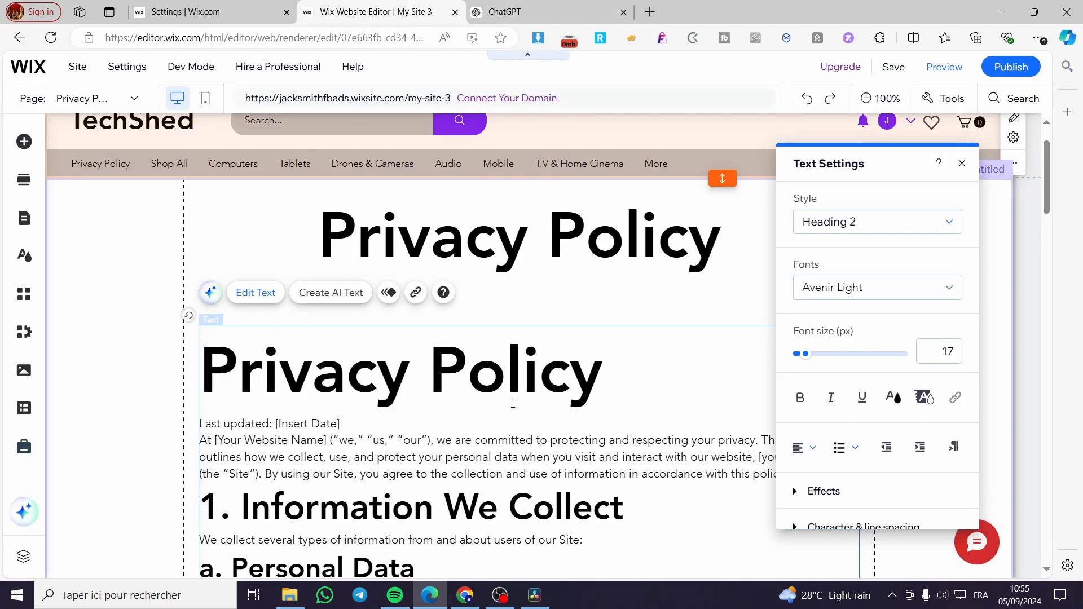
Step: Delete the duplicate "Privacy Policy" title from the start of the pasted policy text and finish editing it
{"action": "left_click_drag", "start_coordinate": [623, 379], "coordinate": [201, 373]}
{"action": "left_click", "coordinate": [849, 354]}
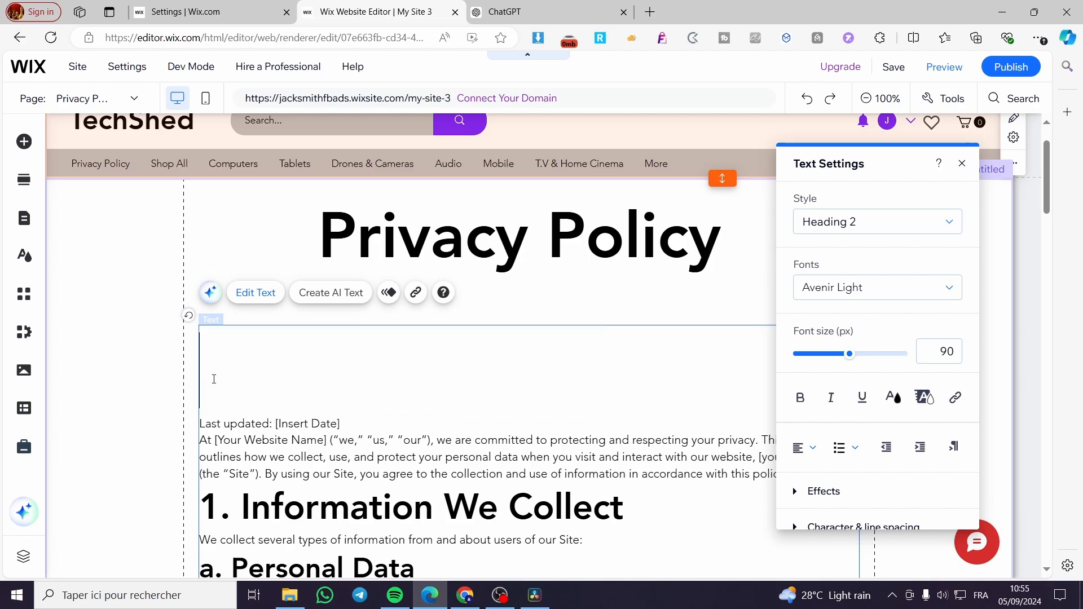
{"action": "left_click", "coordinate": [962, 163]}
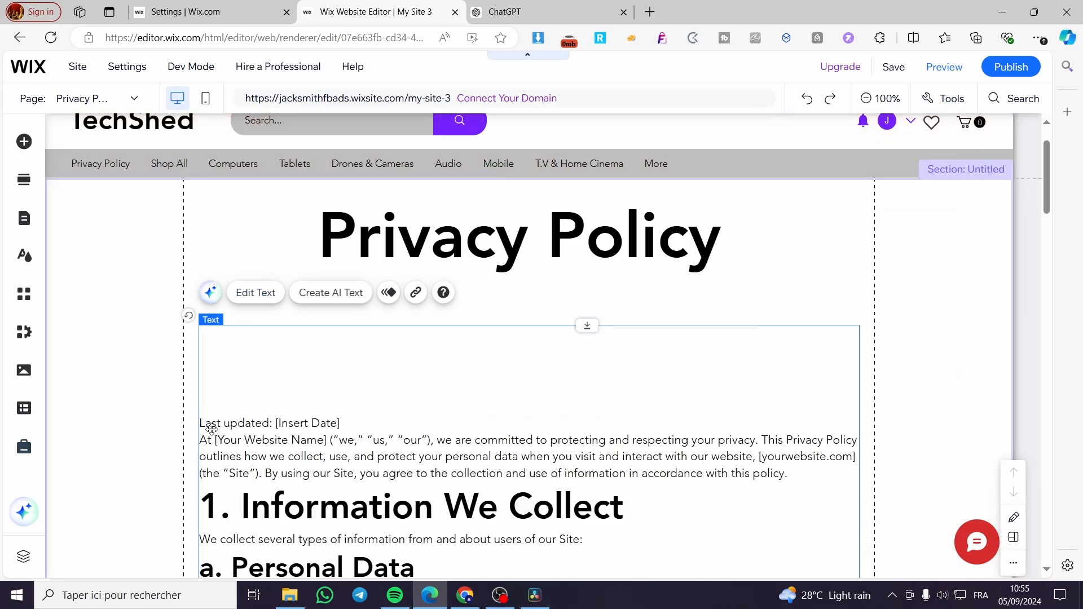
Step: Apply the Paragraph 3 style to the "Last updated: [Insert Date]" line of the policy text
{"action": "left_click", "coordinate": [263, 292]}
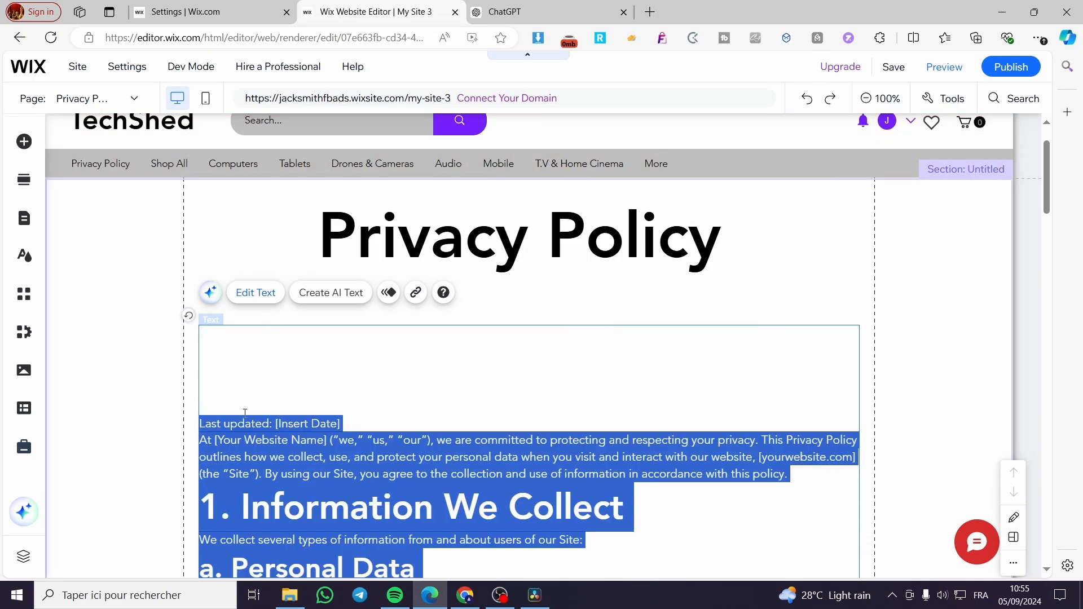
{"action": "left_click", "coordinate": [204, 423]}
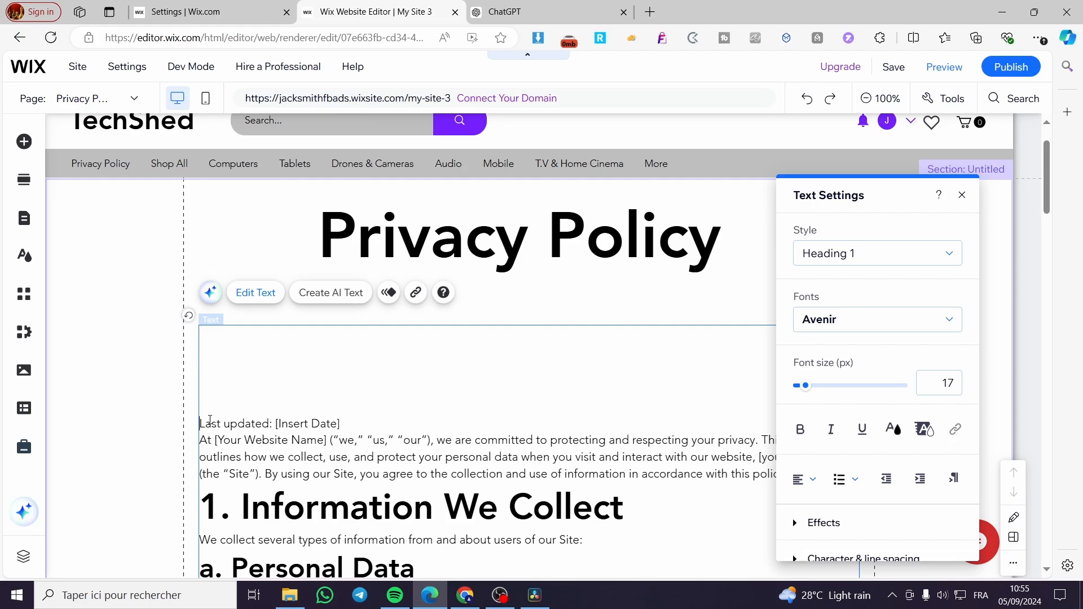
{"action": "key", "text": "BackSpace"}
{"action": "key", "text": "Return"}
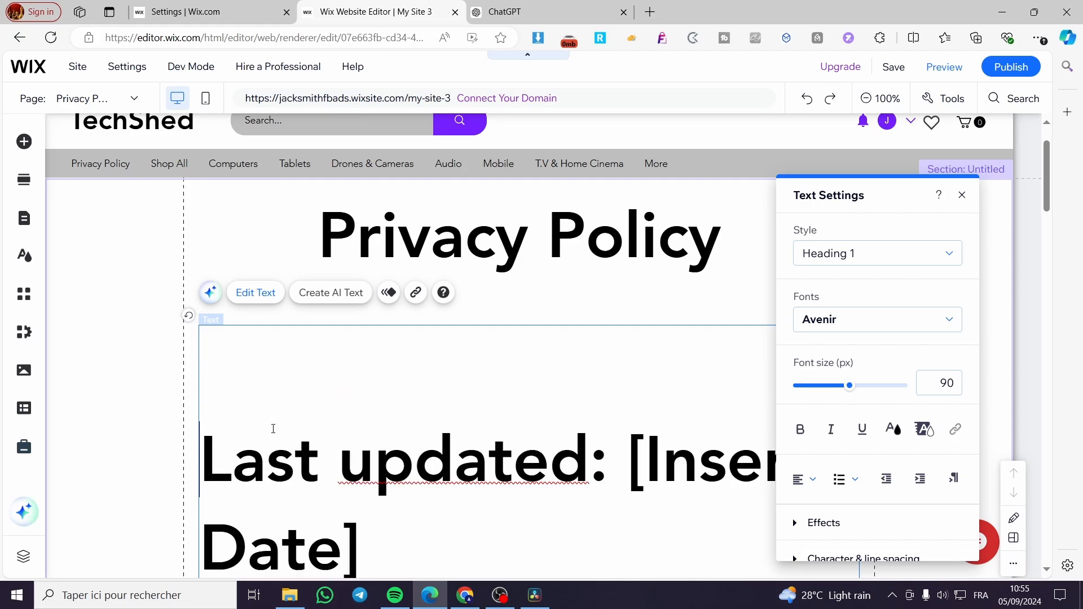
{"action": "left_click_drag", "start_coordinate": [213, 465], "coordinate": [387, 533]}
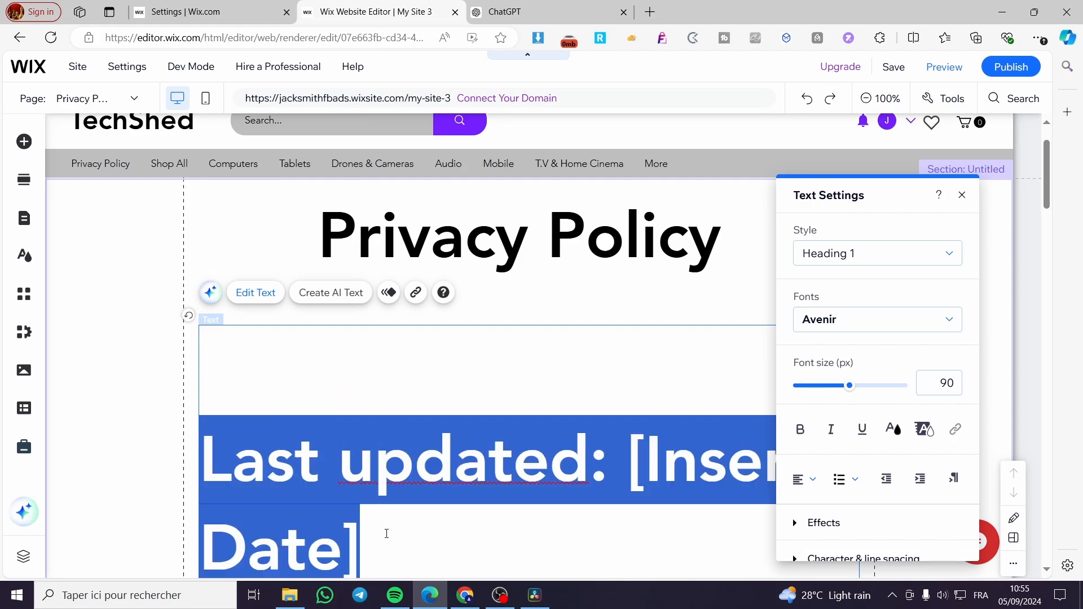
{"action": "left_click", "coordinate": [949, 254]}
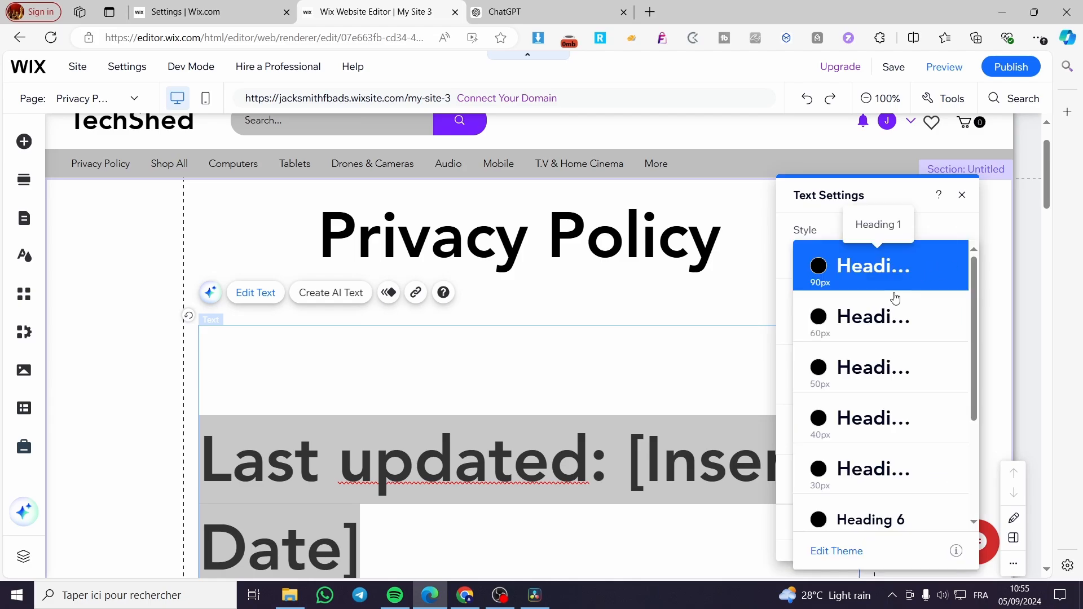
{"action": "scroll", "coordinate": [898, 372], "scroll_direction": "down", "scroll_amount": 2}
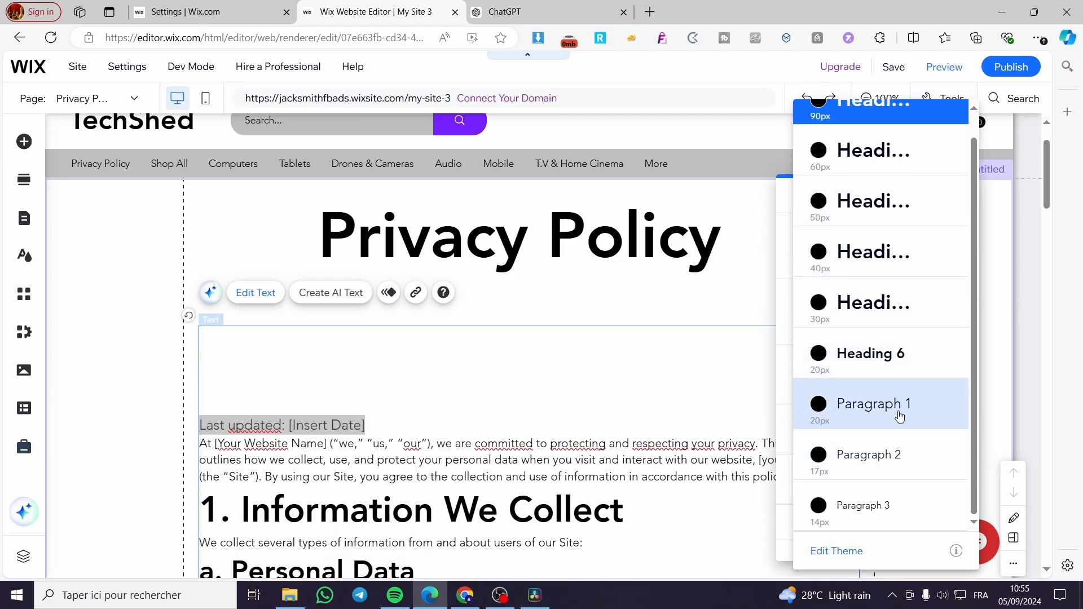
{"action": "left_click", "coordinate": [897, 497]}
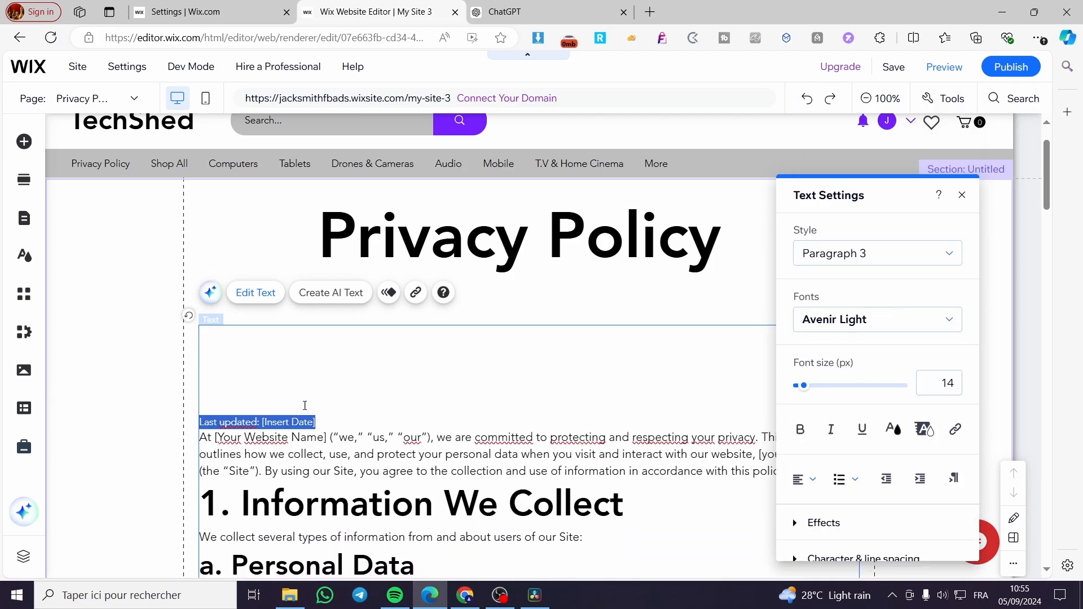
{"action": "left_click", "coordinate": [305, 405]}
{"action": "left_click", "coordinate": [387, 419]}
{"action": "left_click", "coordinate": [962, 195]}
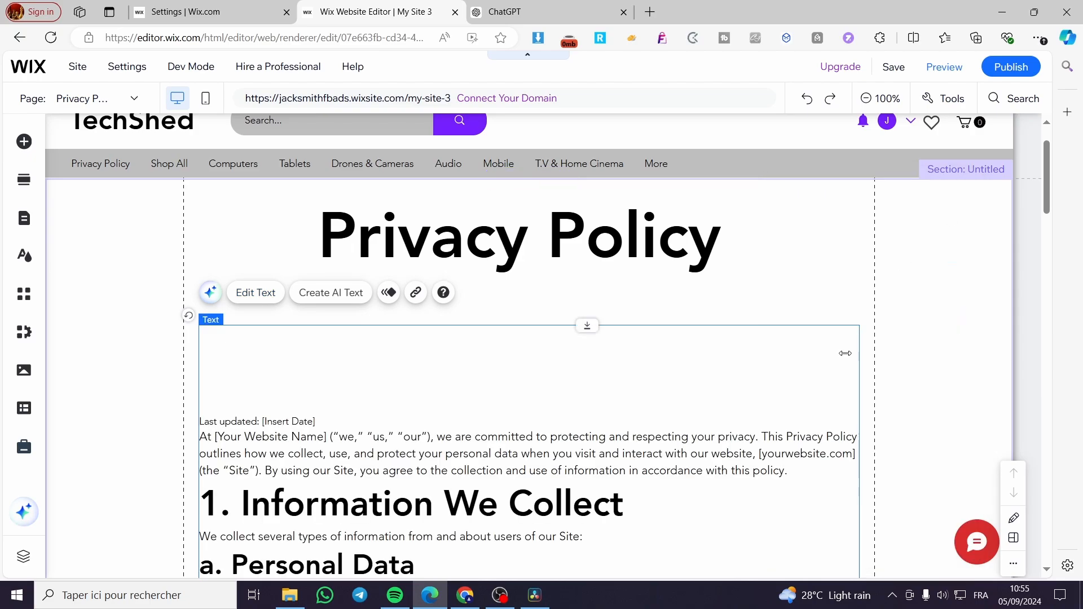
Step: Move the policy text box up until its first line sits just beneath the page heading, and check the text down to Contact Us
{"action": "left_click", "coordinate": [541, 319]}
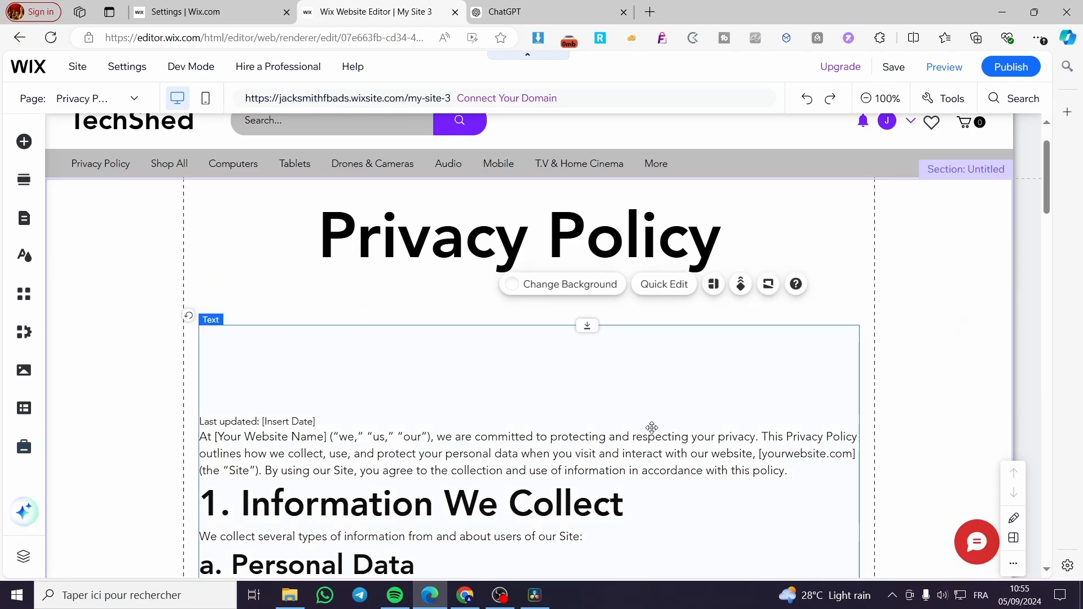
{"action": "left_click_drag", "start_coordinate": [650, 431], "coordinate": [654, 315]}
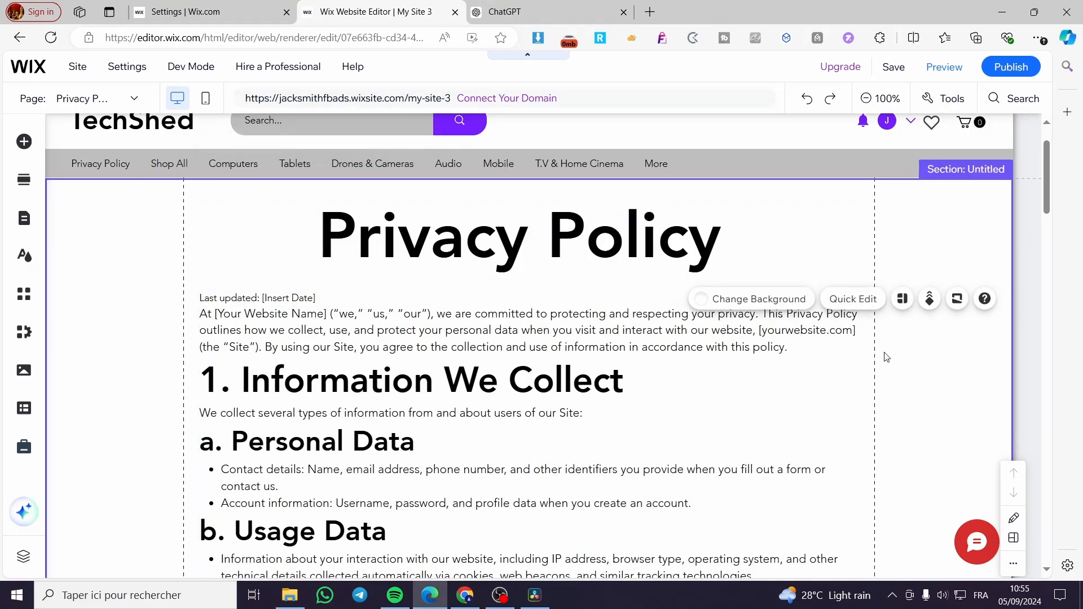
{"action": "left_click", "coordinate": [796, 337]}
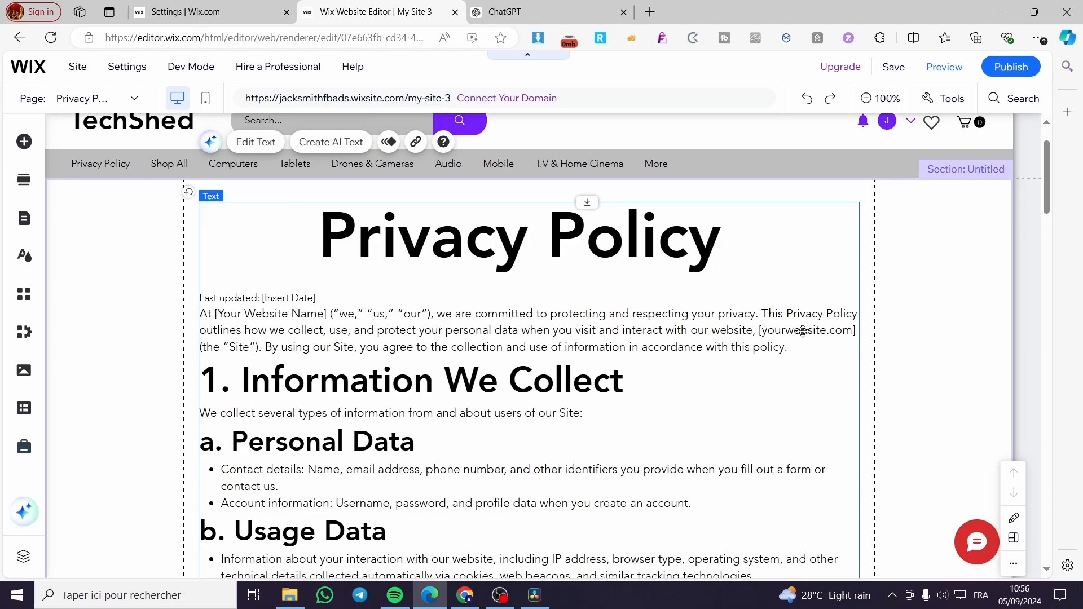
{"action": "scroll", "coordinate": [821, 334], "scroll_direction": "down", "scroll_amount": 10}
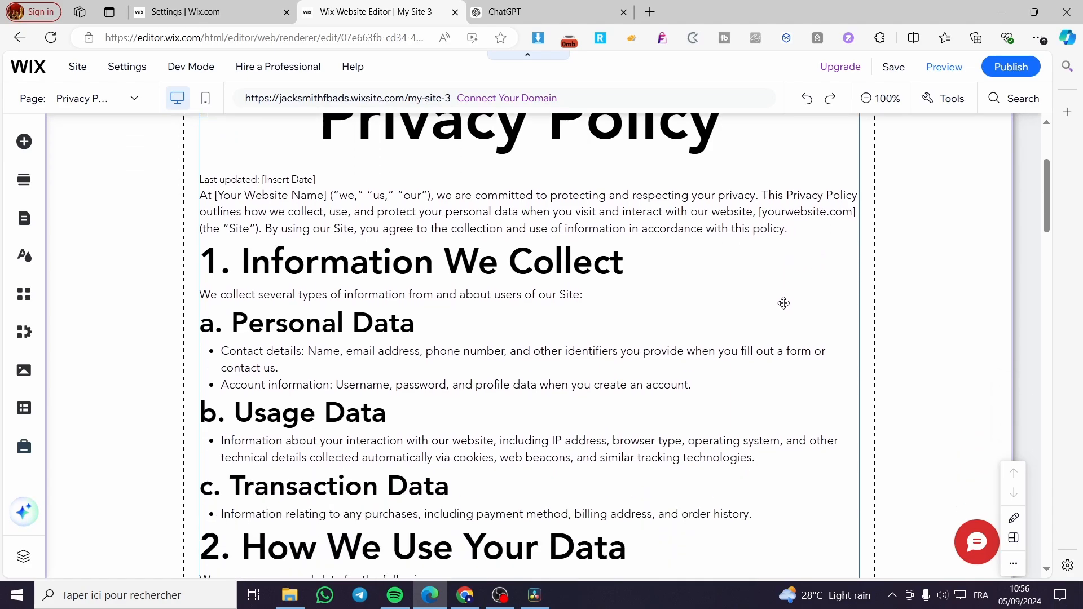
{"action": "scroll", "coordinate": [558, 273], "scroll_direction": "down", "scroll_amount": 11}
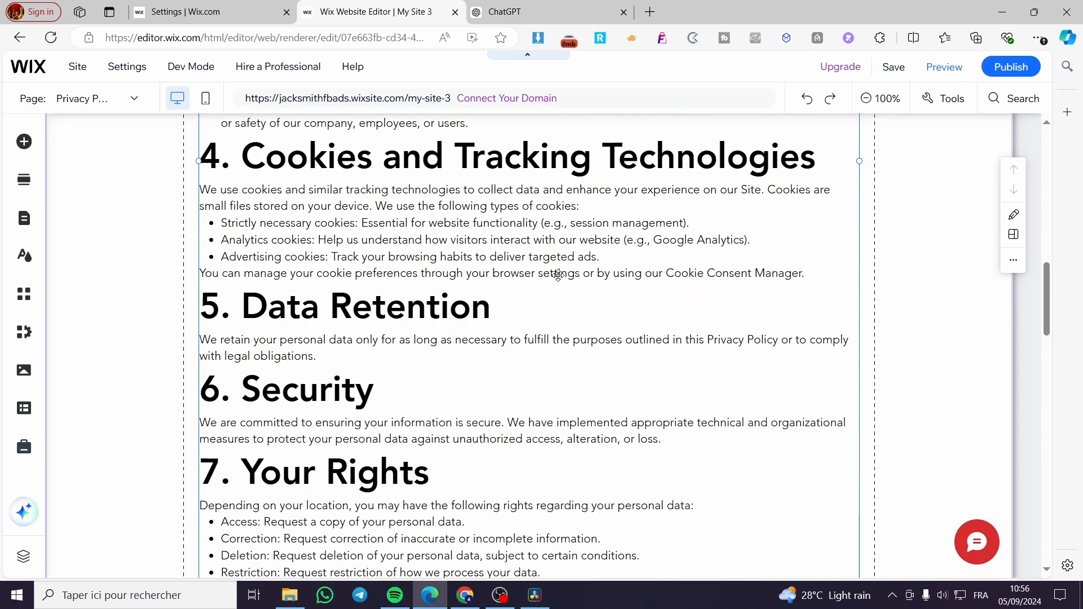
{"action": "scroll", "coordinate": [558, 273], "scroll_direction": "down", "scroll_amount": 3}
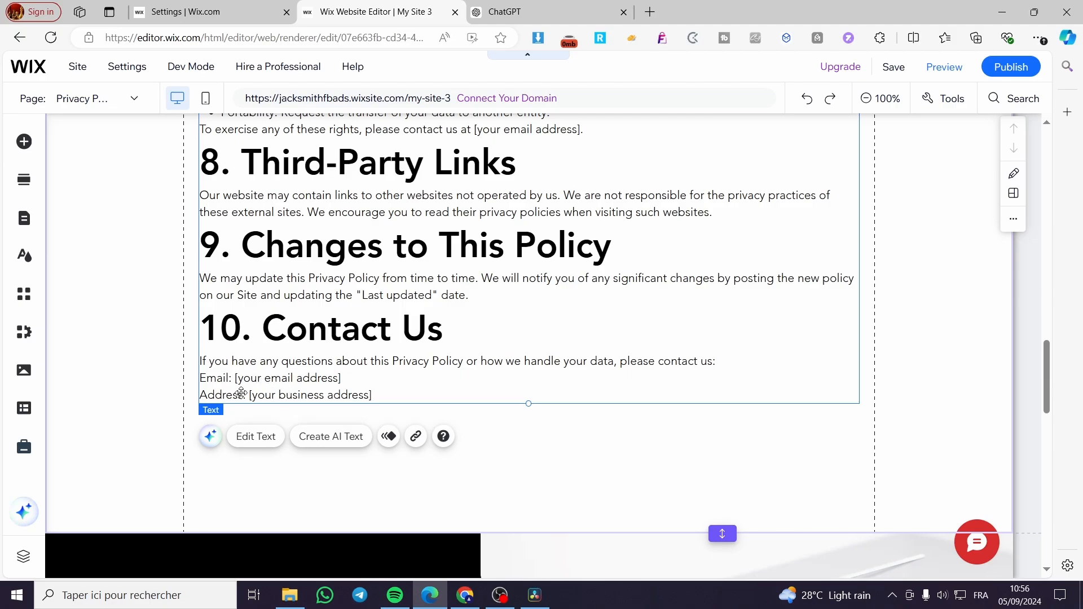
{"action": "scroll", "coordinate": [565, 357], "scroll_direction": "up", "scroll_amount": 15}
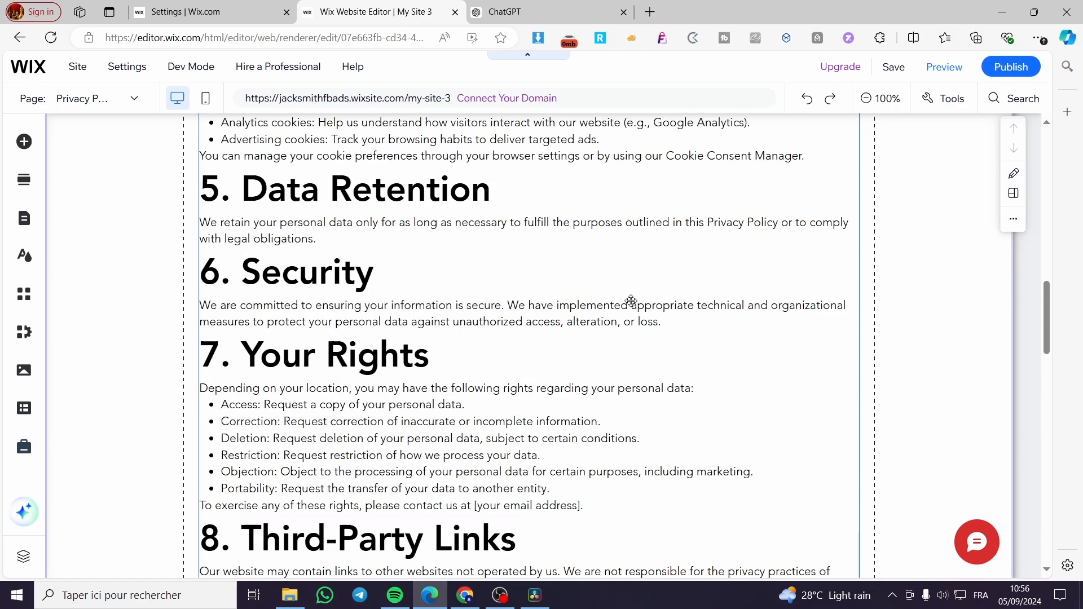
Step: Save the site, publish it with the new Privacy Policy page, and dismiss the confirmation
{"action": "mouse_move", "coordinate": [999, 73]}
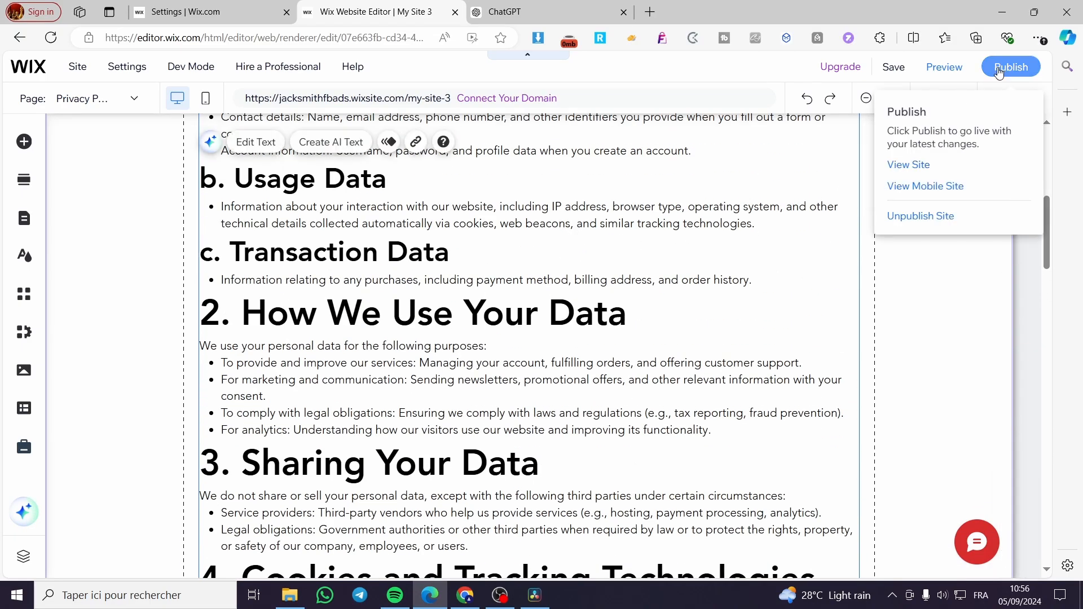
{"action": "left_click", "coordinate": [903, 72]}
{"action": "mouse_move", "coordinate": [1022, 78]}
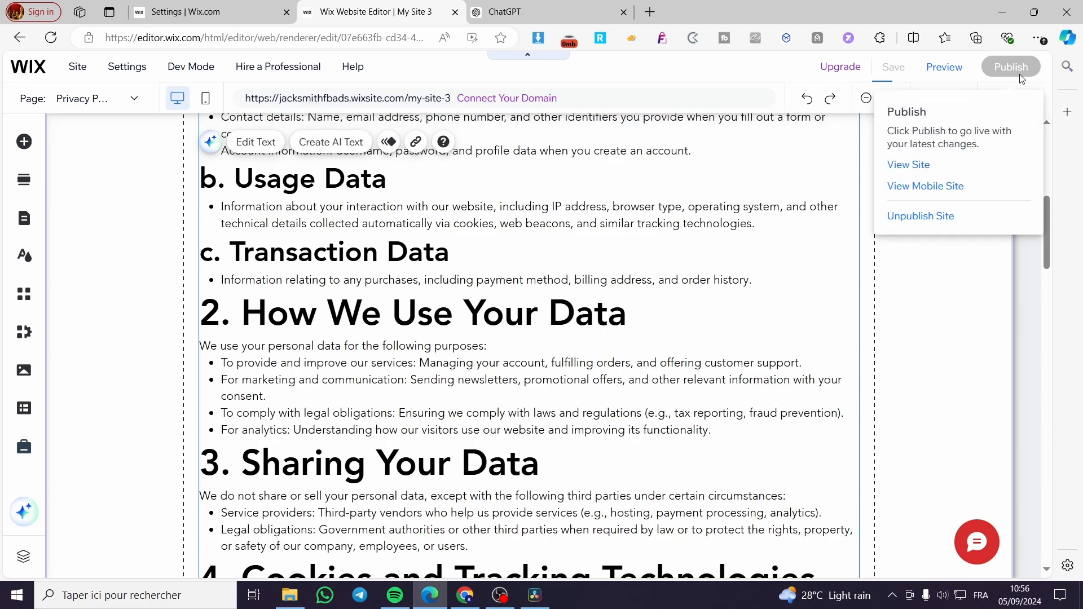
{"action": "scroll", "coordinate": [636, 421], "scroll_direction": "up", "scroll_amount": 8}
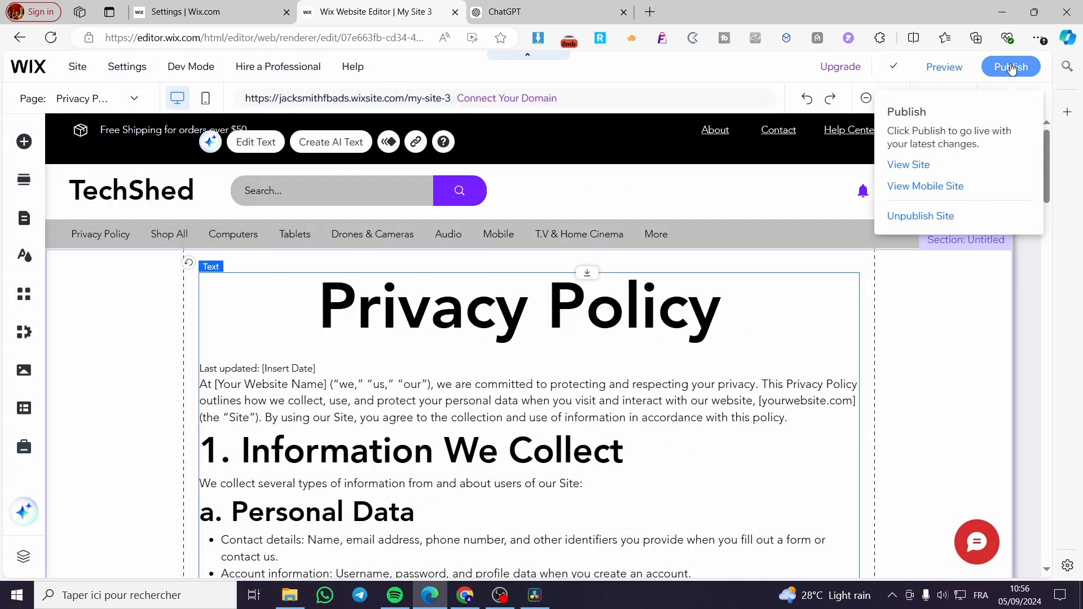
{"action": "left_click", "coordinate": [1011, 68]}
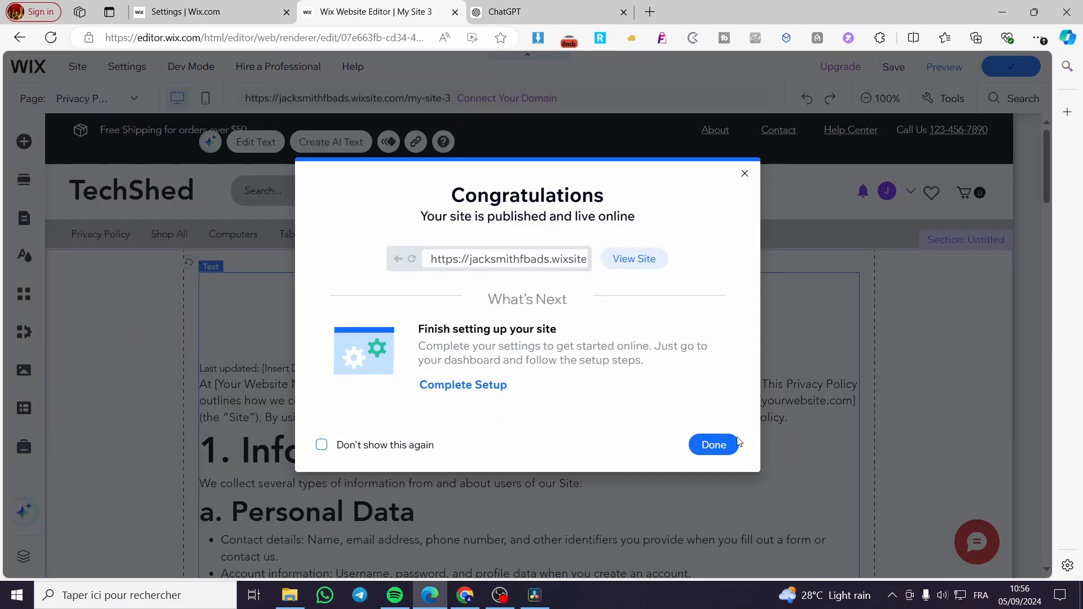
{"action": "left_click", "coordinate": [733, 443]}
Step: Return to the Cookie Consent Banner settings in the site dashboard and reload the page to refresh its list of site pages
{"action": "left_click", "coordinate": [246, 8]}
{"action": "left_click", "coordinate": [376, 5]}
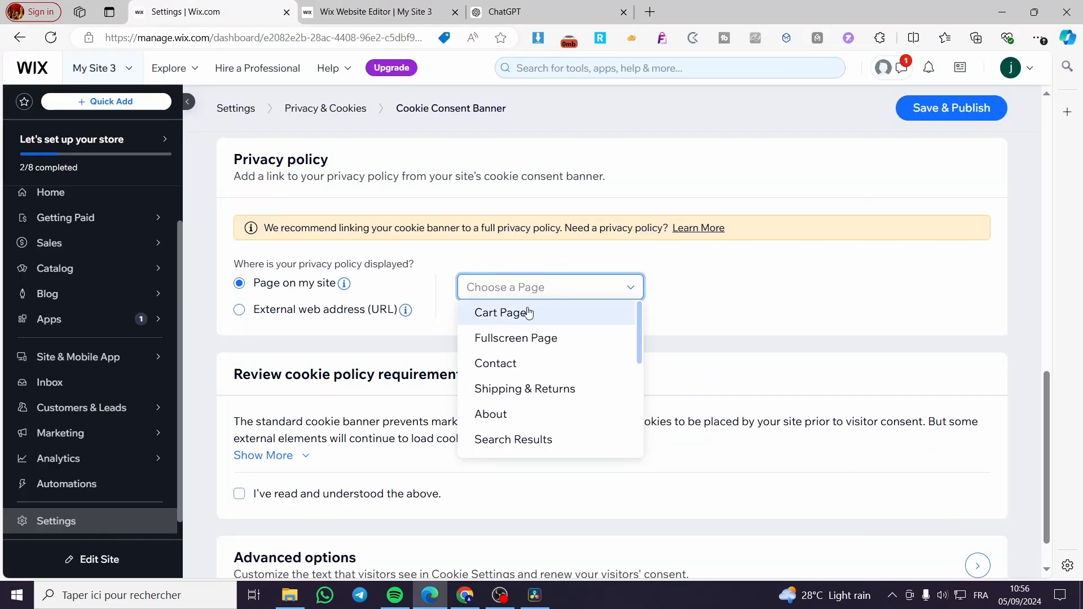
{"action": "left_click", "coordinate": [679, 288]}
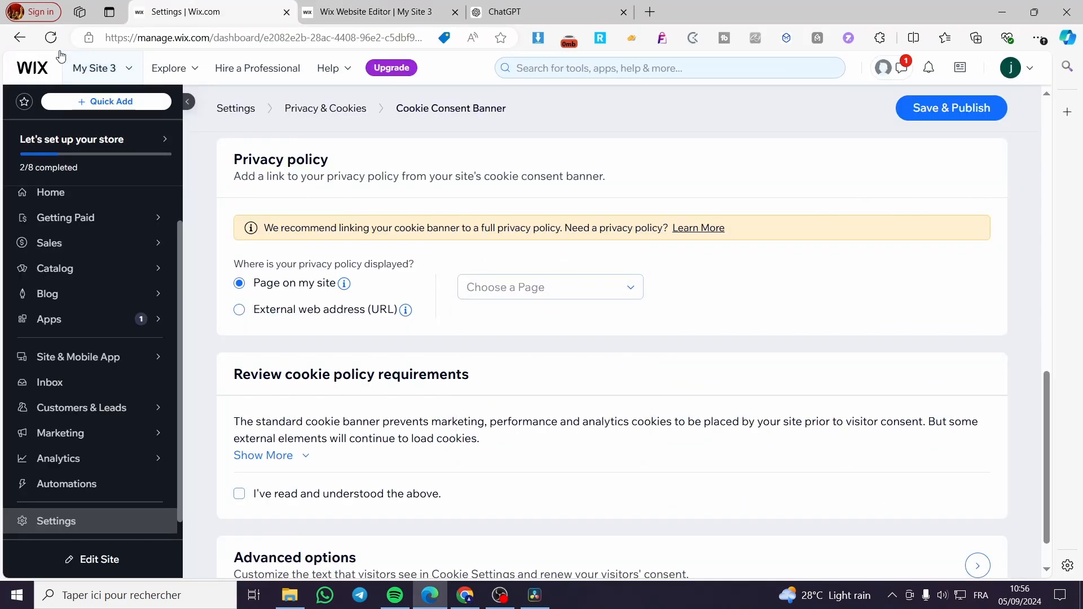
{"action": "left_click", "coordinate": [50, 37]}
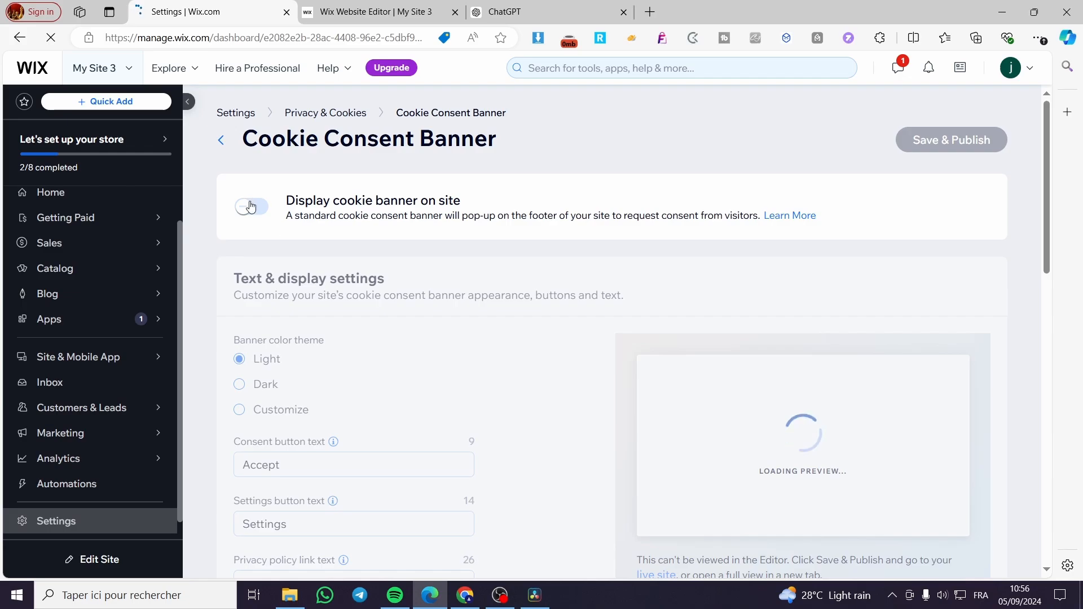
Step: Turn on the cookie banner display and choose Privacy Policy as the site page holding the privacy policy
{"action": "left_click", "coordinate": [251, 207]}
{"action": "scroll", "coordinate": [454, 259], "scroll_direction": "down", "scroll_amount": 10}
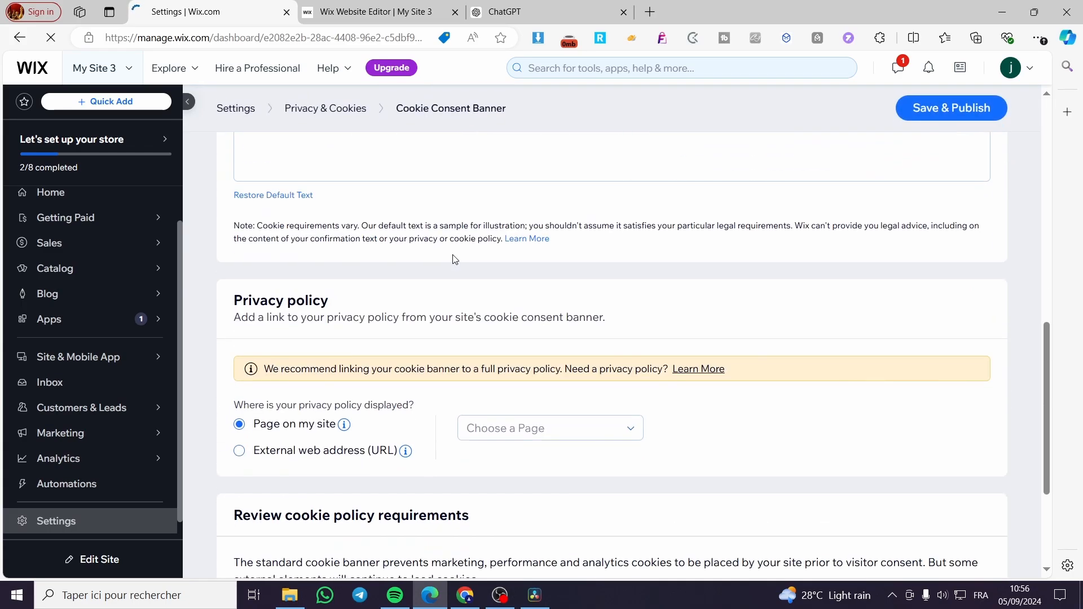
{"action": "scroll", "coordinate": [455, 259], "scroll_direction": "down", "scroll_amount": 3}
{"action": "scroll", "coordinate": [450, 252], "scroll_direction": "up", "scroll_amount": 4}
{"action": "left_click", "coordinate": [527, 385]}
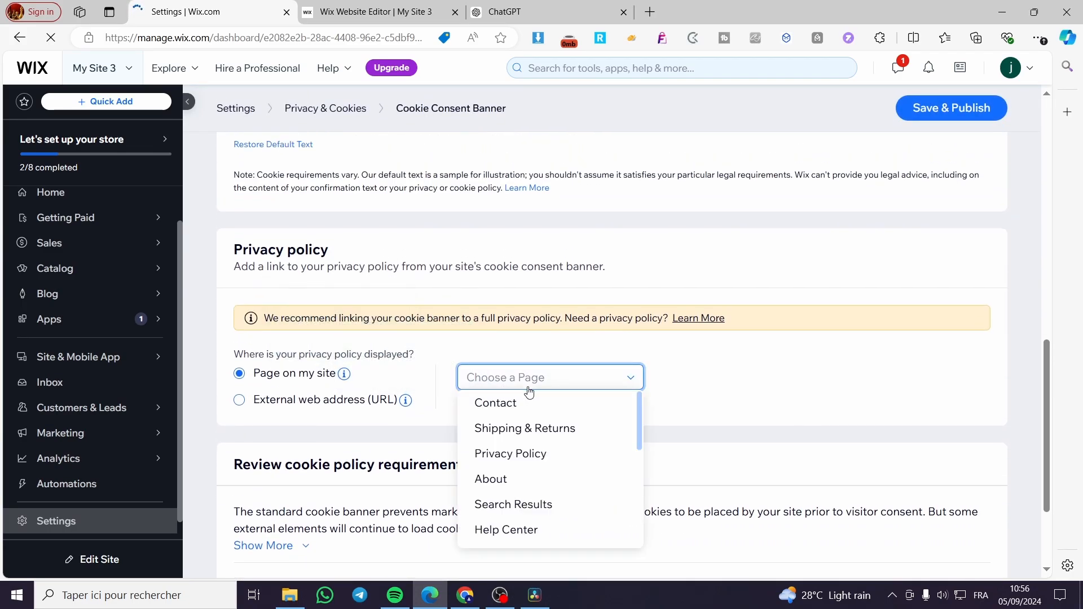
{"action": "left_click", "coordinate": [542, 456]}
Step: Switch the linked page to Shipping & Returns and back to Privacy Policy, and acknowledge having read the cookie policy requirements
{"action": "mouse_move", "coordinate": [616, 383]}
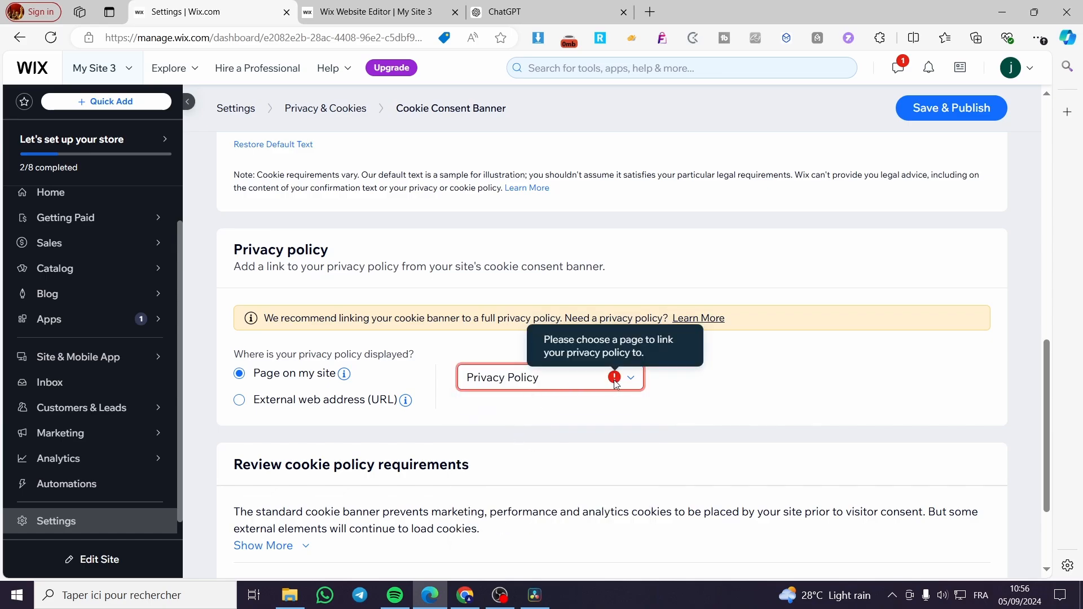
{"action": "left_click", "coordinate": [617, 383]}
{"action": "left_click", "coordinate": [560, 426]}
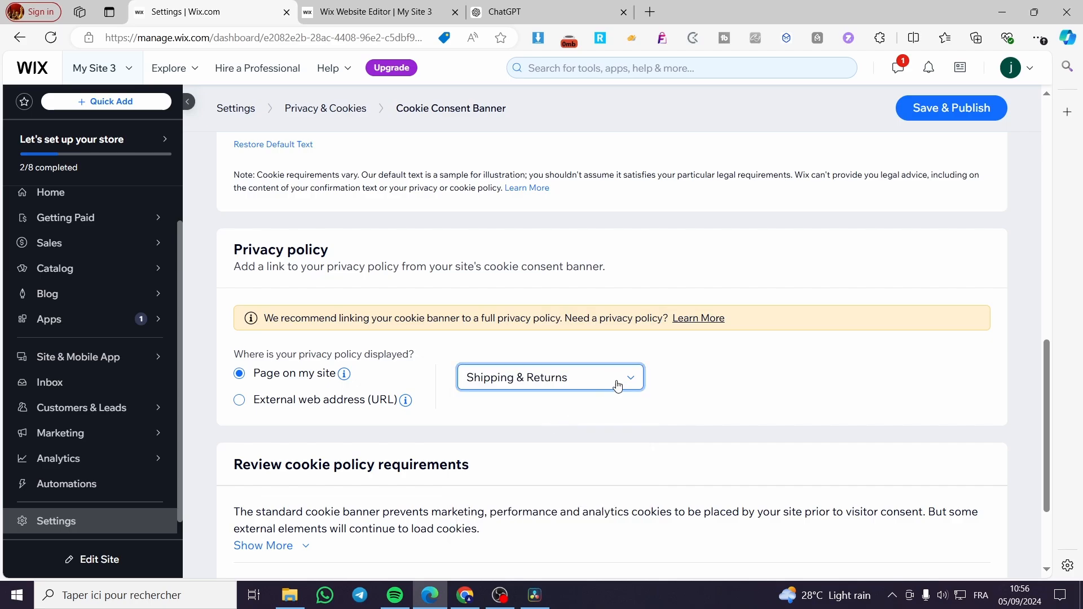
{"action": "left_click", "coordinate": [617, 385]}
{"action": "left_click", "coordinate": [568, 453]}
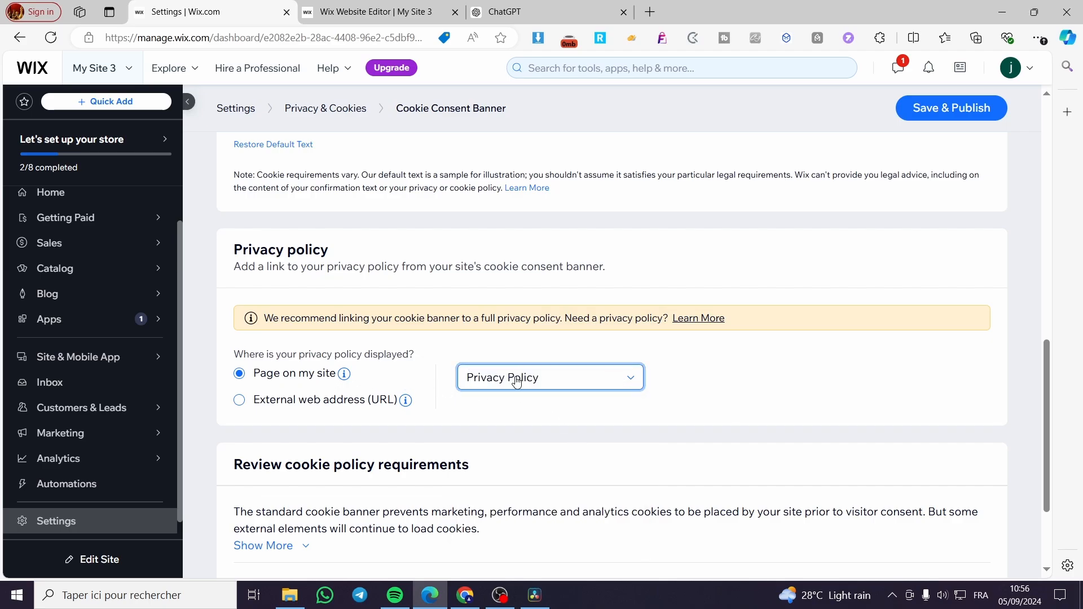
{"action": "scroll", "coordinate": [516, 382], "scroll_direction": "down", "scroll_amount": 2}
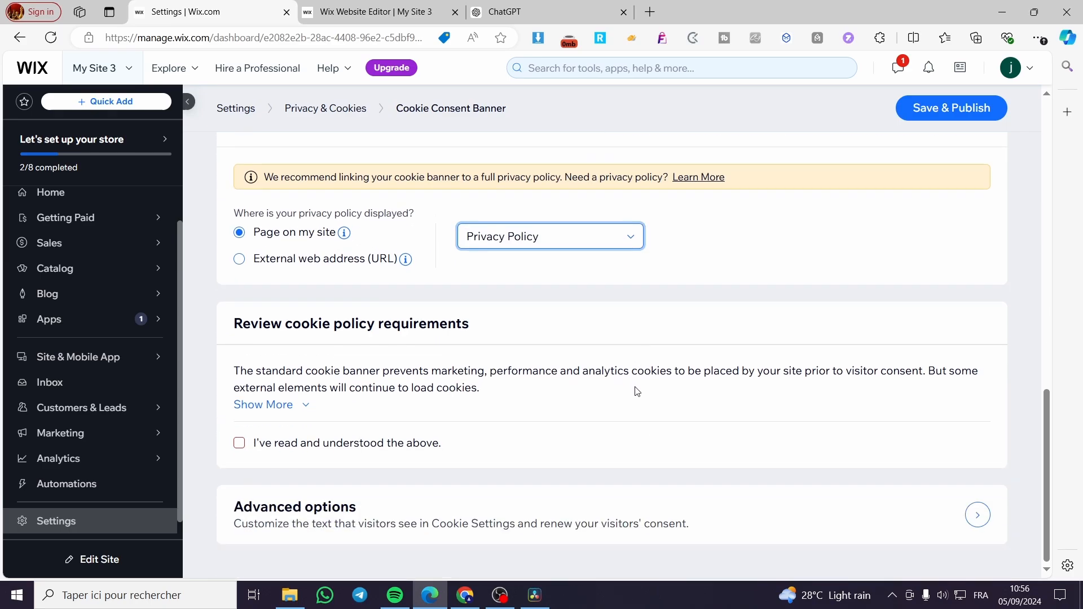
{"action": "left_click", "coordinate": [239, 443]}
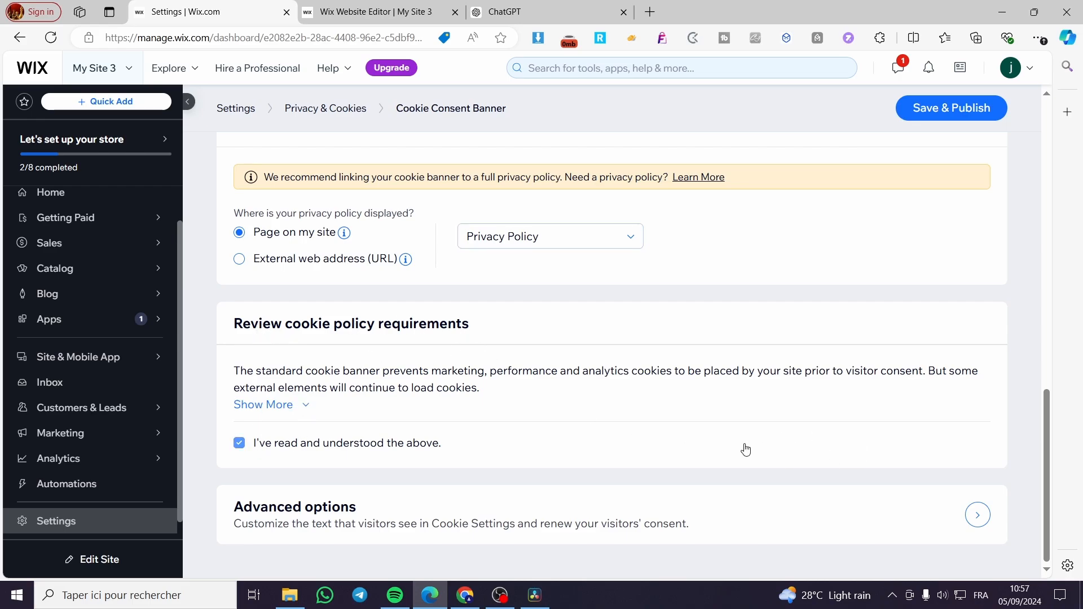
Step: Open the cookie banner's advanced options and review the setting that blocks third-party elements until consent is given
{"action": "left_click", "coordinate": [977, 514]}
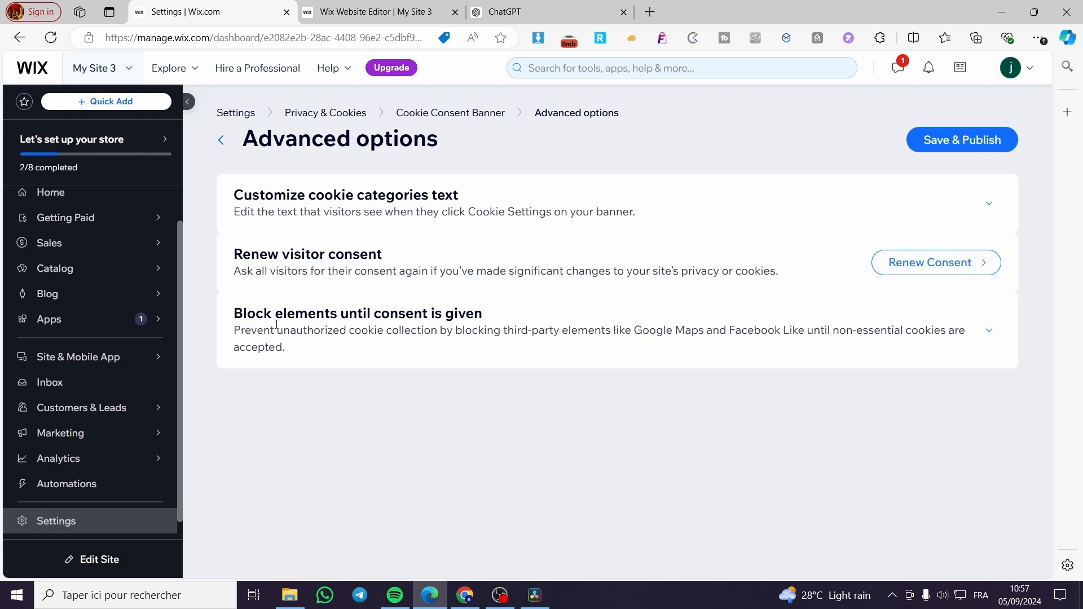
{"action": "left_click", "coordinate": [989, 331]}
{"action": "scroll", "coordinate": [672, 377], "scroll_direction": "down", "scroll_amount": 2}
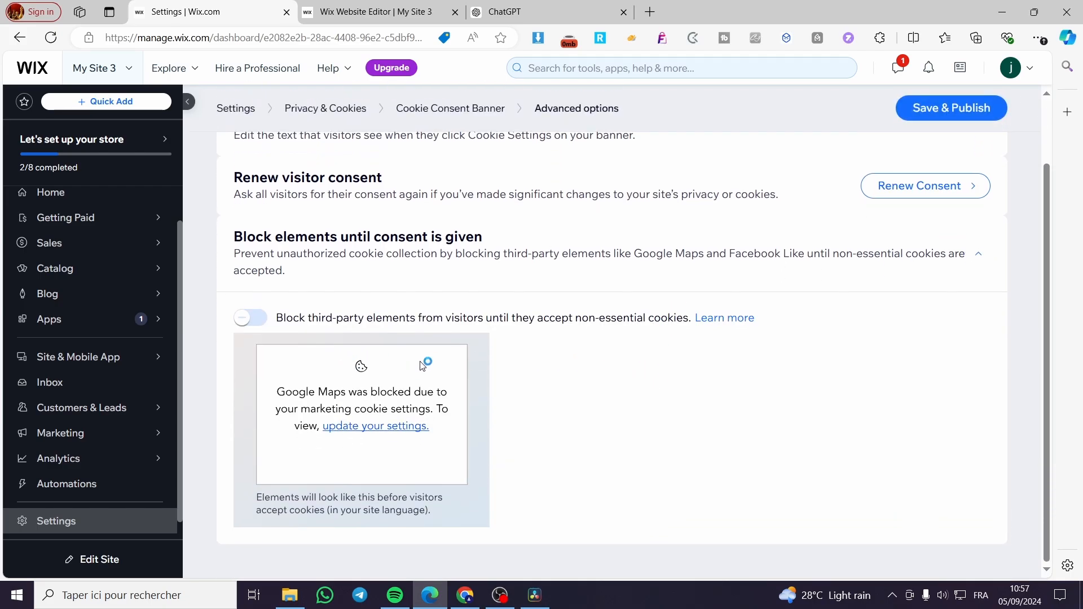
{"action": "scroll", "coordinate": [771, 374], "scroll_direction": "up", "scroll_amount": 2}
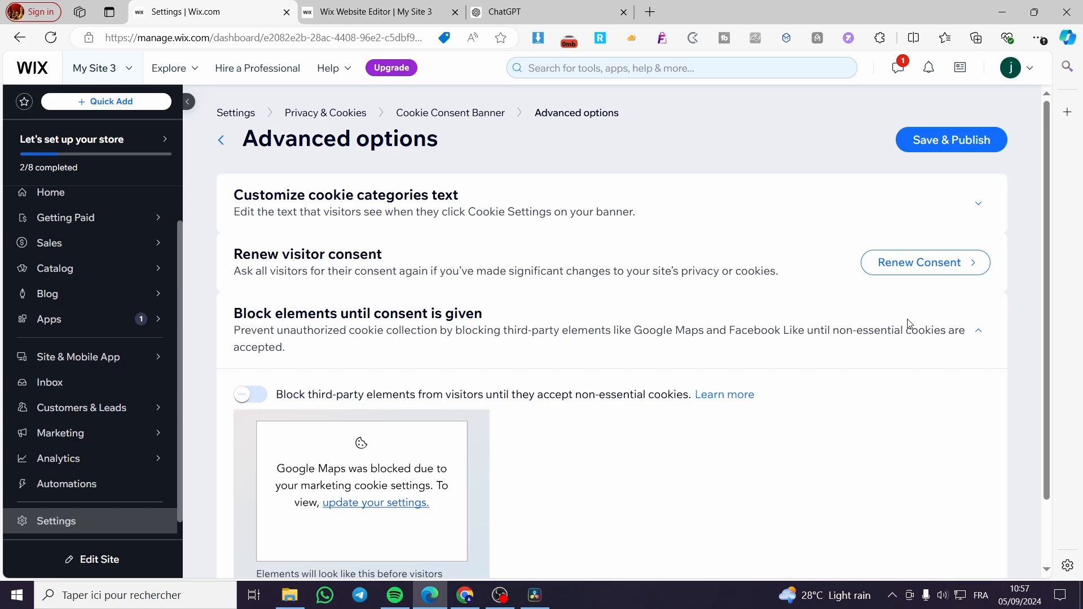
{"action": "left_click_drag", "start_coordinate": [1047, 336], "coordinate": [1029, 309]}
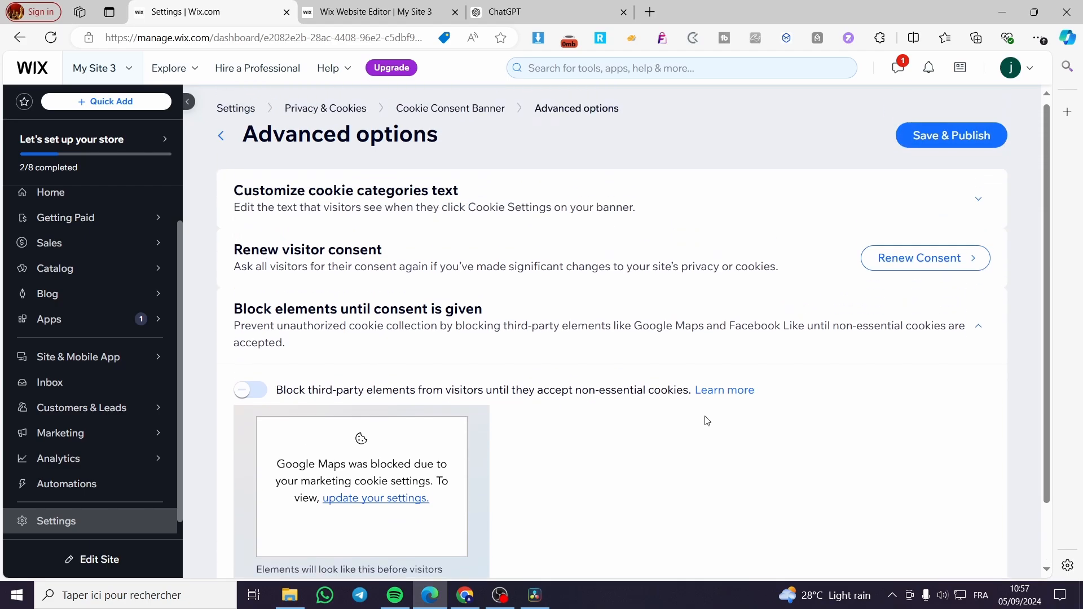
Step: Save and publish the cookie banner, and open the live site to view it
{"action": "left_click", "coordinate": [933, 141]}
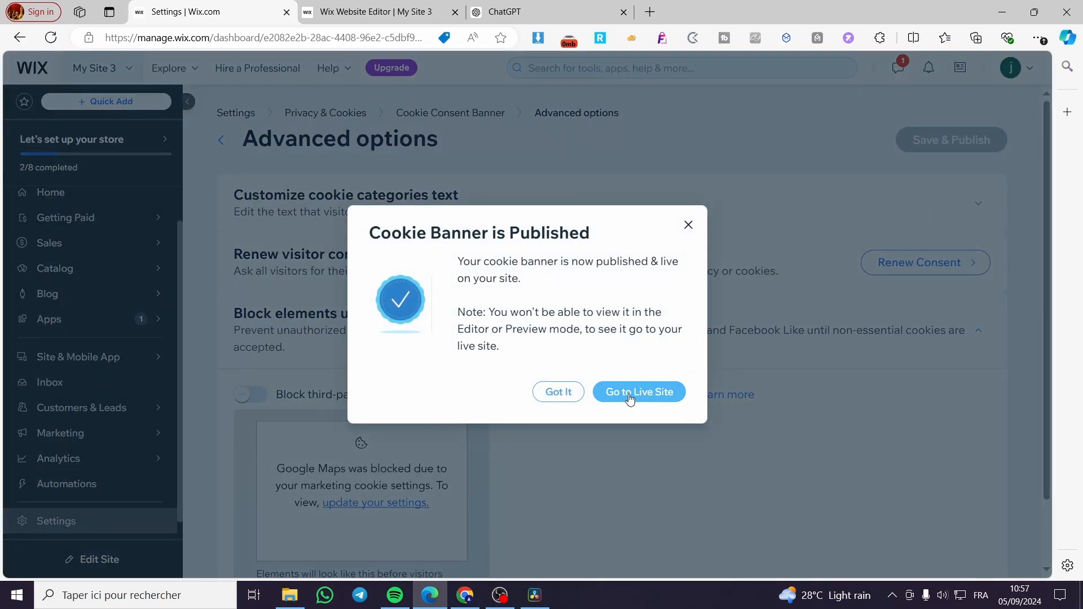
{"action": "left_click", "coordinate": [663, 393]}
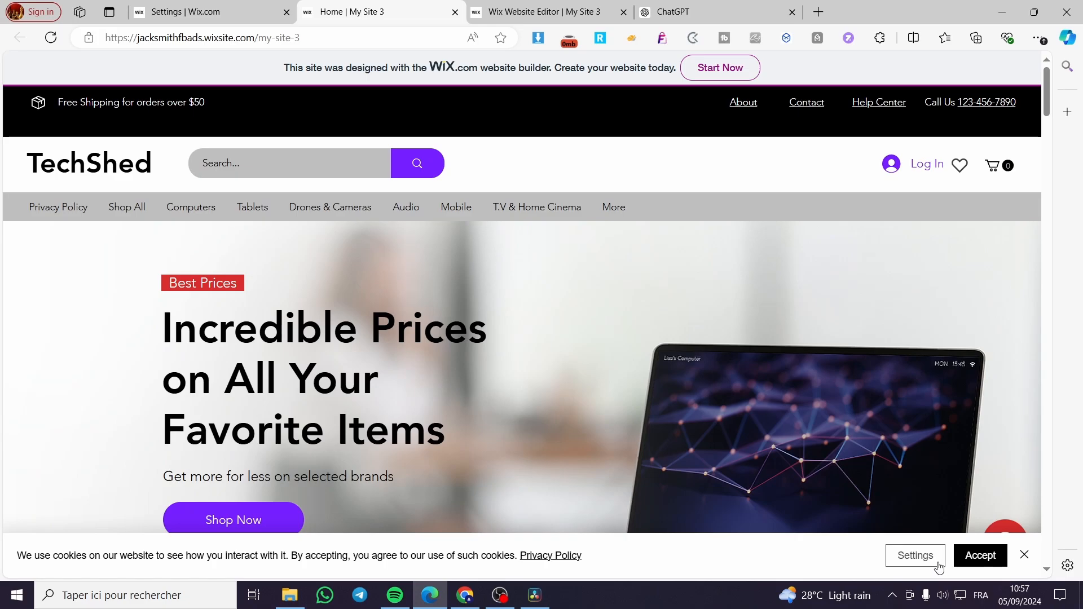
Step: Review the visitor cookie categories in the live banner's settings, close them without saving, and accept the cookies
{"action": "left_click", "coordinate": [936, 565]}
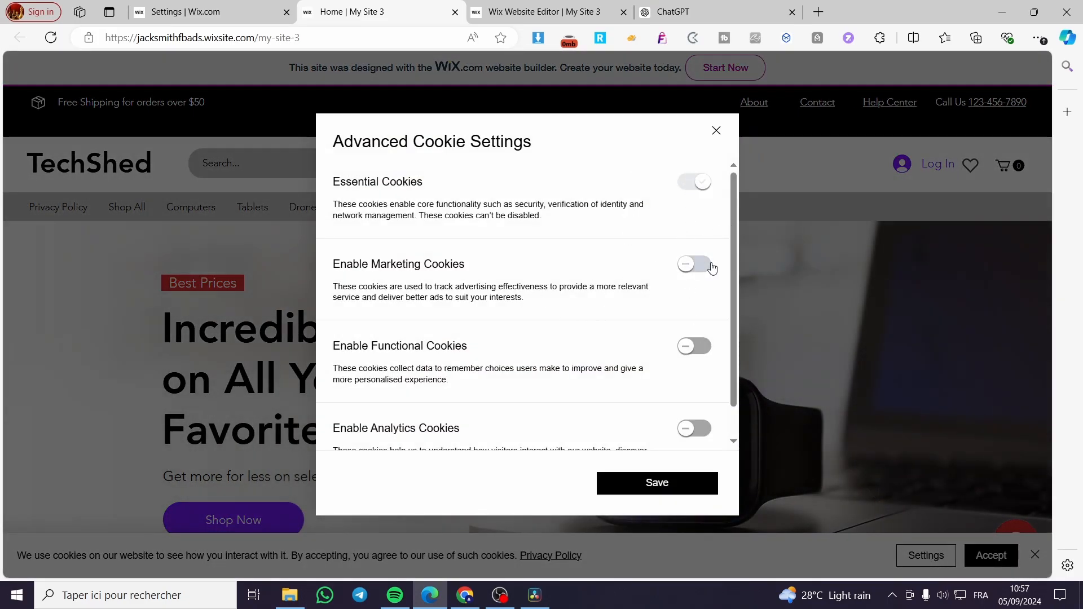
{"action": "scroll", "coordinate": [685, 254], "scroll_direction": "down", "scroll_amount": 1}
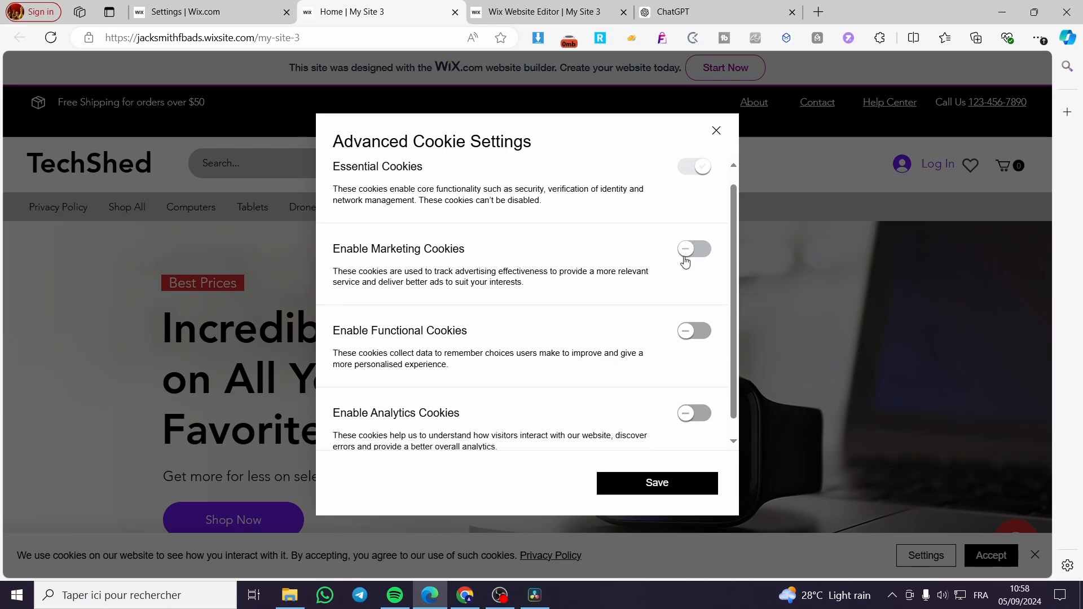
{"action": "scroll", "coordinate": [689, 226], "scroll_direction": "up", "scroll_amount": 1}
{"action": "left_click", "coordinate": [716, 133]}
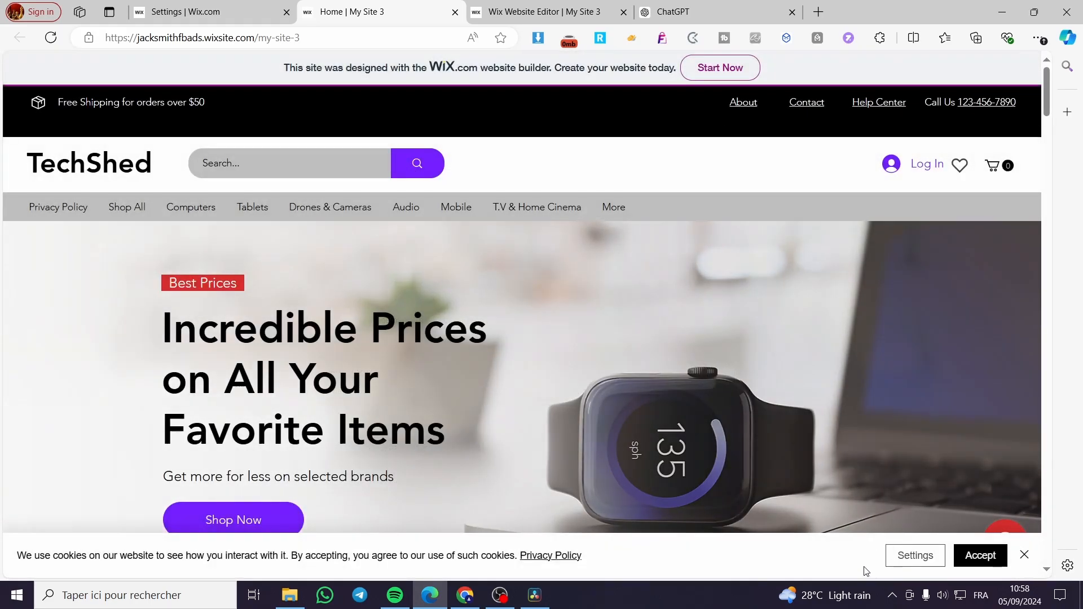
{"action": "left_click", "coordinate": [981, 555]}
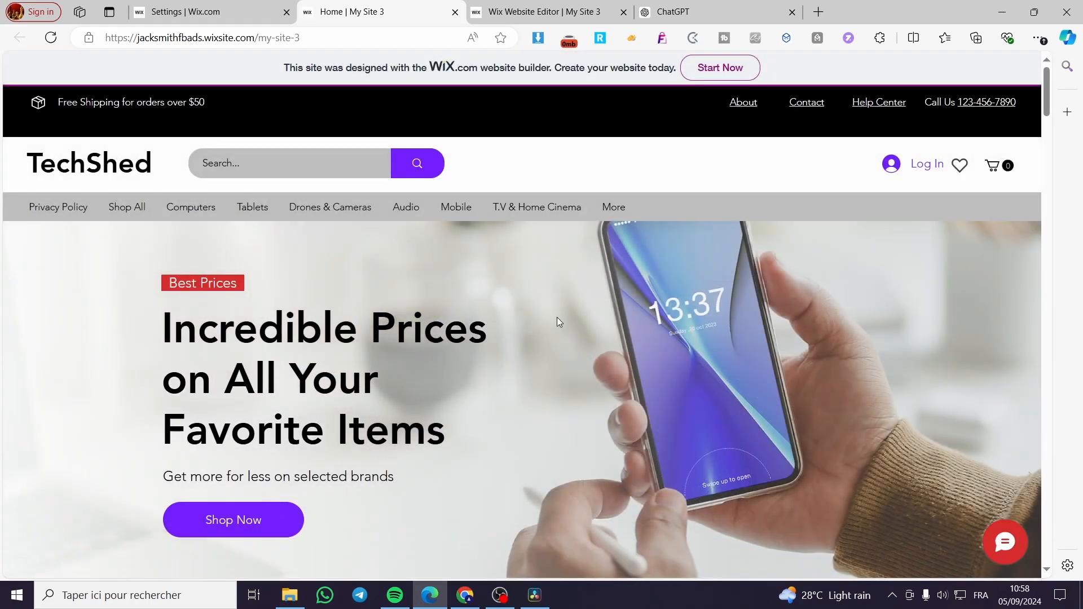
{"action": "mouse_move", "coordinate": [573, 4]}
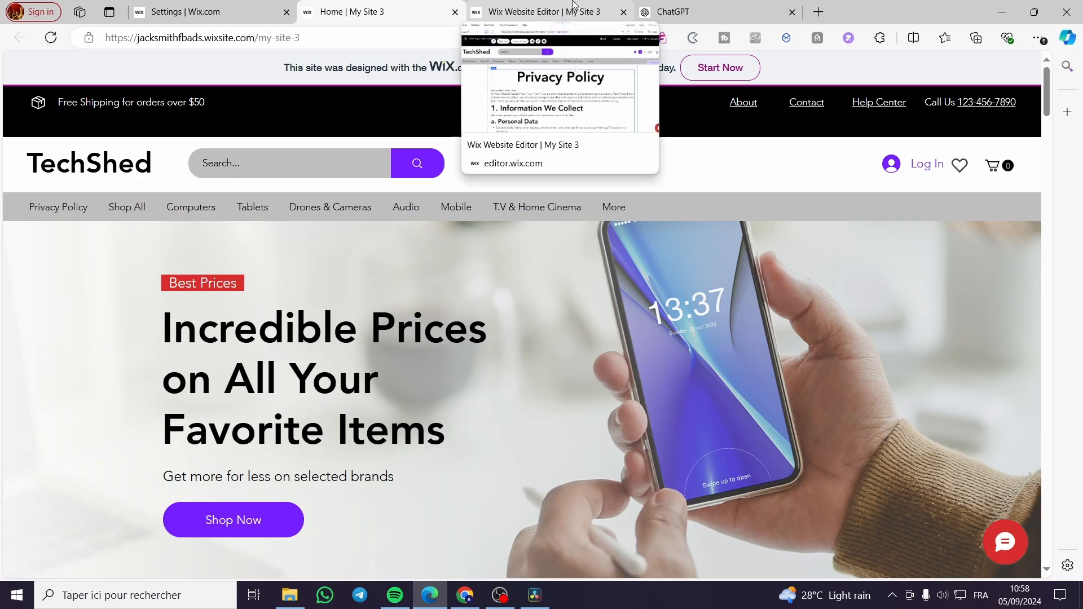